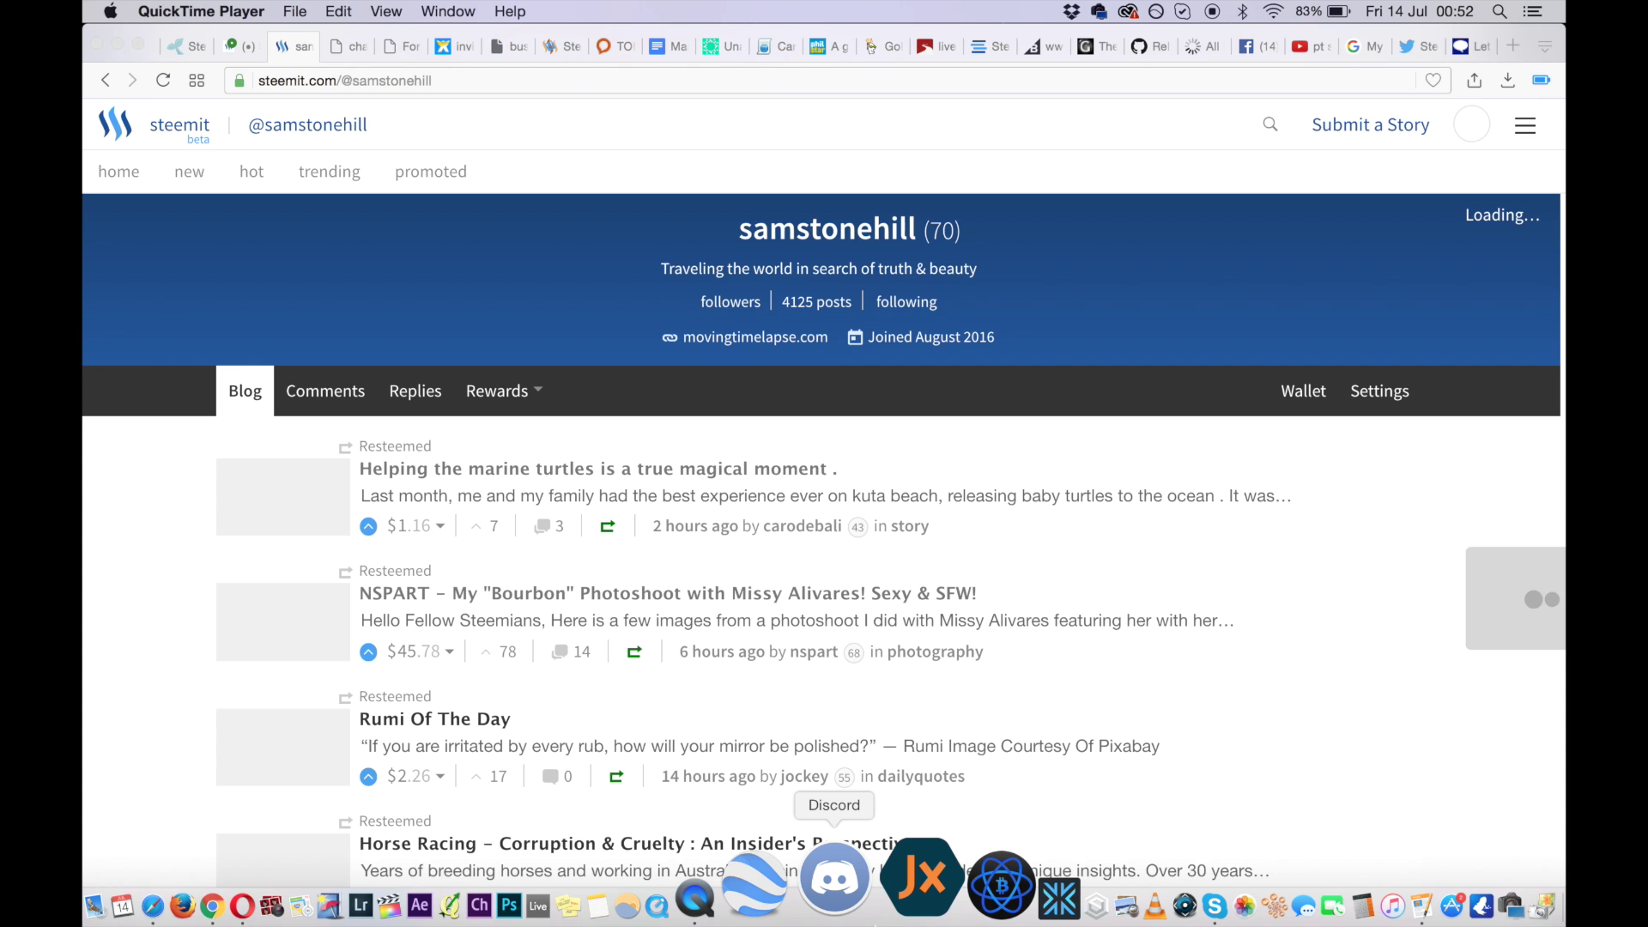
- Launch Discord, then open the Bali Bitcoin meetup post in Steemit, select its URL, and close it
{"action": "left_click", "coordinate": [834, 880]}
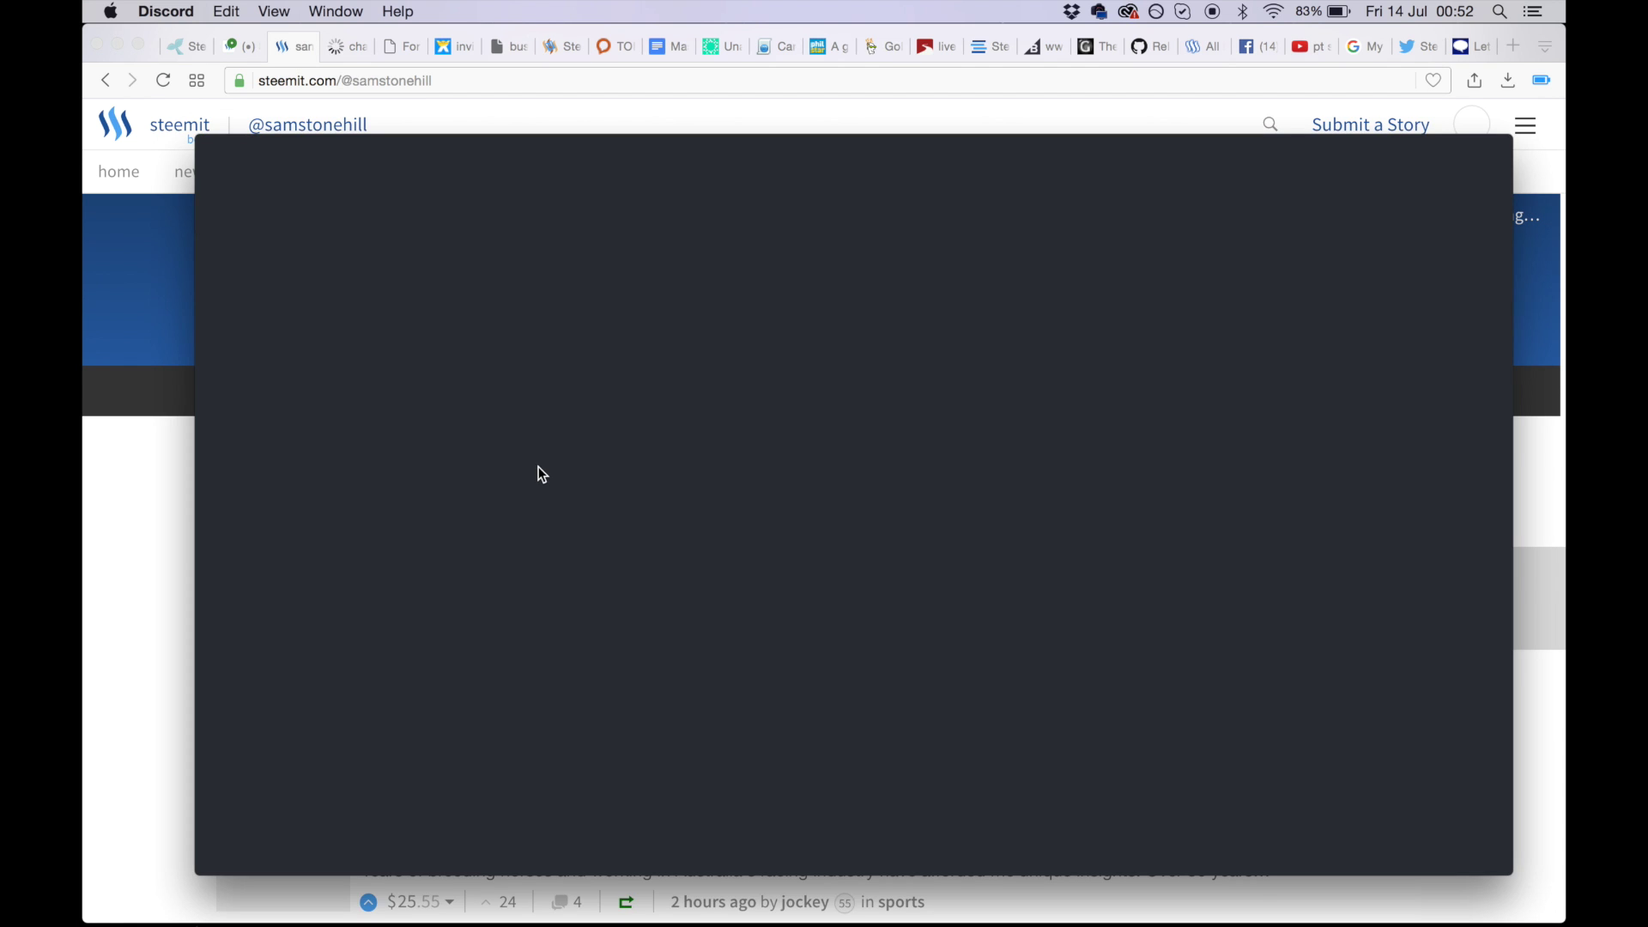
{"action": "left_click", "coordinate": [160, 547]}
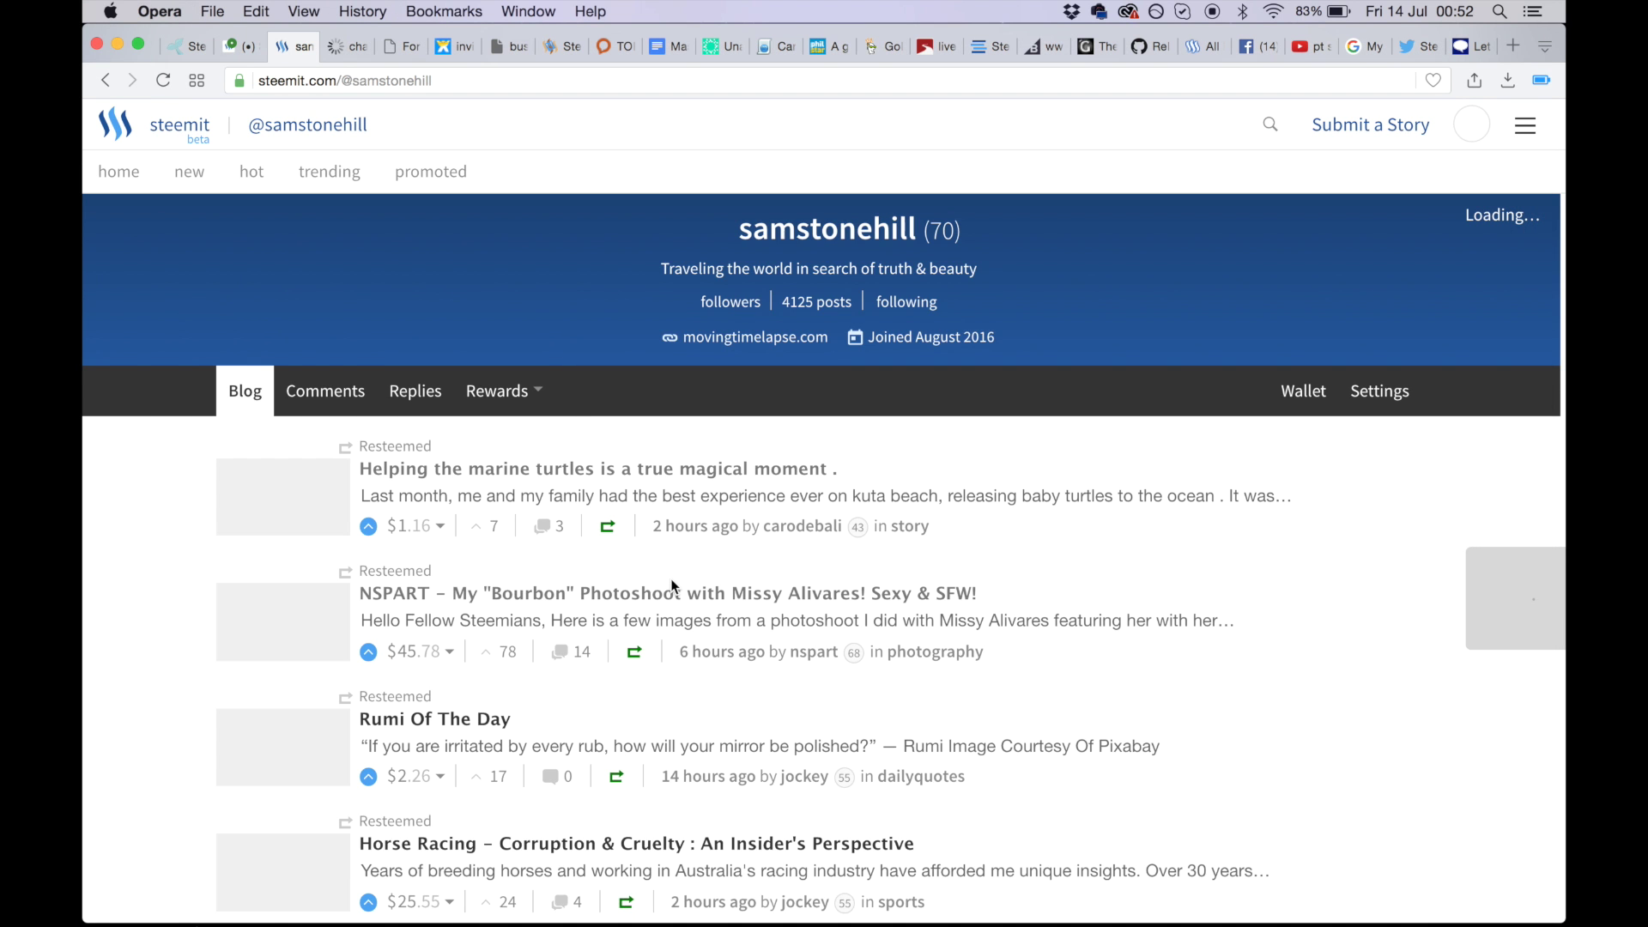
{"action": "scroll", "coordinate": [671, 579], "scroll_direction": "down", "scroll_amount": 2}
{"action": "scroll", "coordinate": [672, 579], "scroll_direction": "down", "scroll_amount": 5}
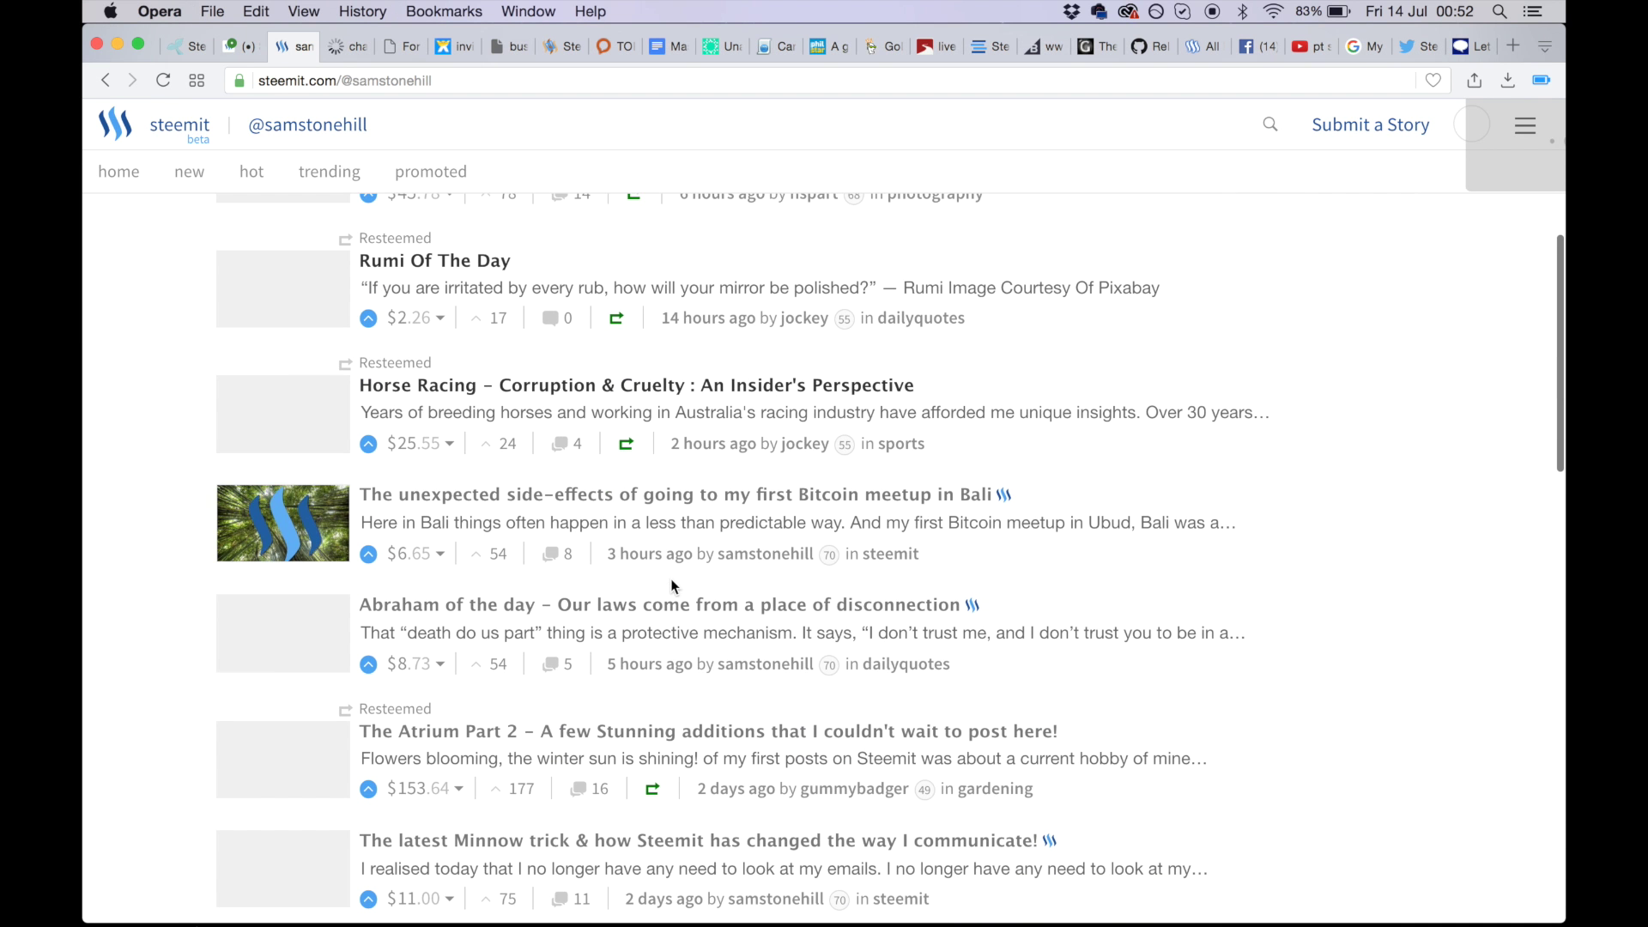
{"action": "left_click", "coordinate": [602, 491]}
{"action": "left_click", "coordinate": [690, 82]}
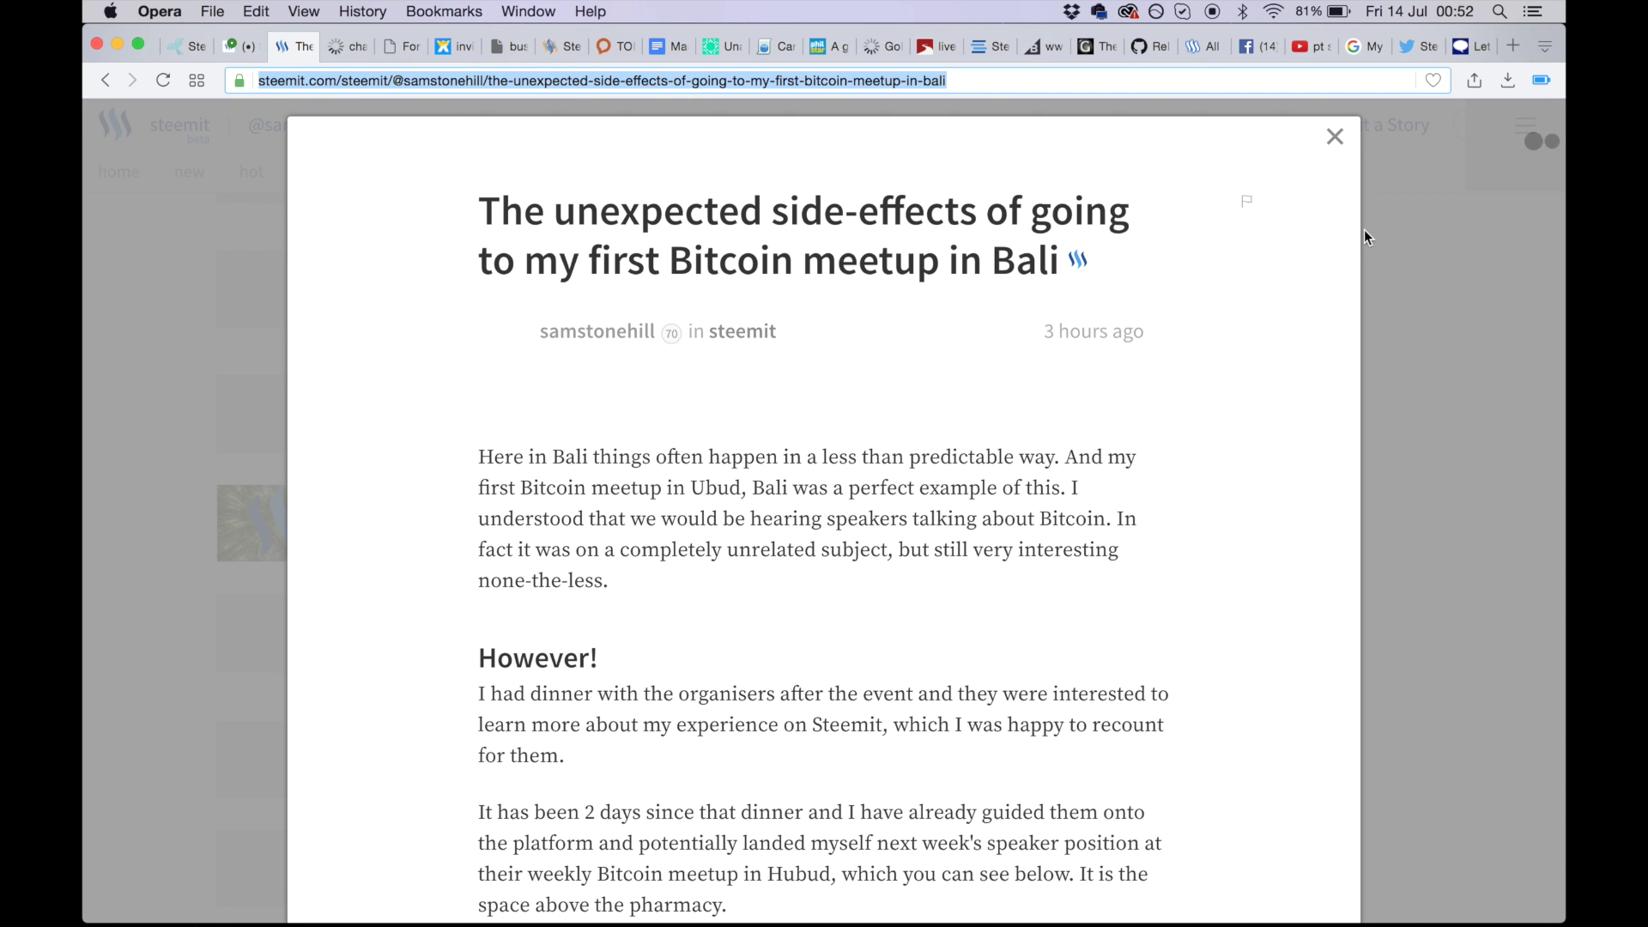
{"action": "left_click", "coordinate": [1336, 135]}
{"action": "mouse_move", "coordinate": [944, 908]}
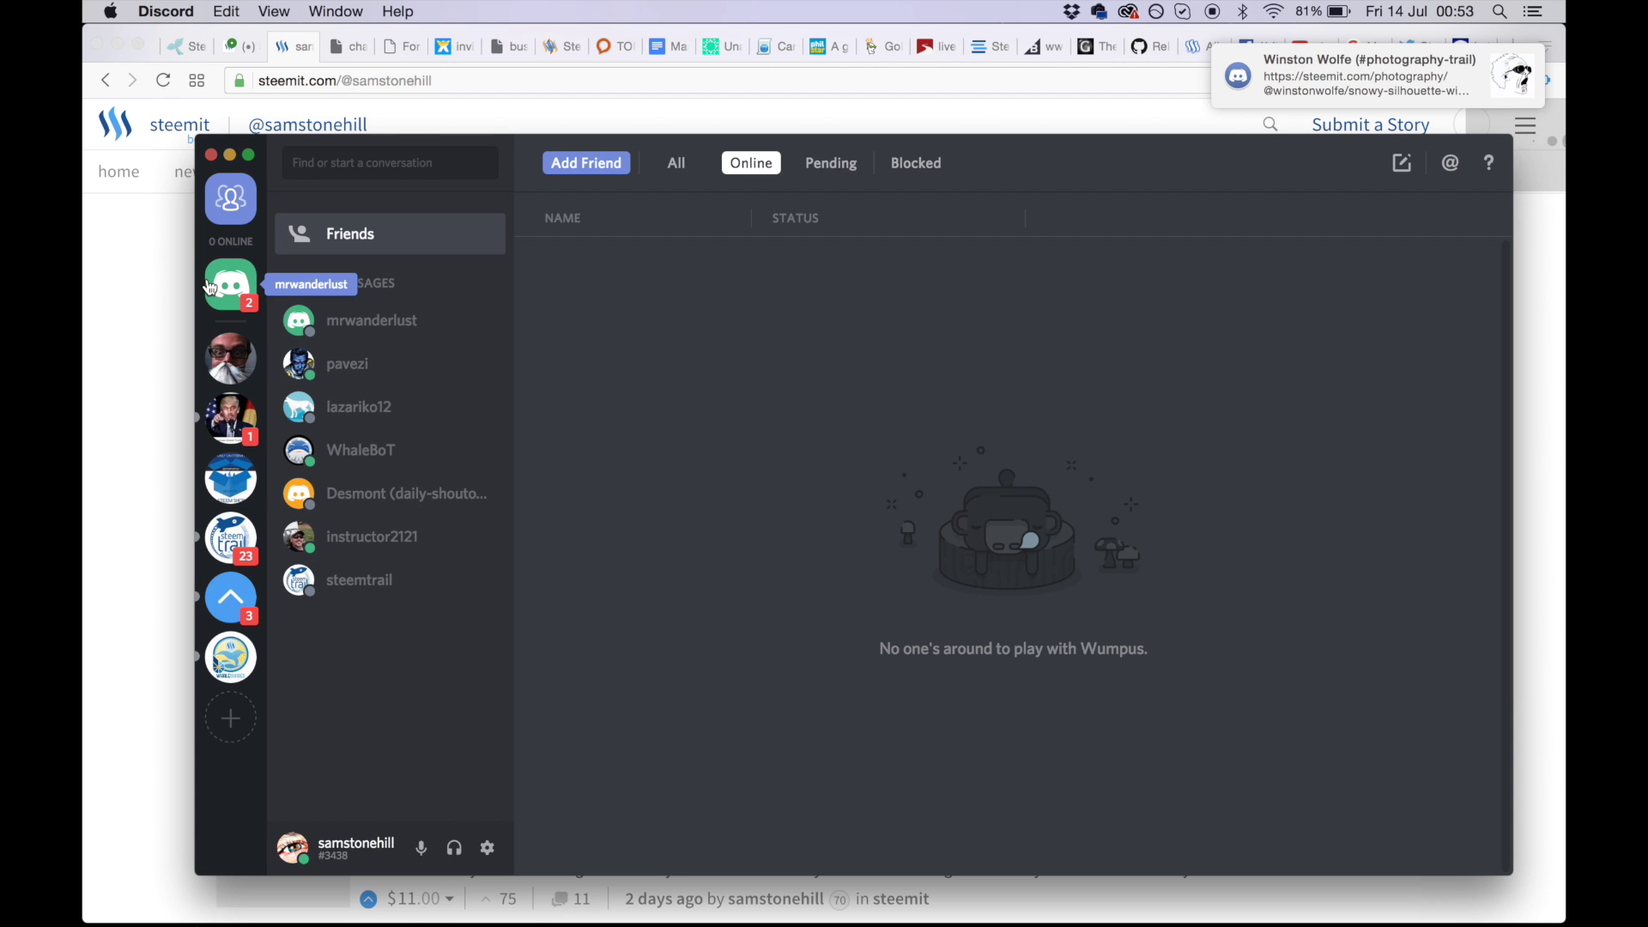
- Browse the SteemLab, steemshop, SteemTrail, Steemvoter exchange and Whaleshares servers, ending back on SteemLab
{"action": "left_click", "coordinate": [222, 415]}
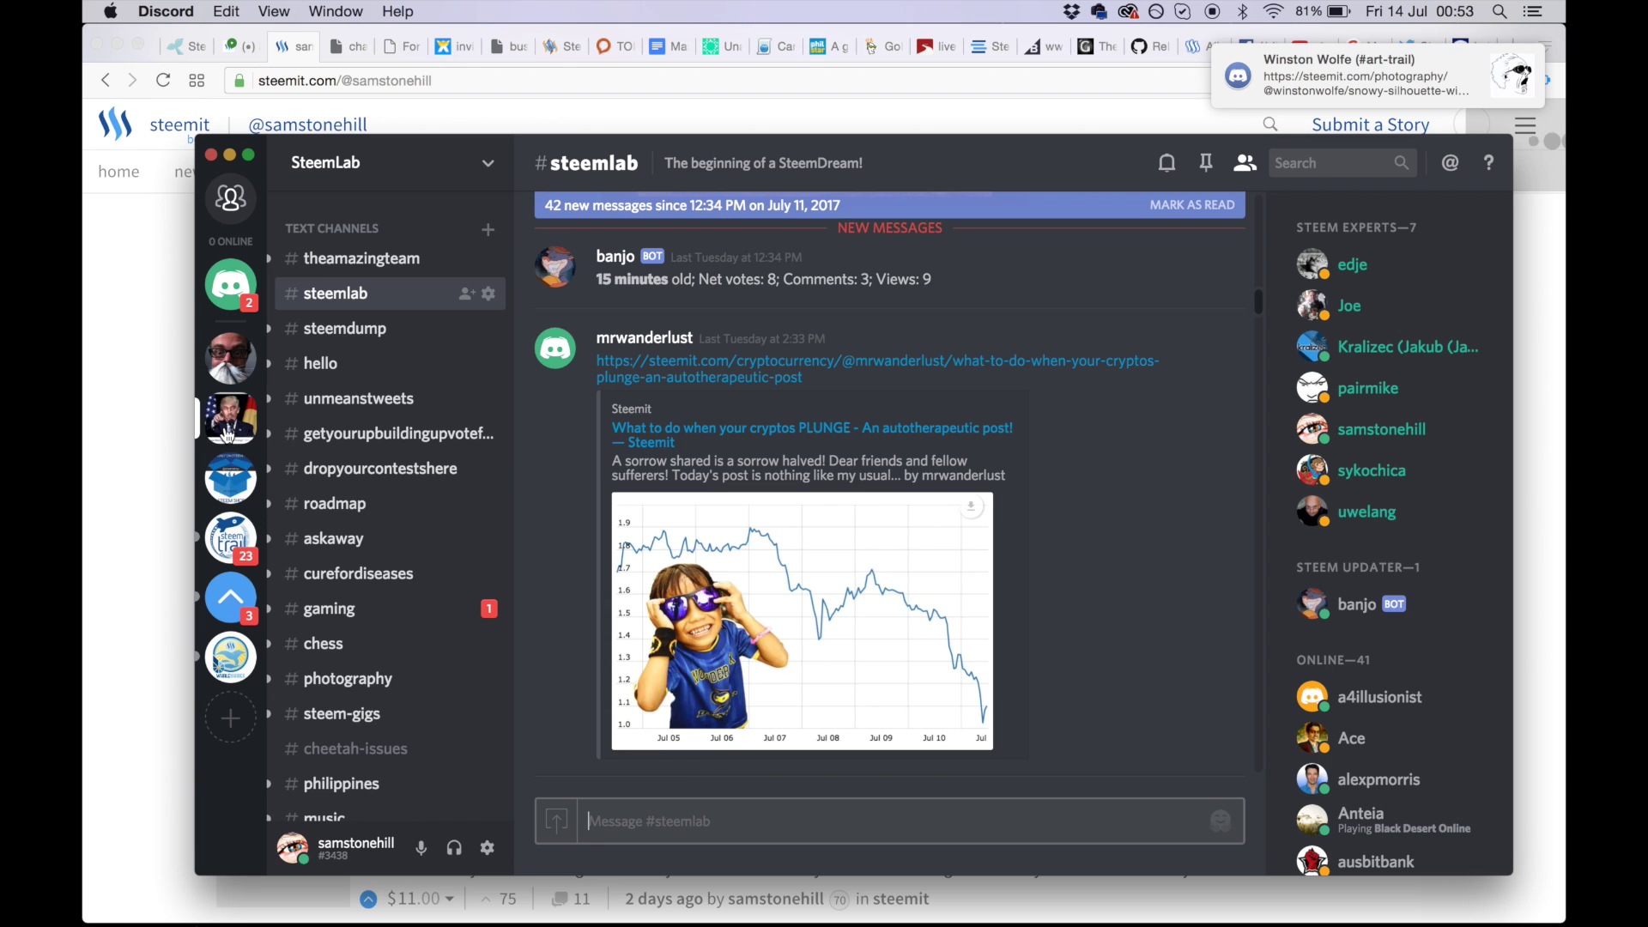
{"action": "left_click", "coordinate": [230, 479]}
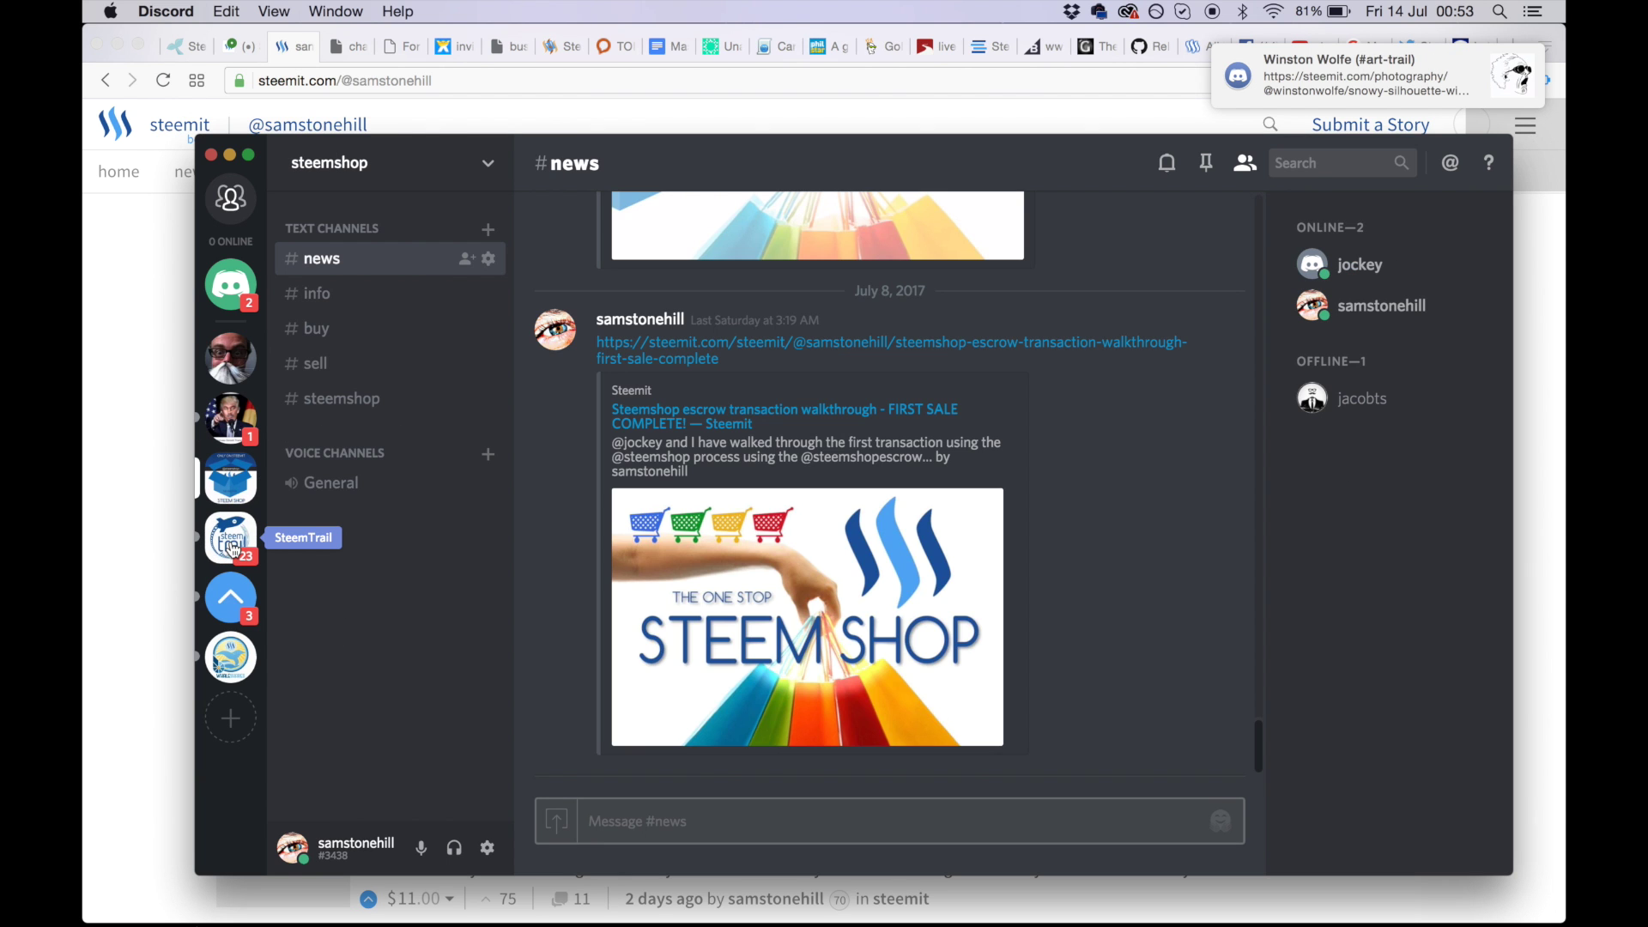
{"action": "left_click", "coordinate": [232, 542]}
{"action": "left_click", "coordinate": [230, 596]}
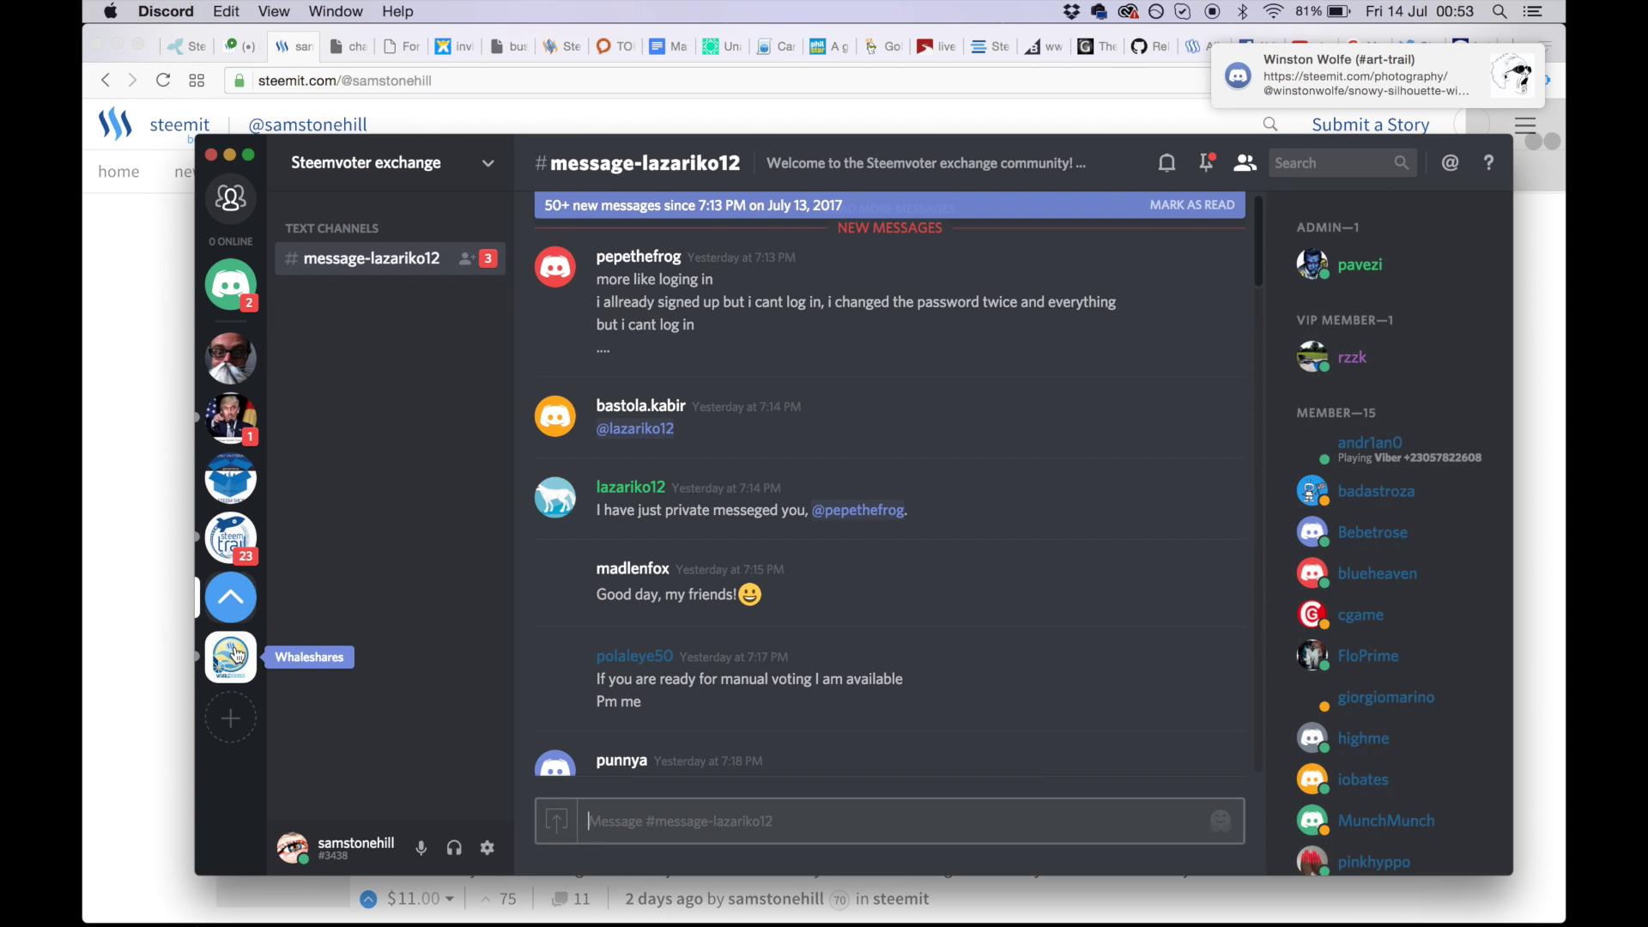
{"action": "left_click", "coordinate": [238, 655]}
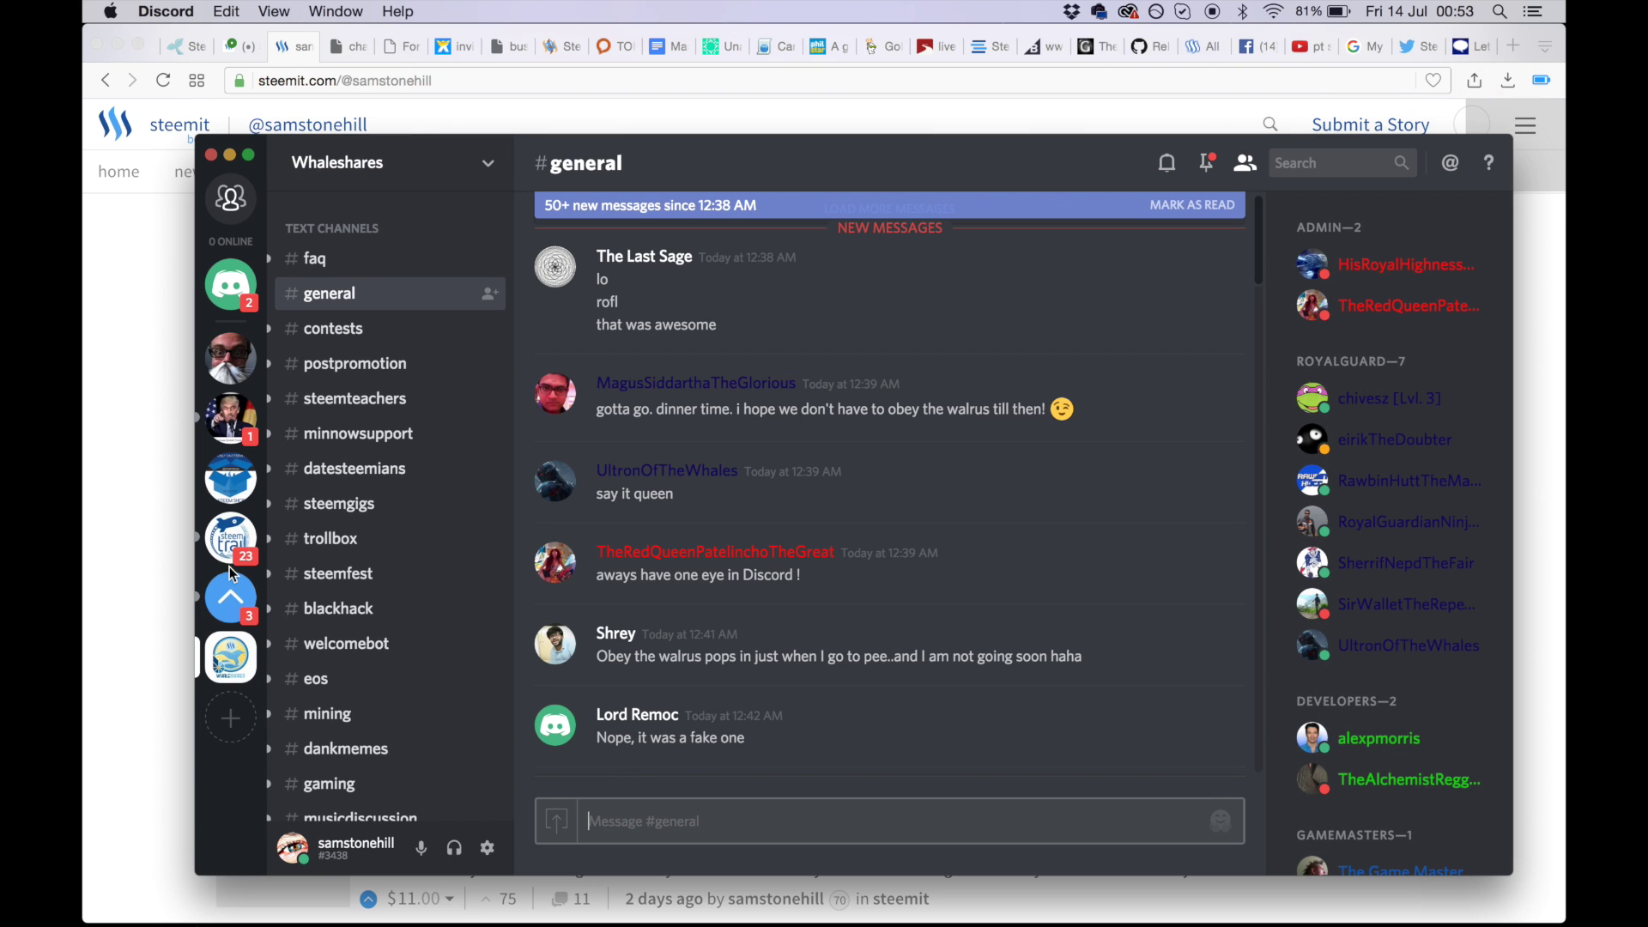
{"action": "left_click", "coordinate": [230, 432]}
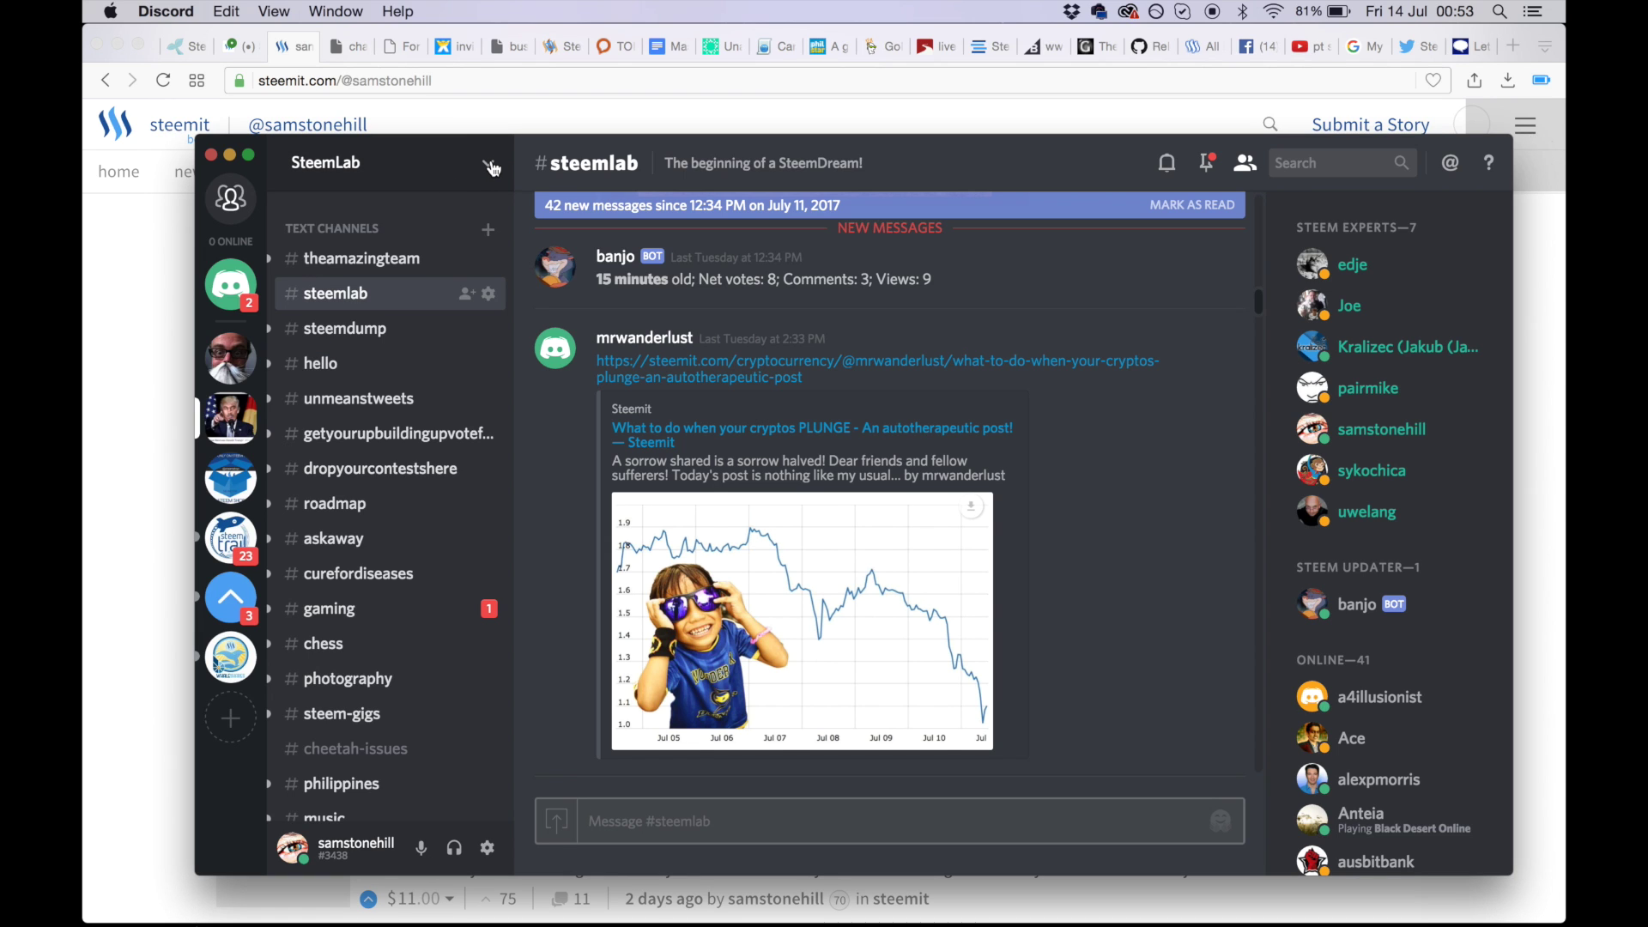
{"action": "left_click", "coordinate": [490, 165]}
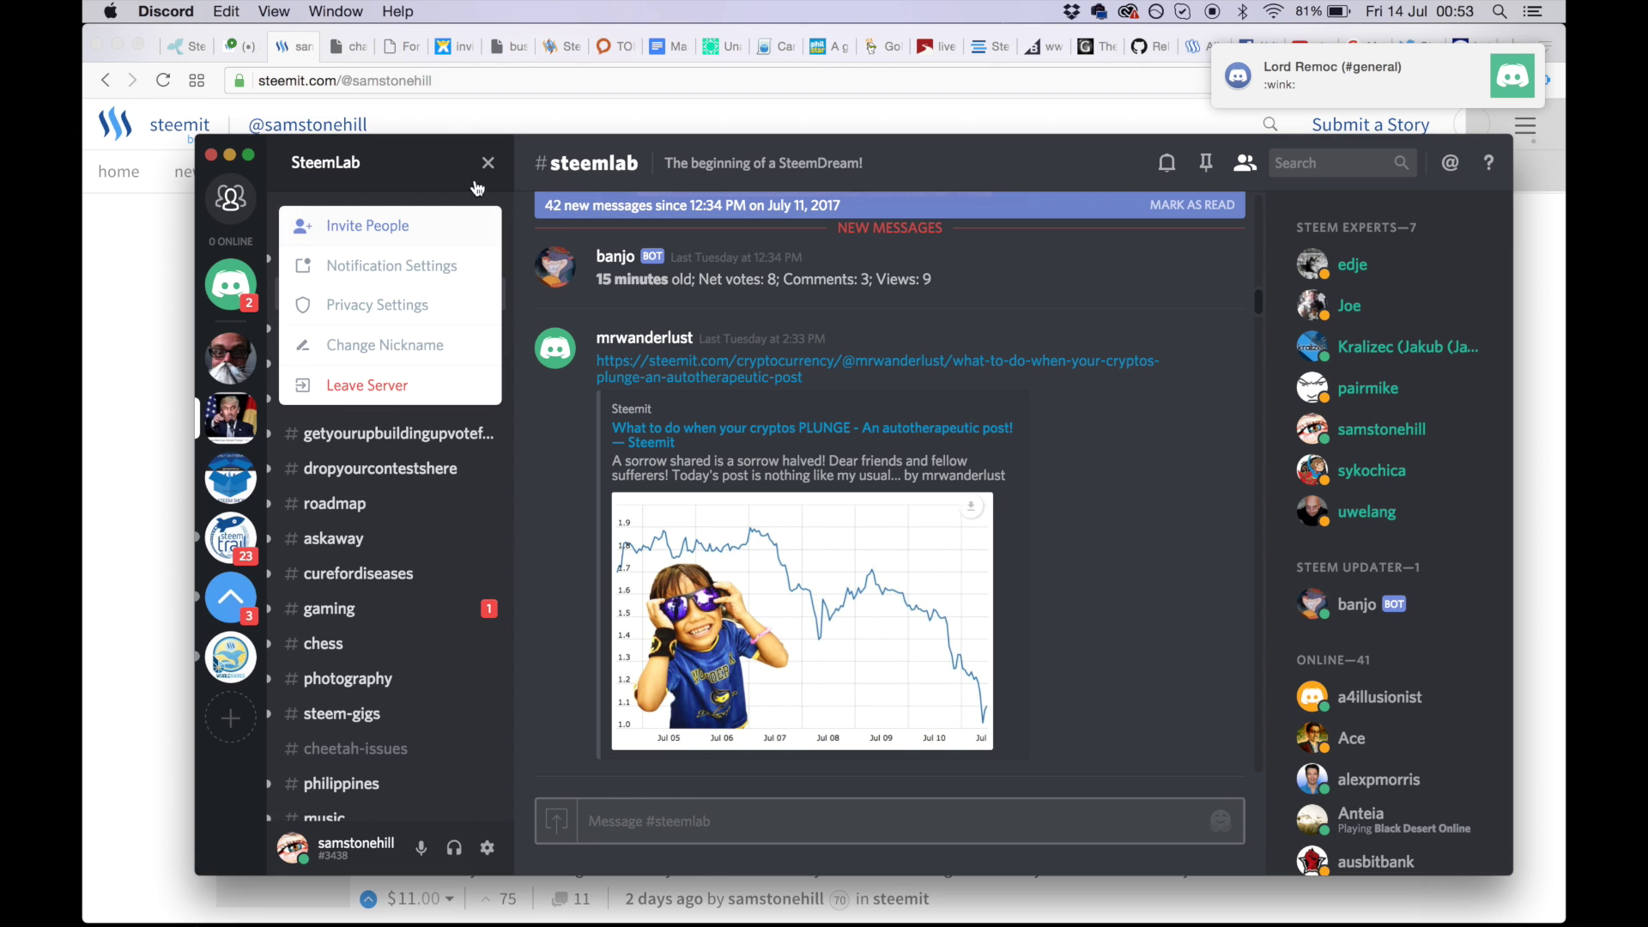
{"action": "left_click", "coordinate": [391, 226]}
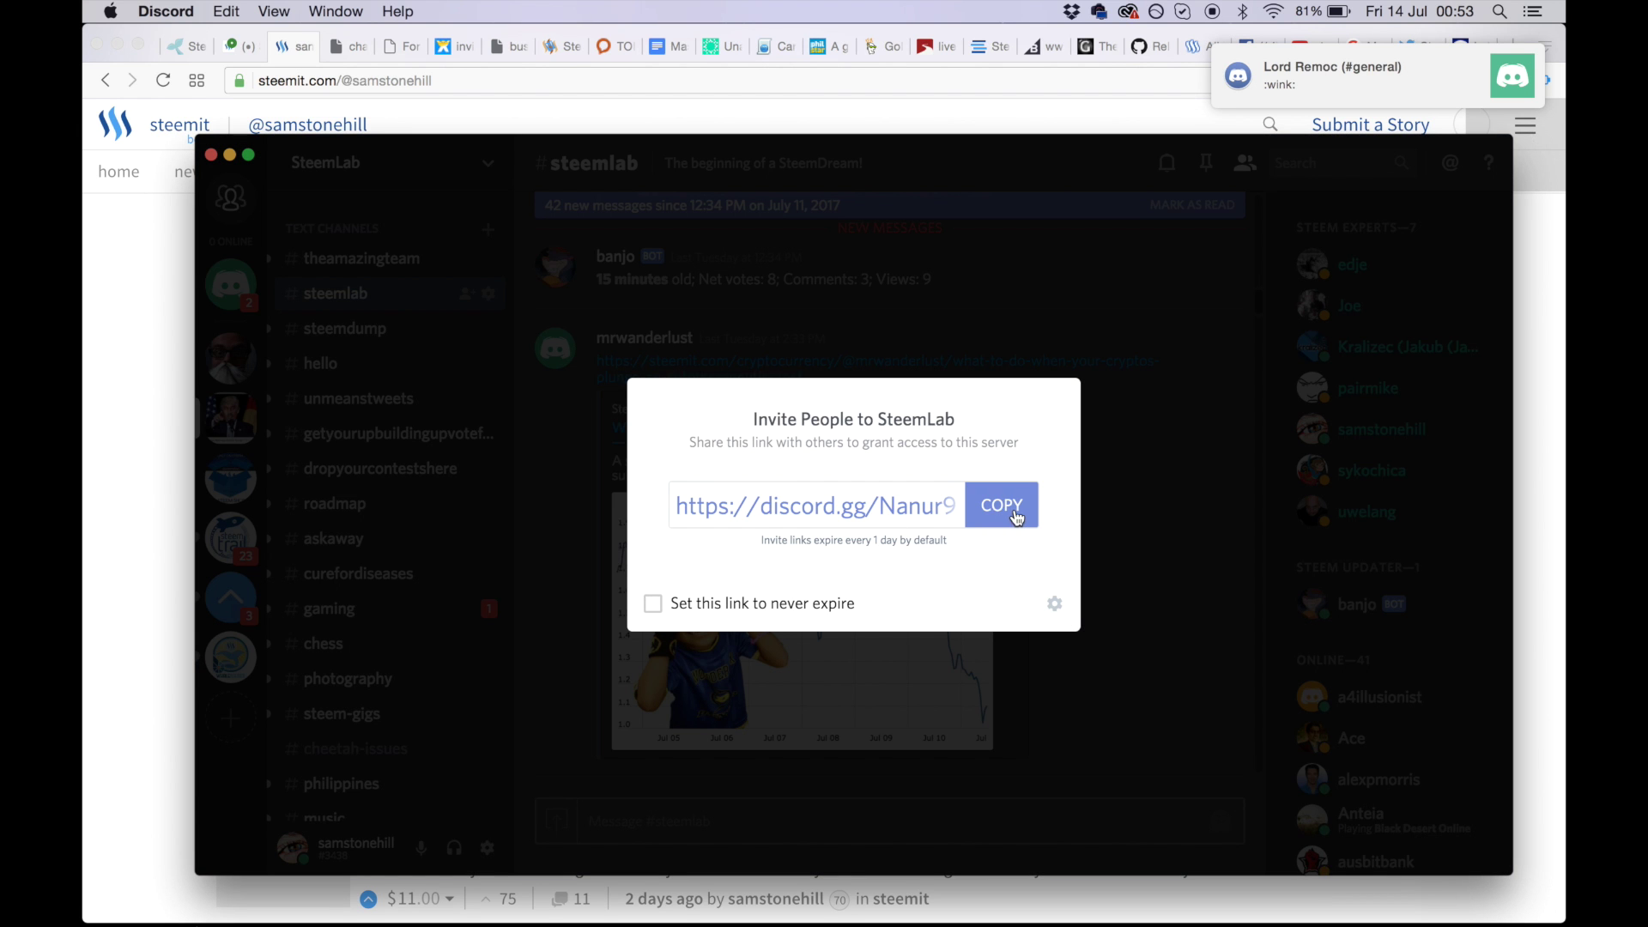
{"action": "left_click", "coordinate": [1009, 513]}
{"action": "left_click", "coordinate": [652, 609]}
{"action": "left_click", "coordinate": [654, 607]}
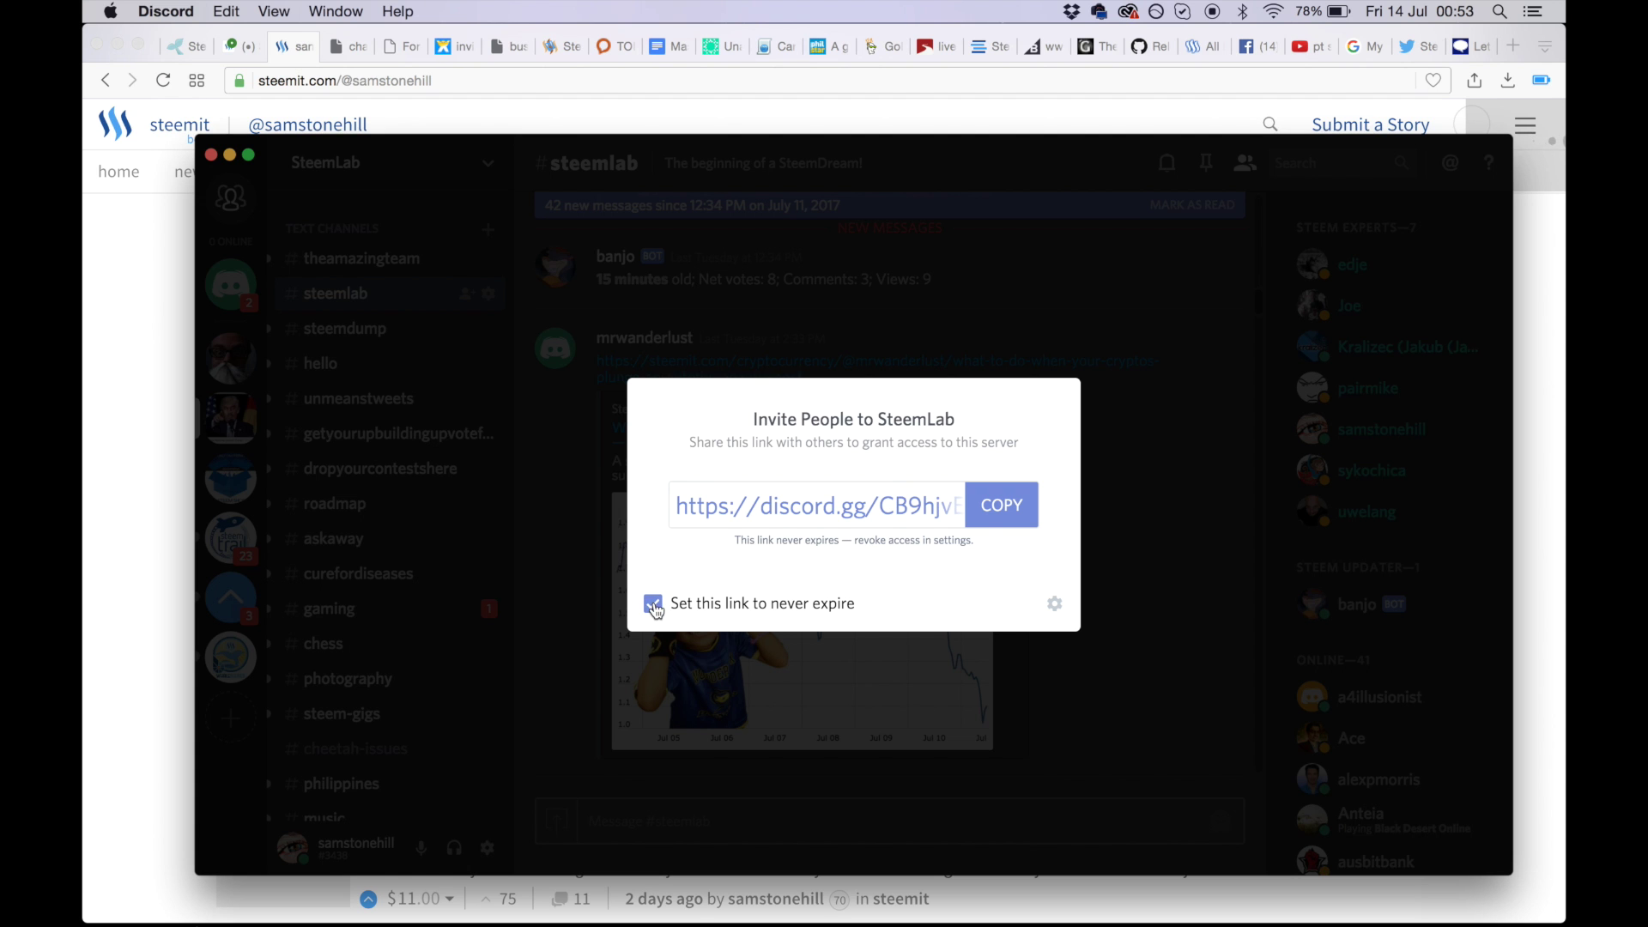
{"action": "left_click", "coordinate": [1152, 539]}
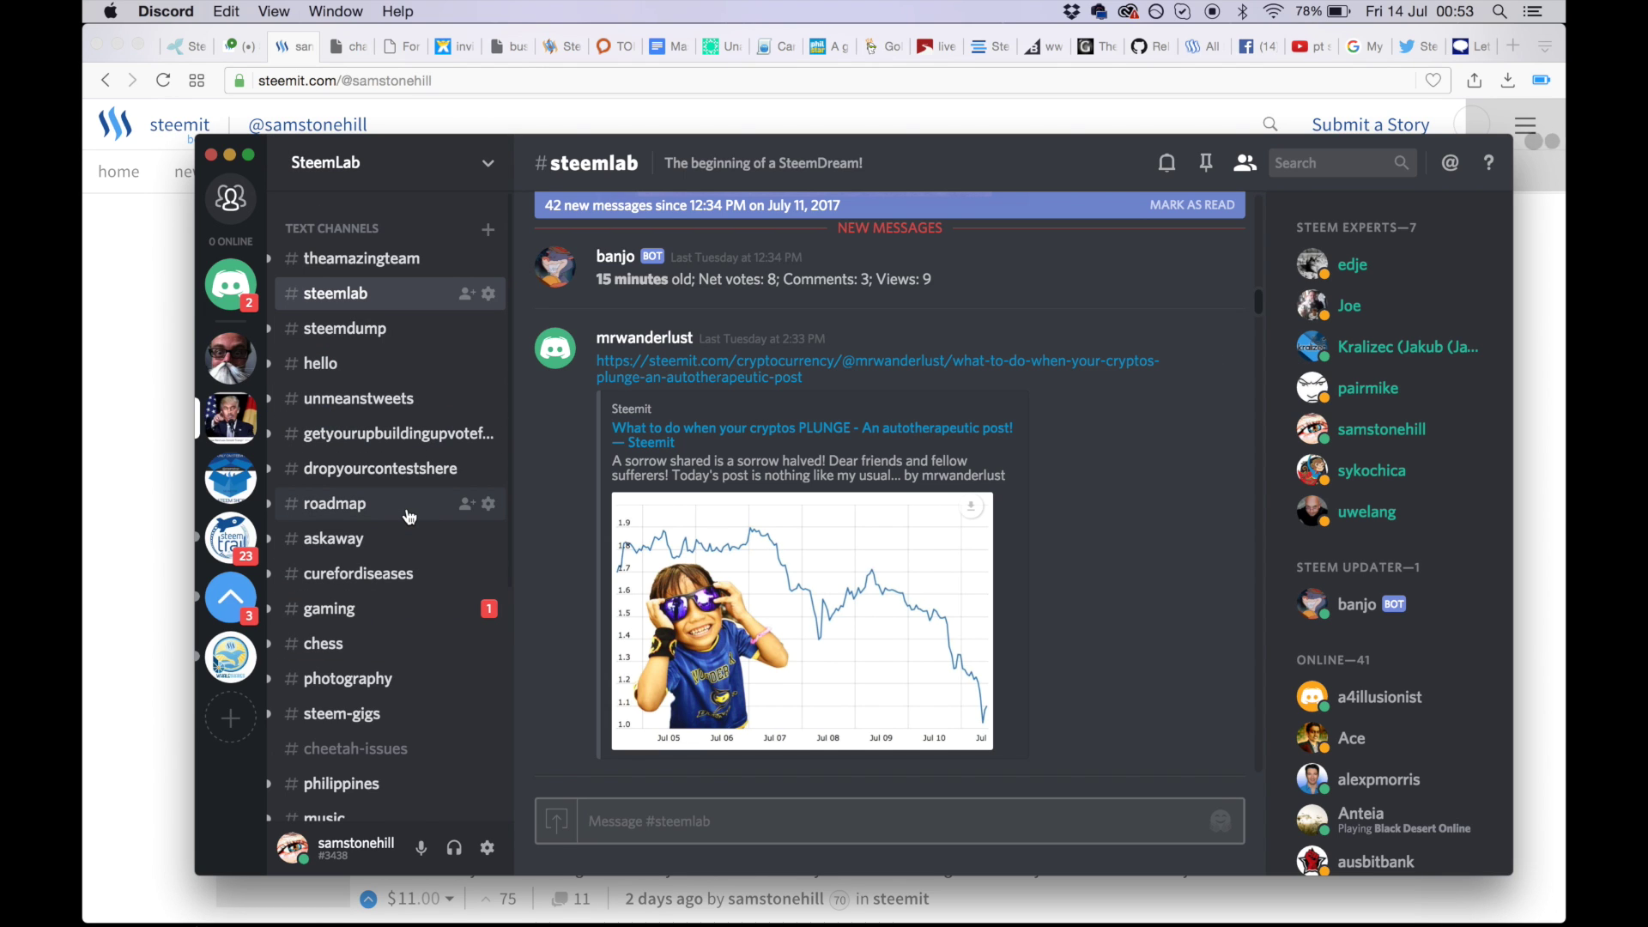
- Move from SteemLab to the SteemTrail server and scroll down its list of trail channels
{"action": "scroll", "coordinate": [408, 477], "scroll_direction": "down", "scroll_amount": 7}
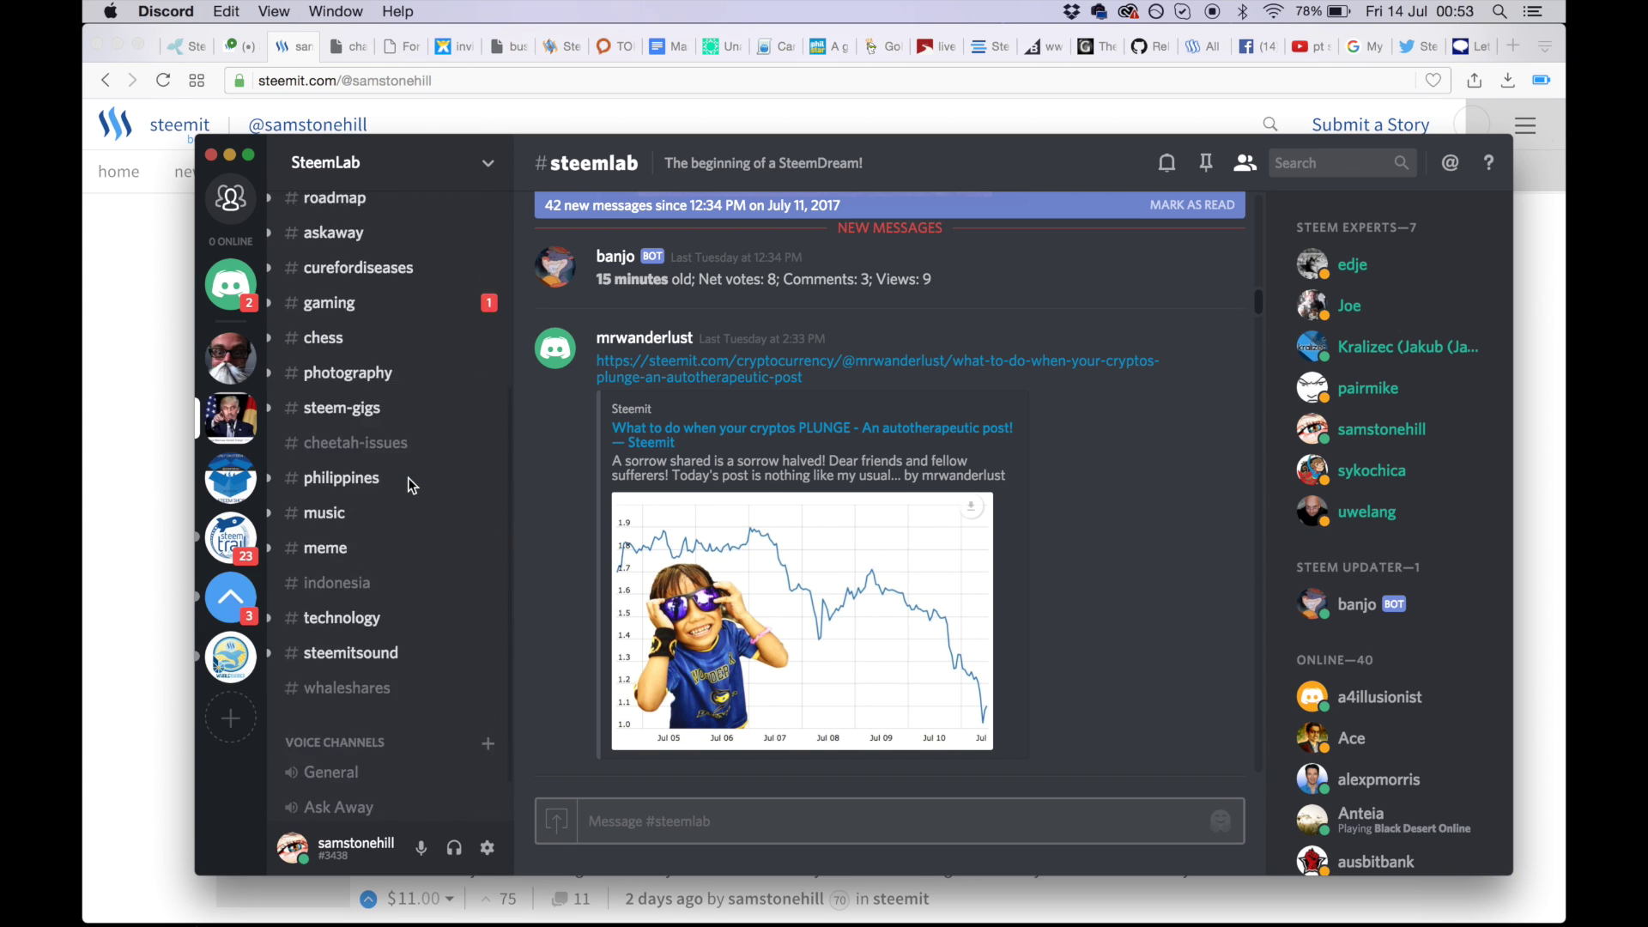
{"action": "scroll", "coordinate": [409, 477], "scroll_direction": "down", "scroll_amount": 2}
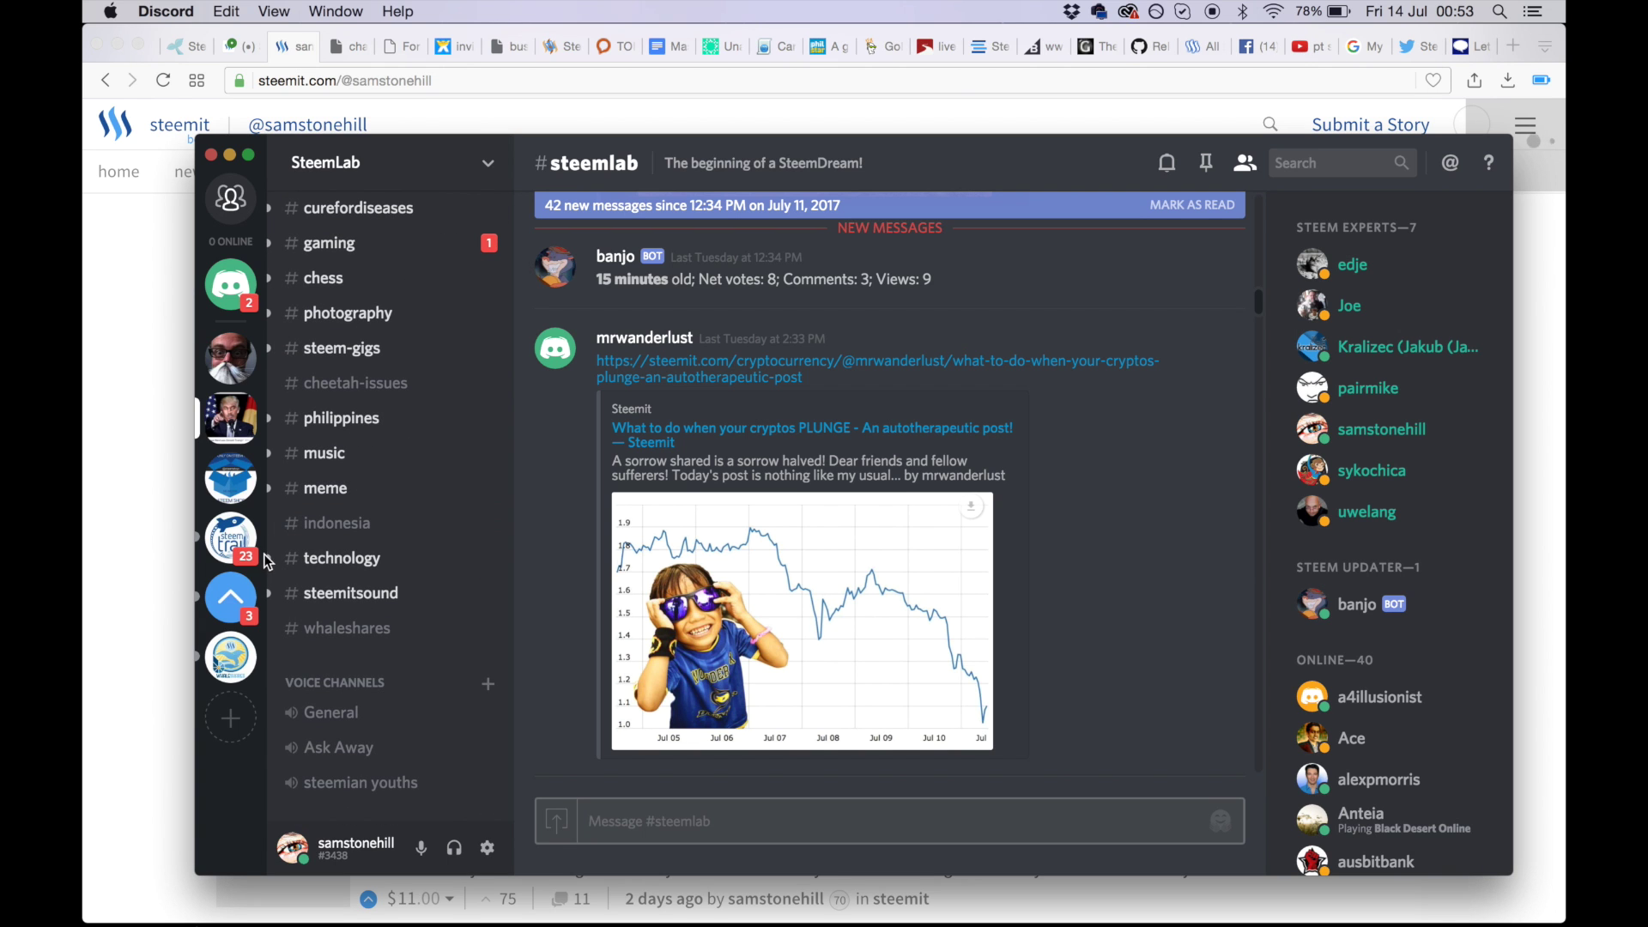
{"action": "left_click", "coordinate": [232, 539]}
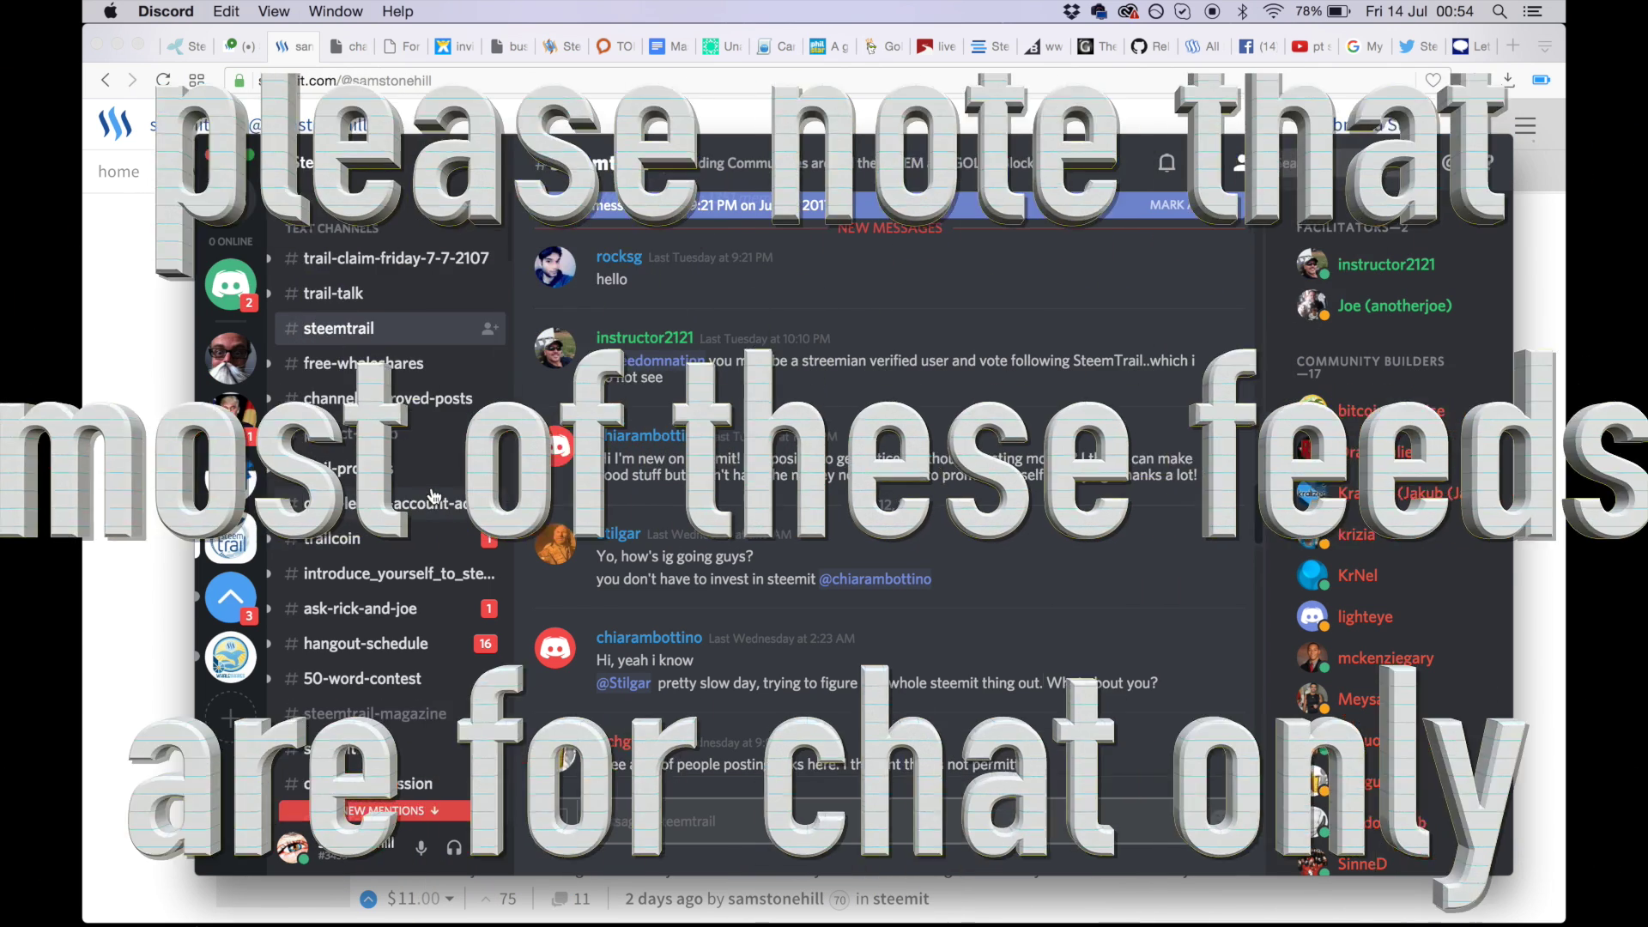
{"action": "scroll", "coordinate": [435, 496], "scroll_direction": "down", "scroll_amount": 5}
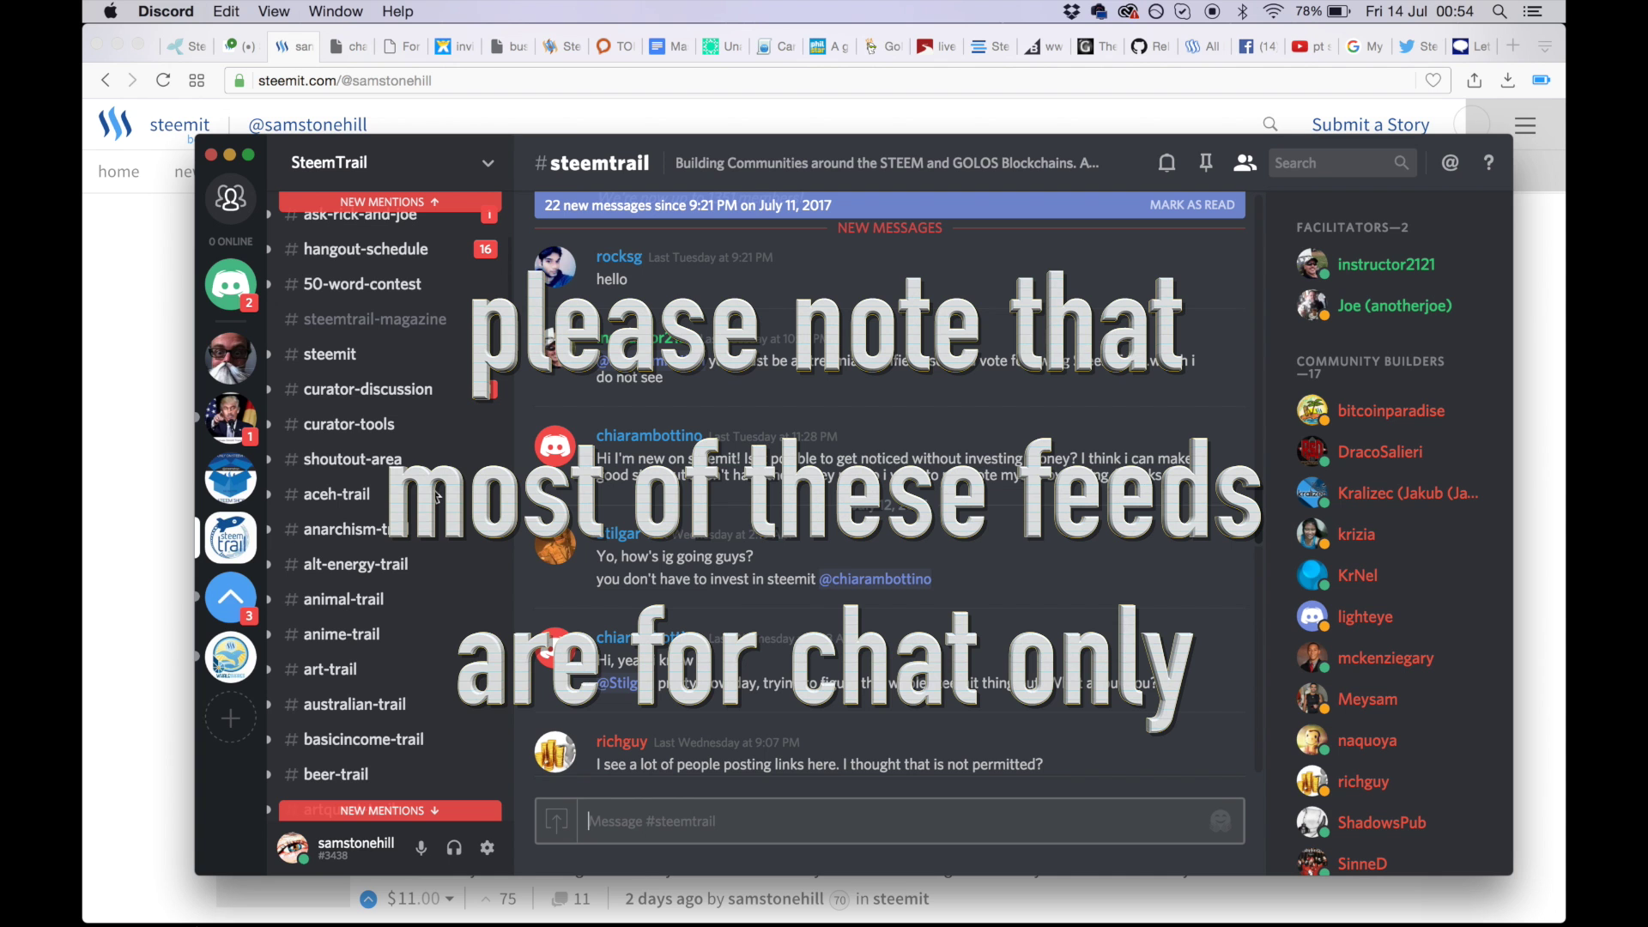
{"action": "scroll", "coordinate": [434, 496], "scroll_direction": "down", "scroll_amount": 4}
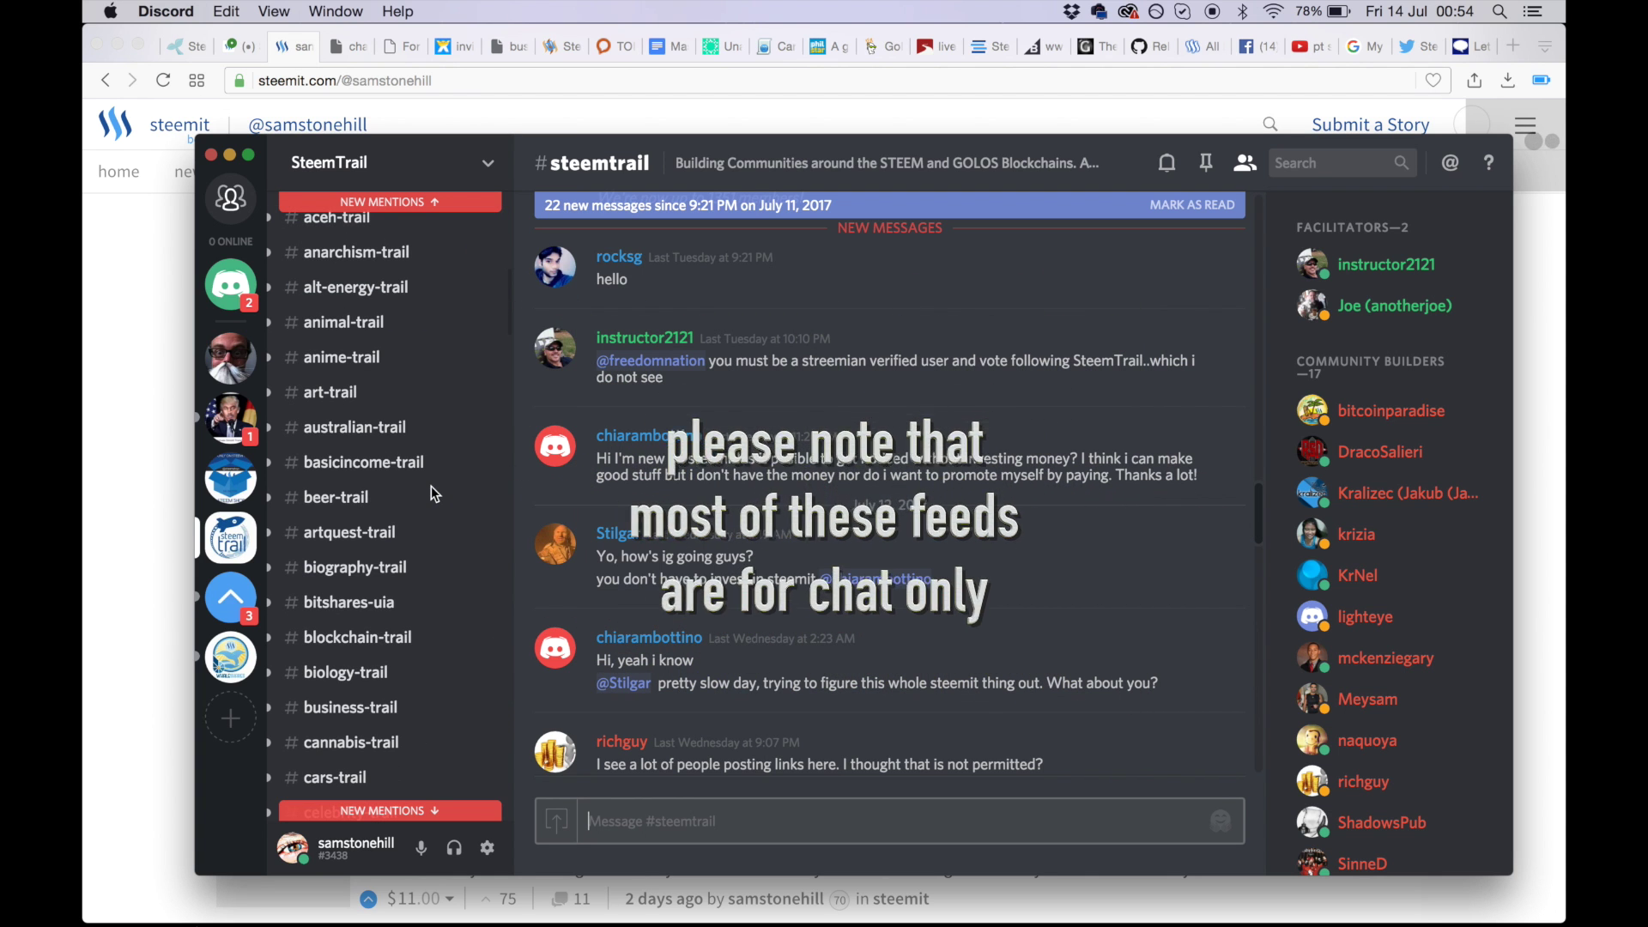
{"action": "scroll", "coordinate": [434, 475], "scroll_direction": "down", "scroll_amount": 10}
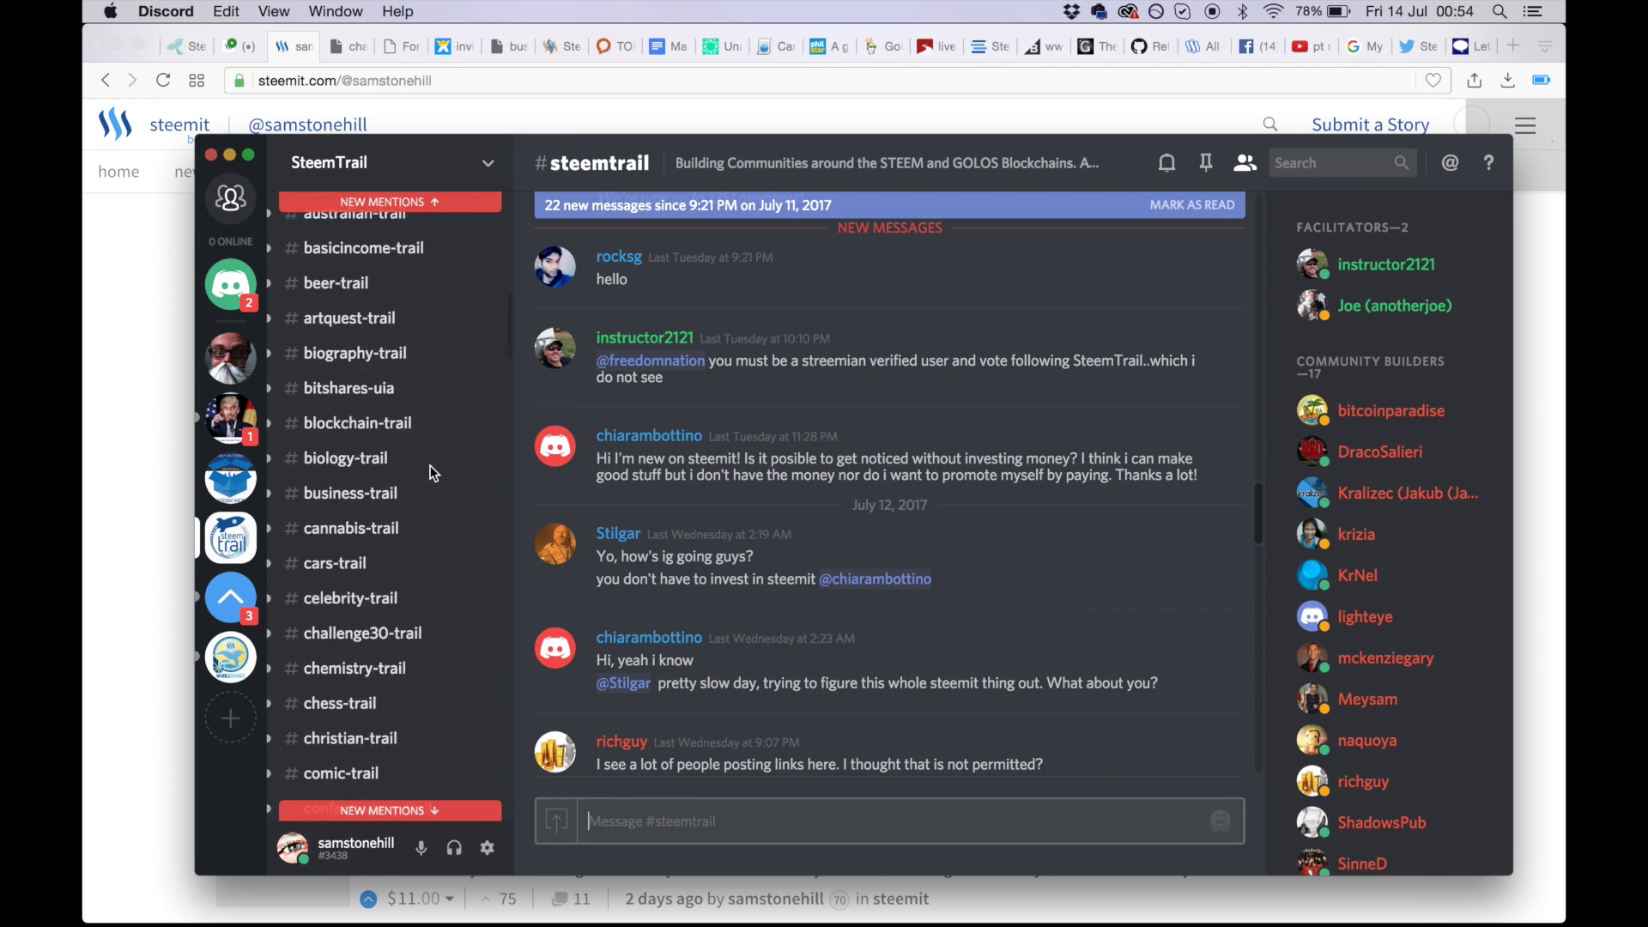
{"action": "scroll", "coordinate": [433, 473], "scroll_direction": "down", "scroll_amount": 5}
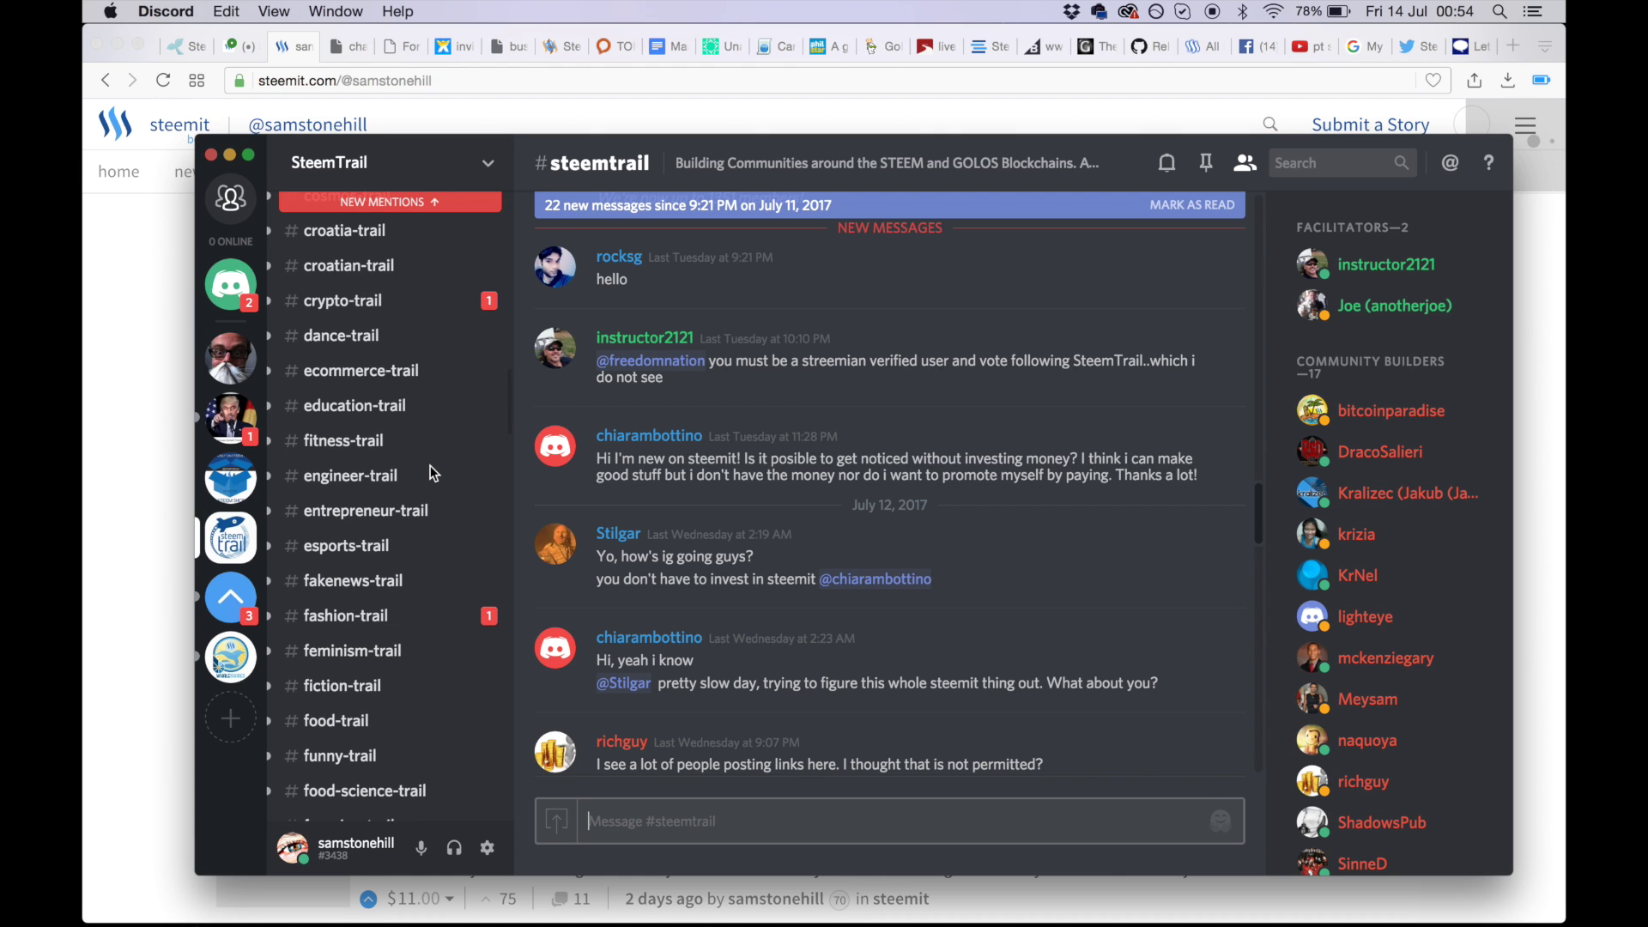
{"action": "scroll", "coordinate": [434, 473], "scroll_direction": "down", "scroll_amount": 4}
{"action": "scroll", "coordinate": [433, 473], "scroll_direction": "down", "scroll_amount": 2}
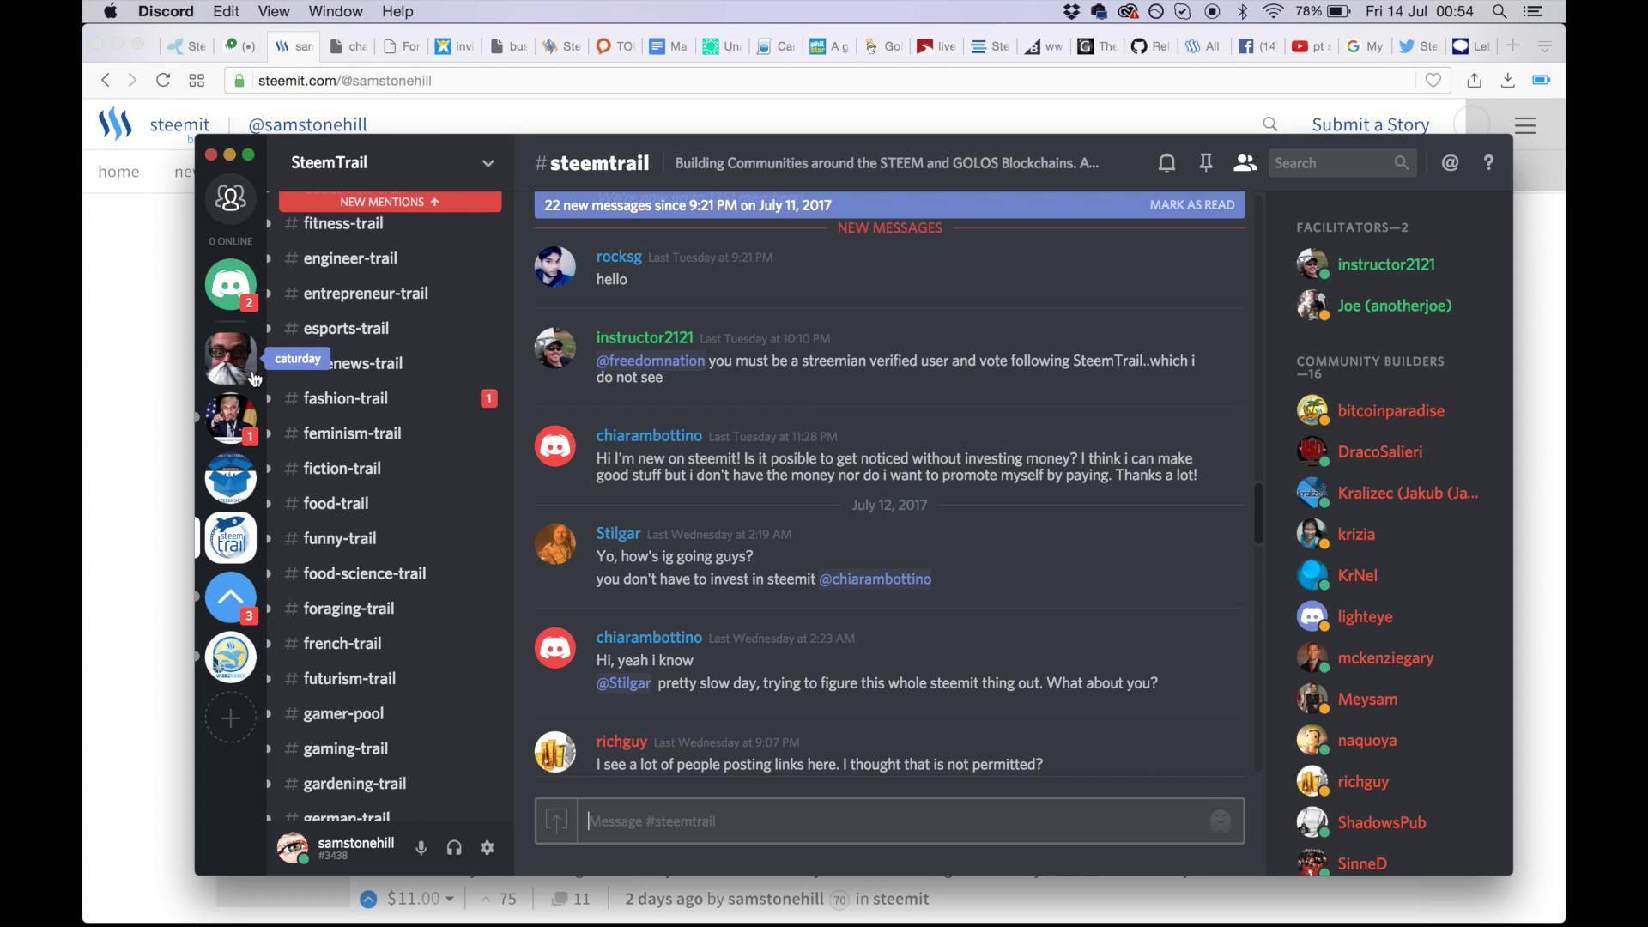
- Look through caturday's #general and the steemshop server, then return to SteemLab's #steemlab channel
{"action": "left_click", "coordinate": [244, 370]}
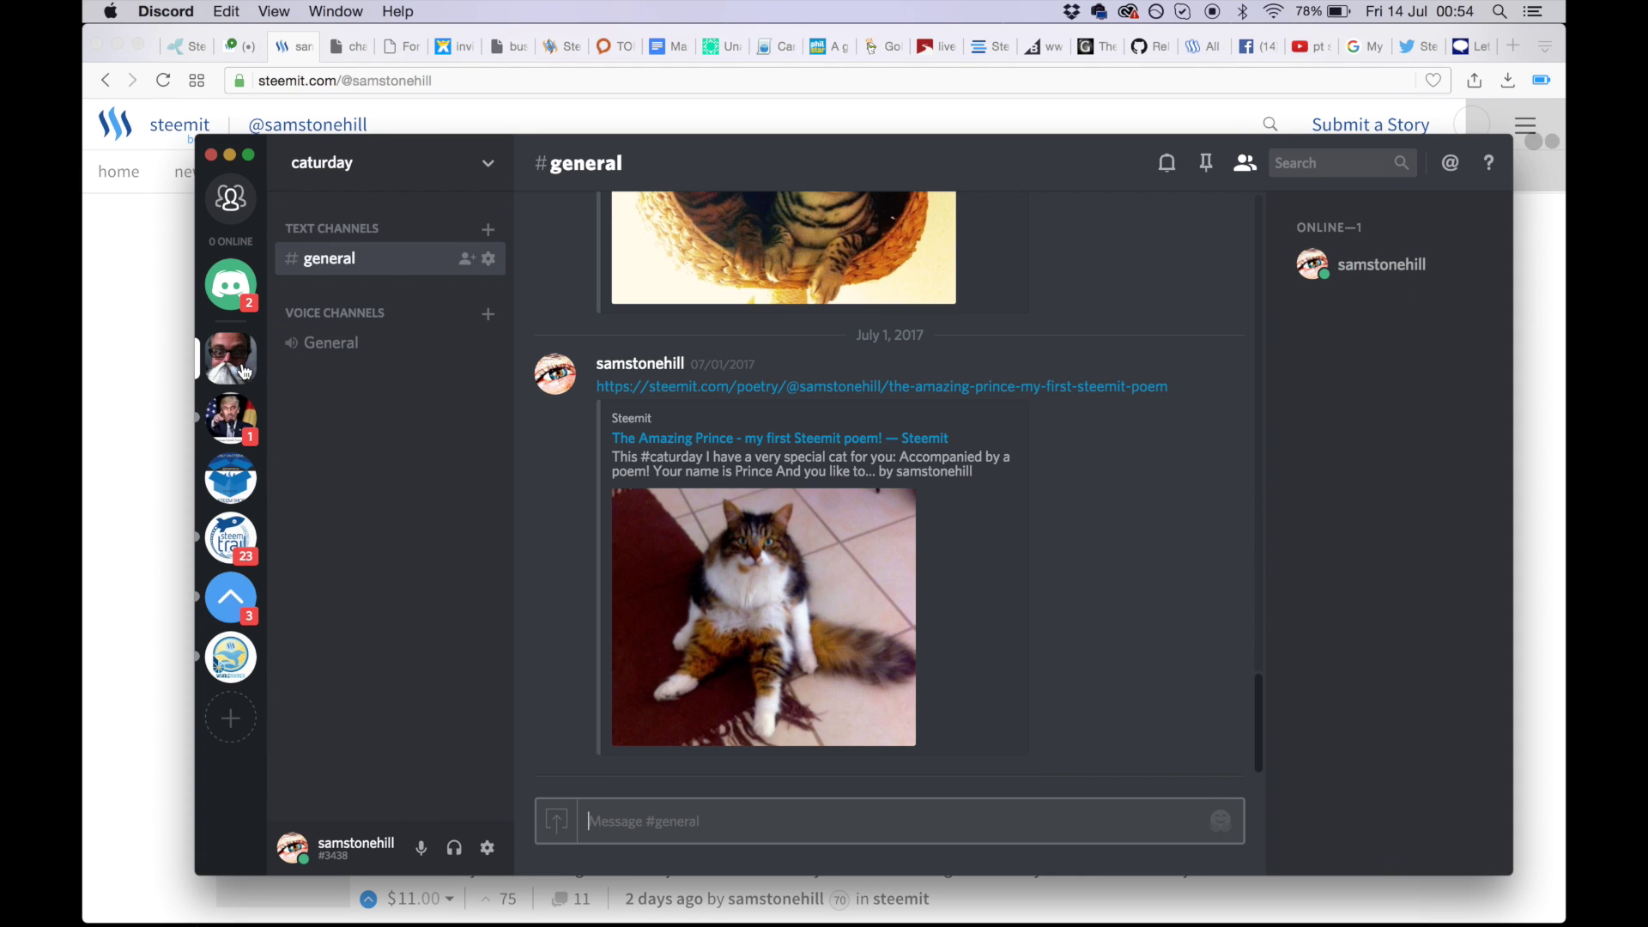
{"action": "scroll", "coordinate": [1185, 571], "scroll_direction": "up", "scroll_amount": 10}
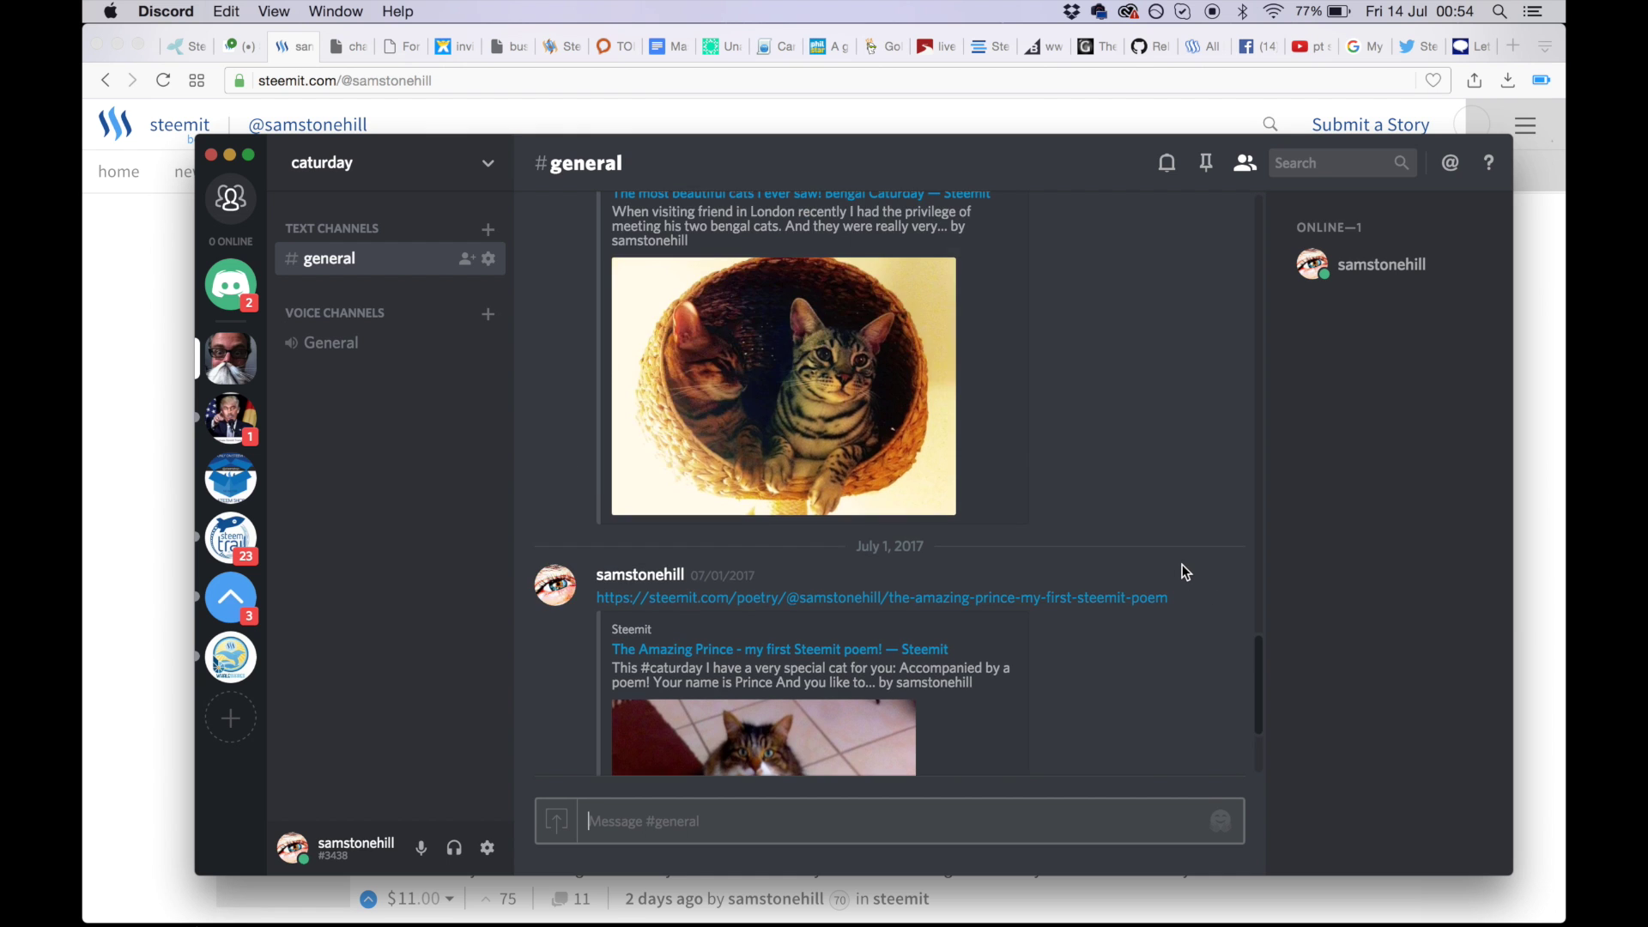
{"action": "scroll", "coordinate": [1182, 564], "scroll_direction": "up", "scroll_amount": 15}
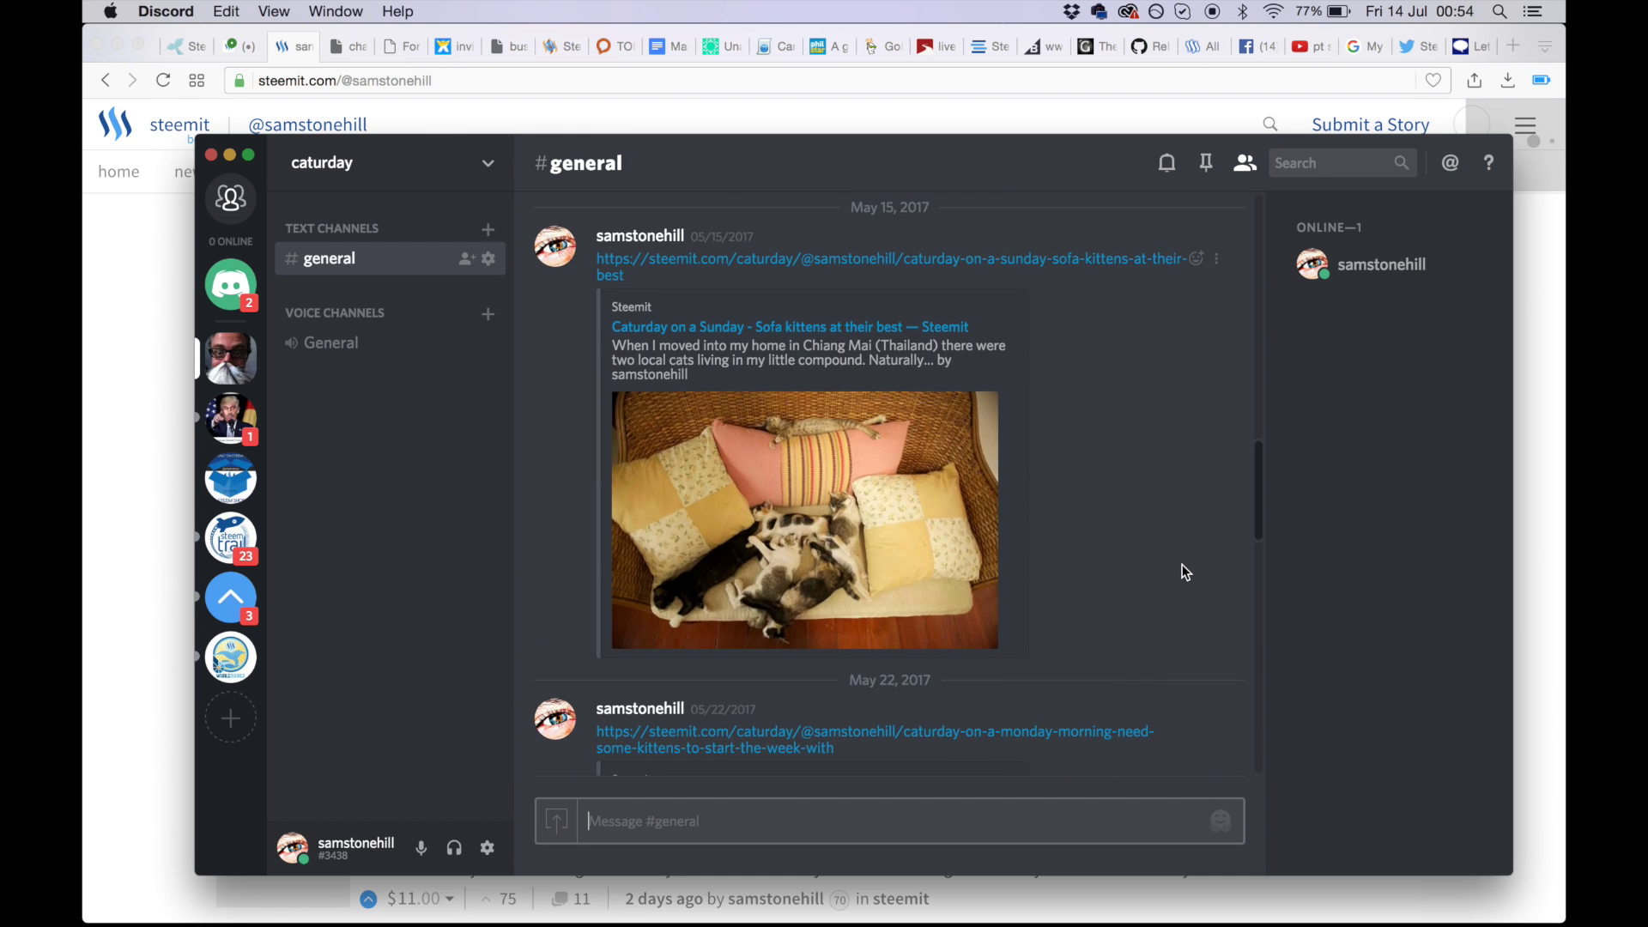
{"action": "scroll", "coordinate": [1182, 564], "scroll_direction": "down", "scroll_amount": 3}
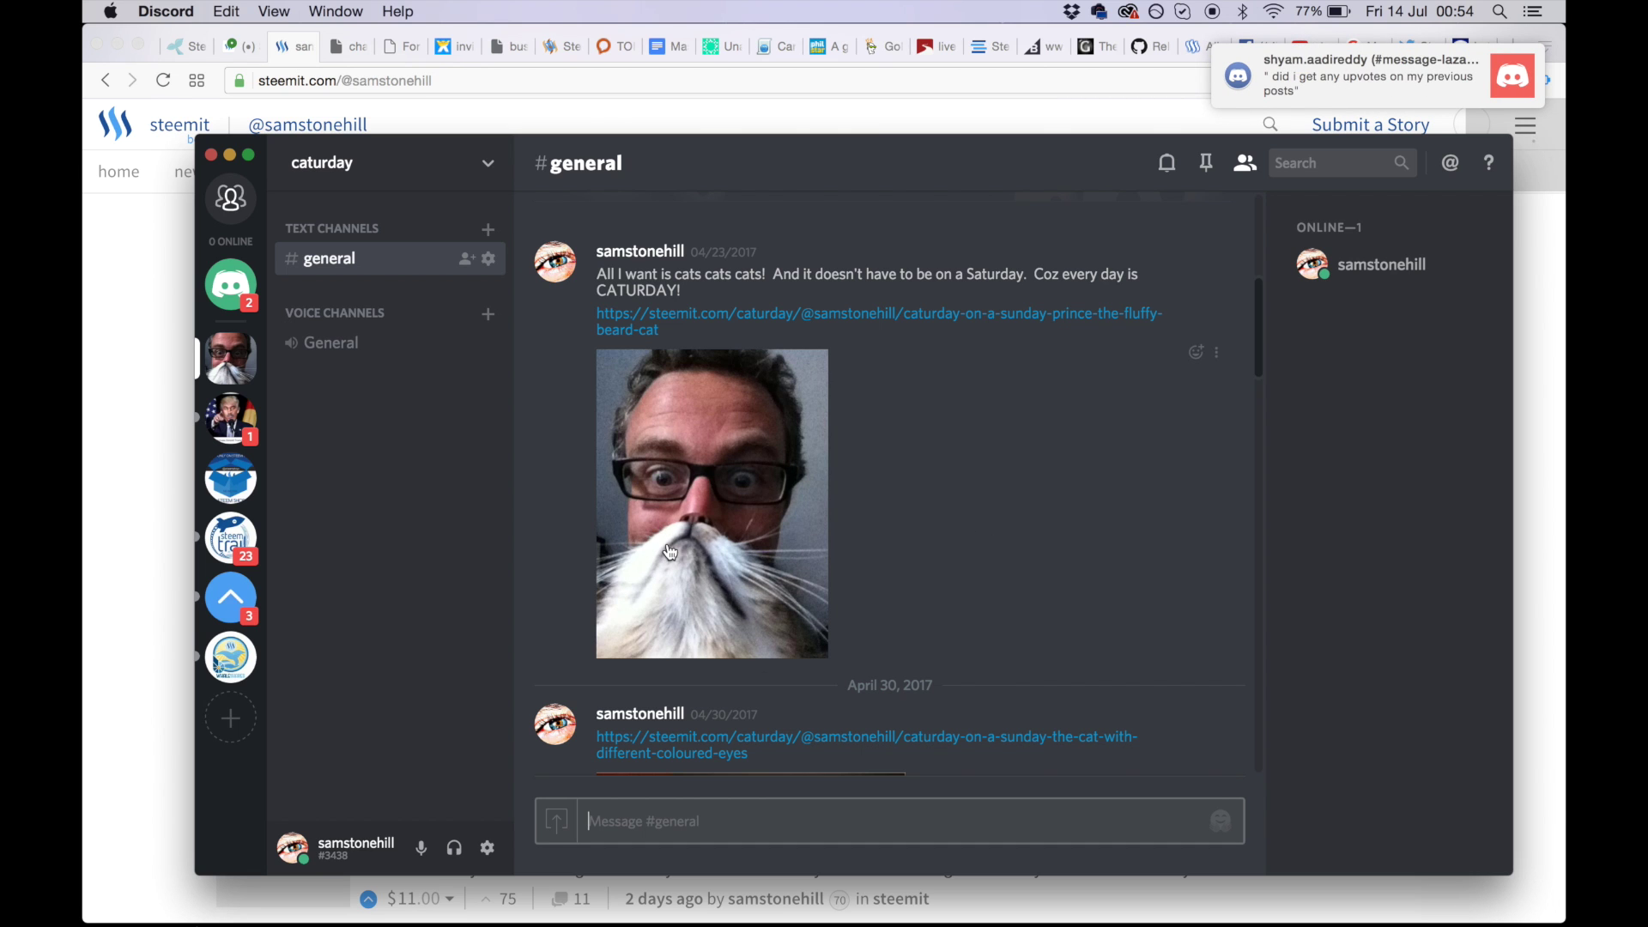
{"action": "left_click", "coordinate": [231, 492]}
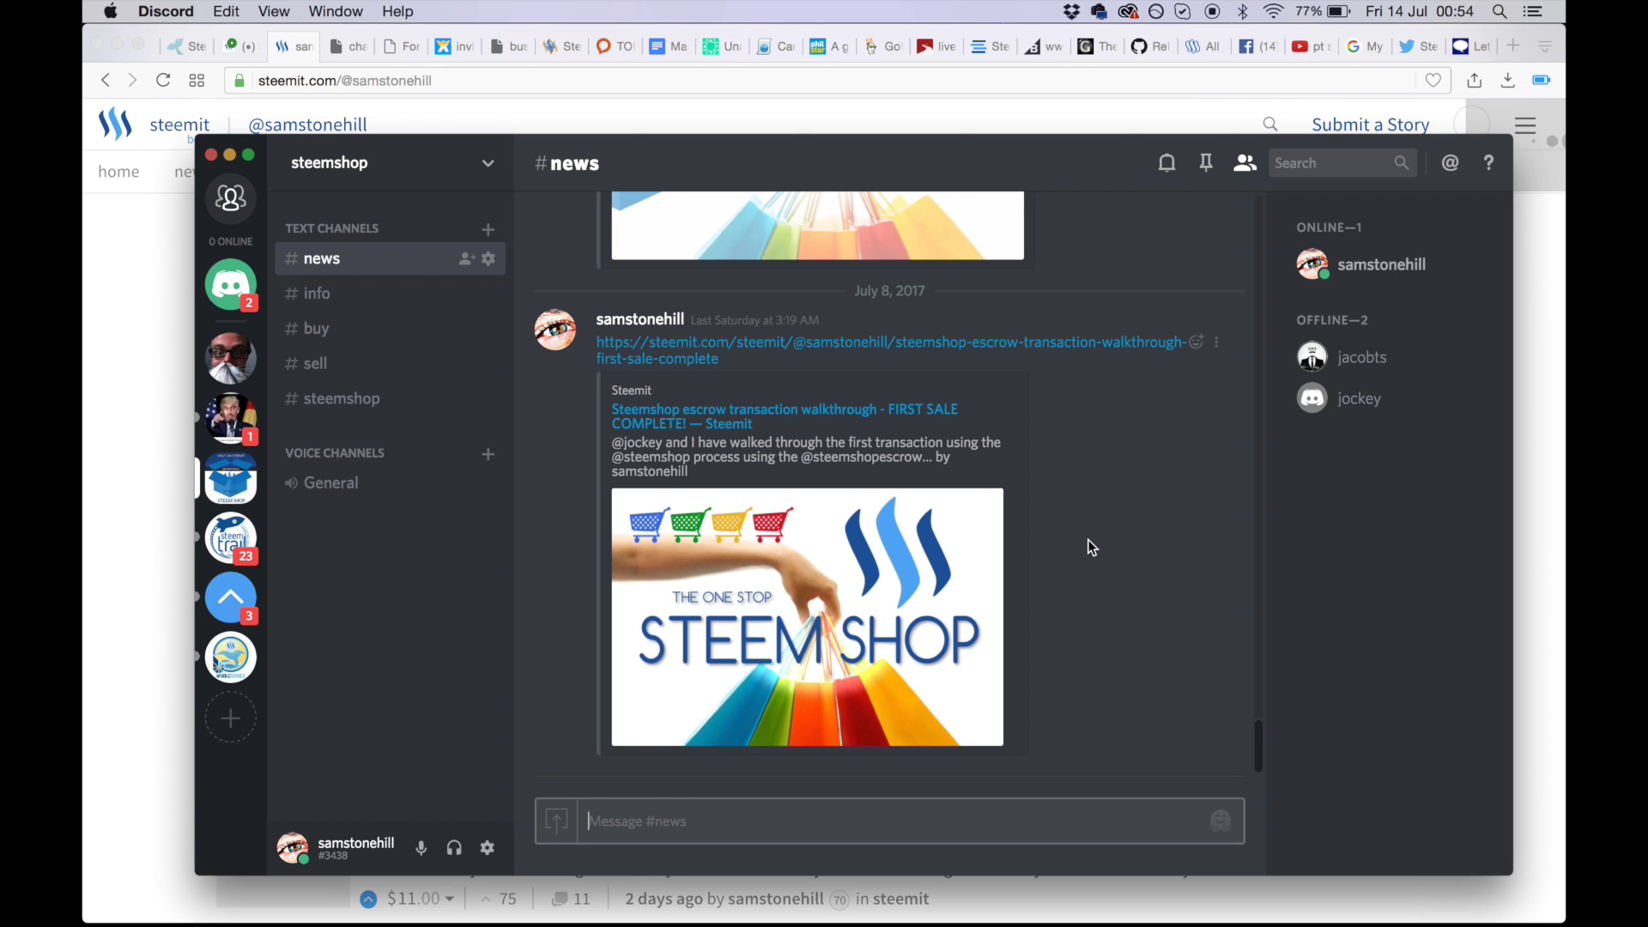
{"action": "left_click", "coordinate": [224, 431]}
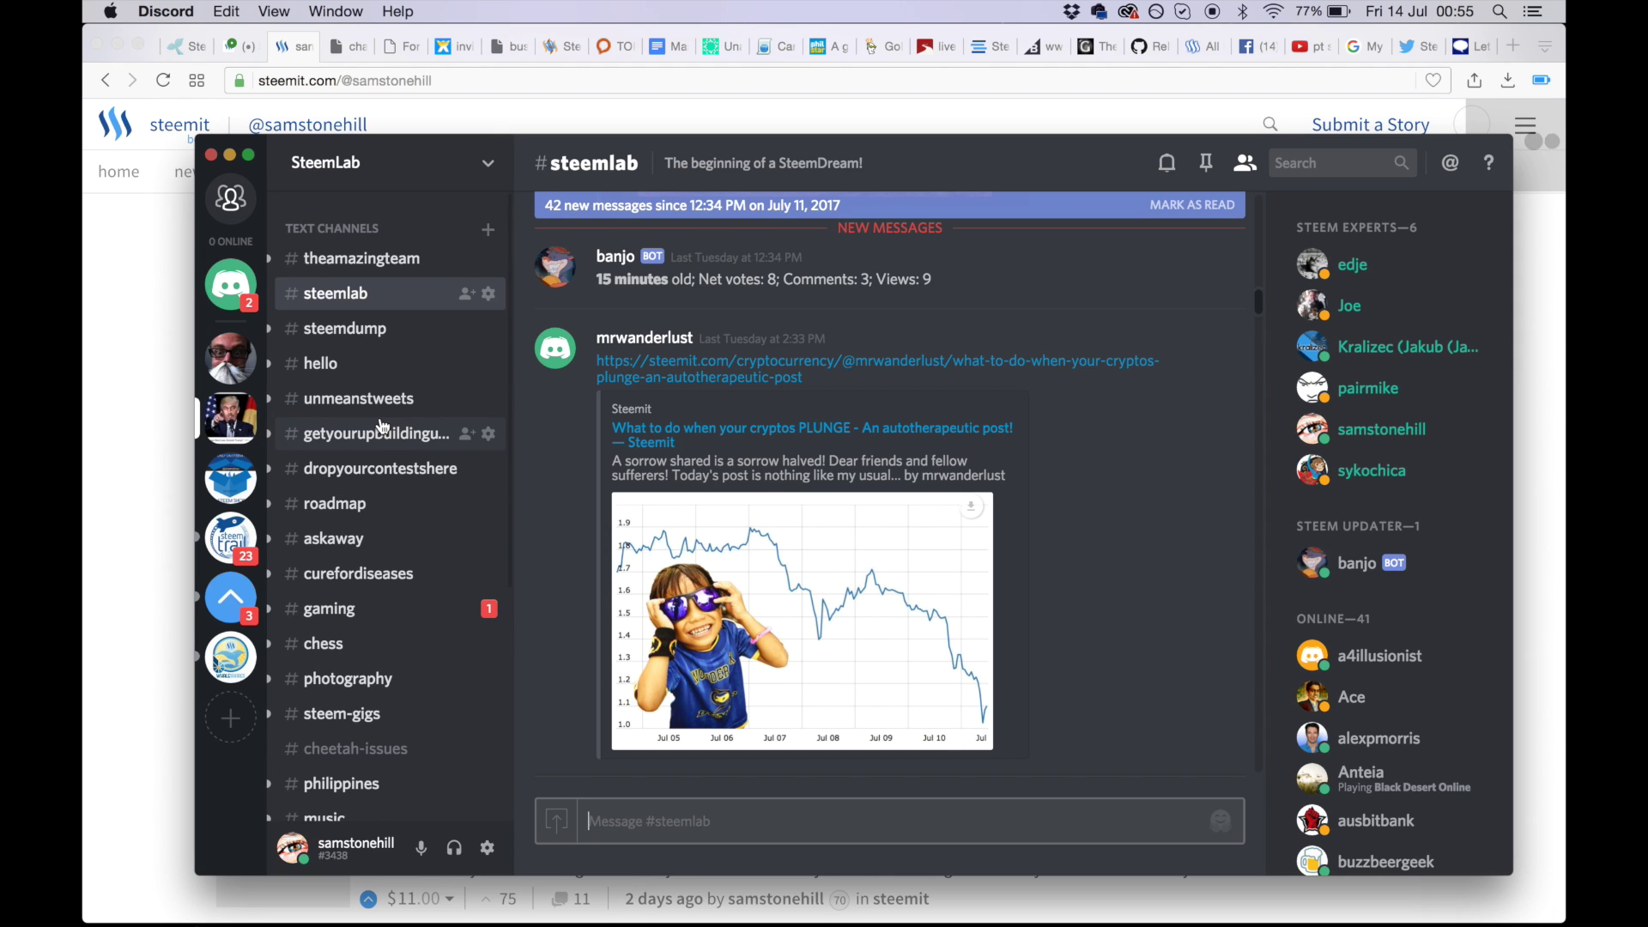
- Scroll through the #steemlab chat in the SteemLab server
{"action": "scroll", "coordinate": [963, 487], "scroll_direction": "up", "scroll_amount": 15}
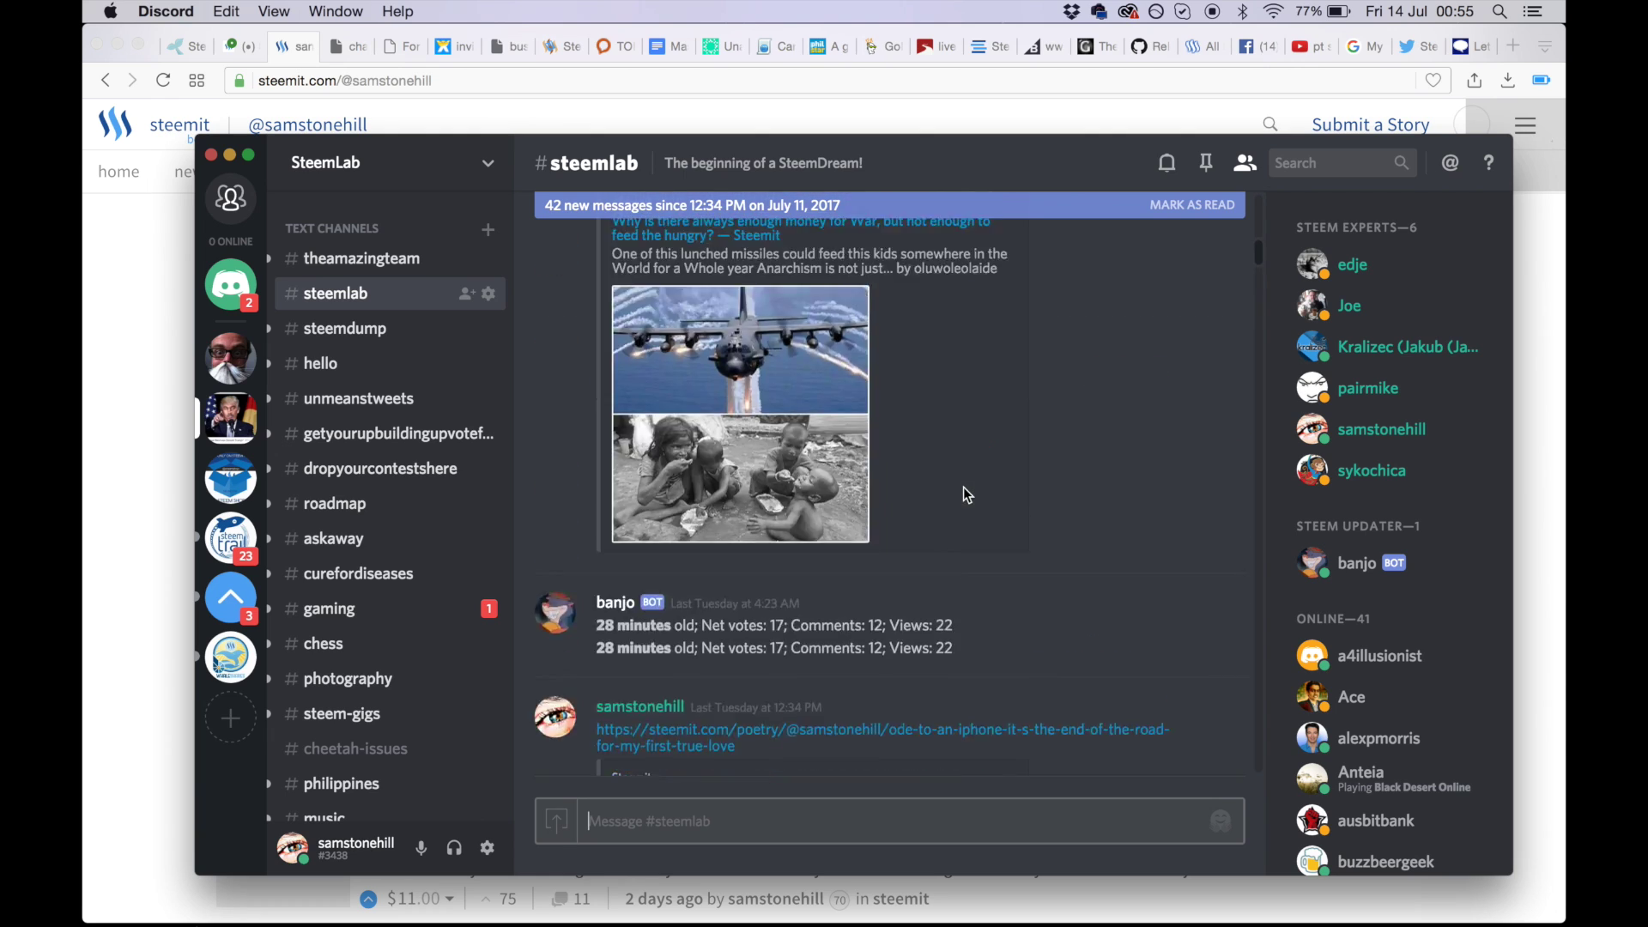
{"action": "scroll", "coordinate": [965, 488], "scroll_direction": "down", "scroll_amount": 15}
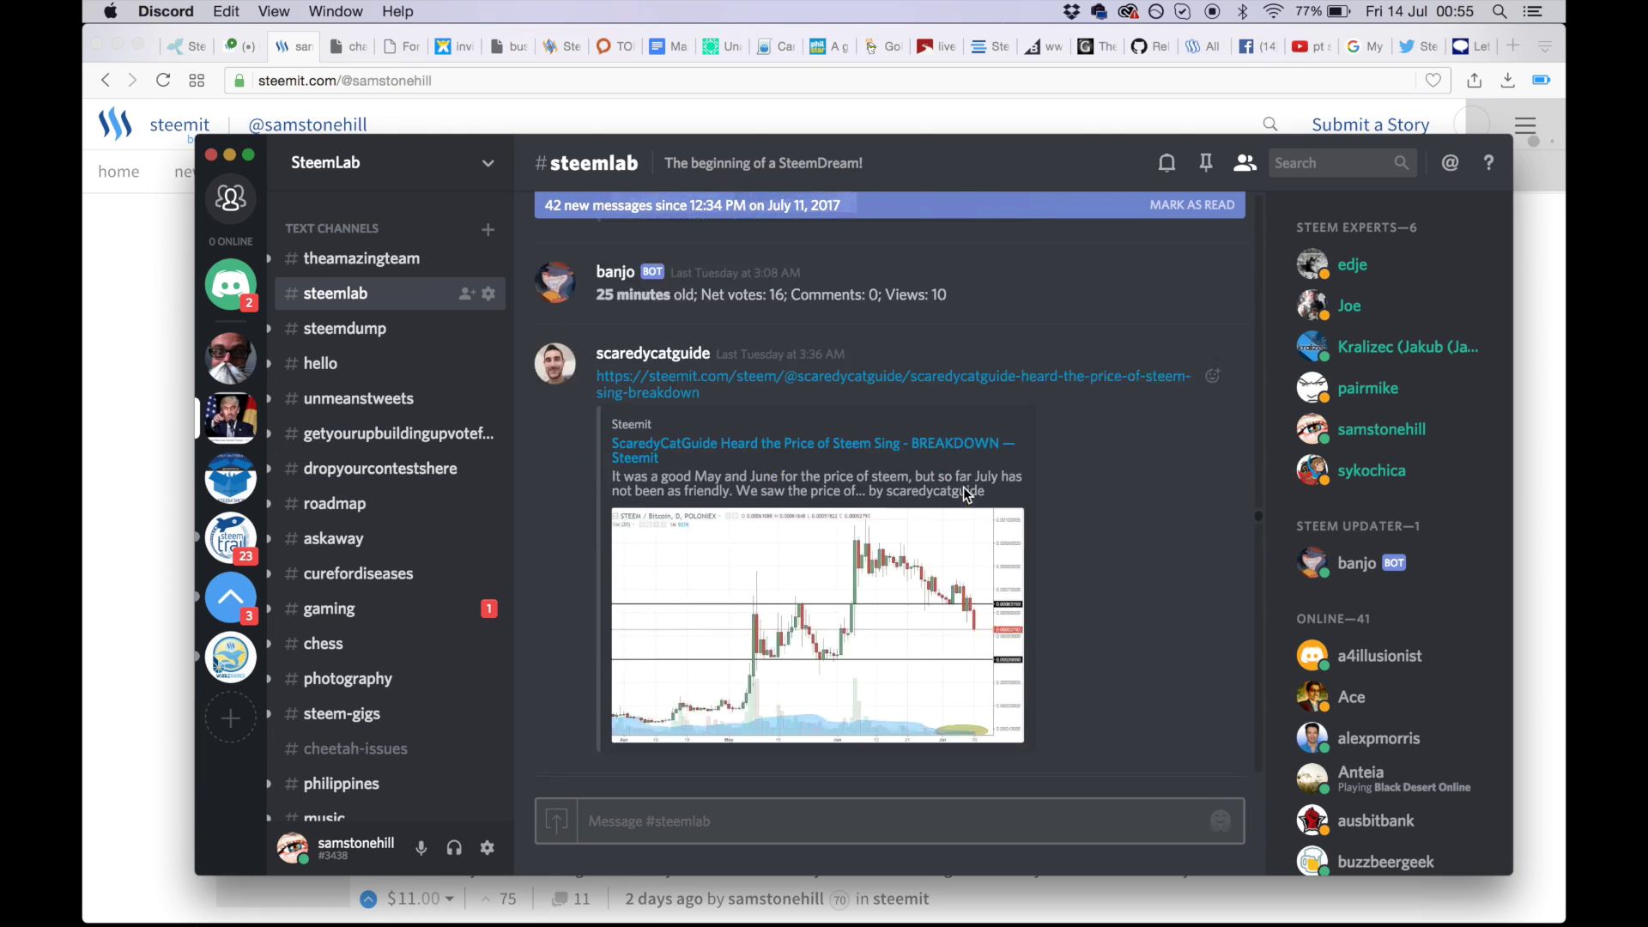
{"action": "scroll", "coordinate": [964, 491], "scroll_direction": "down", "scroll_amount": 15}
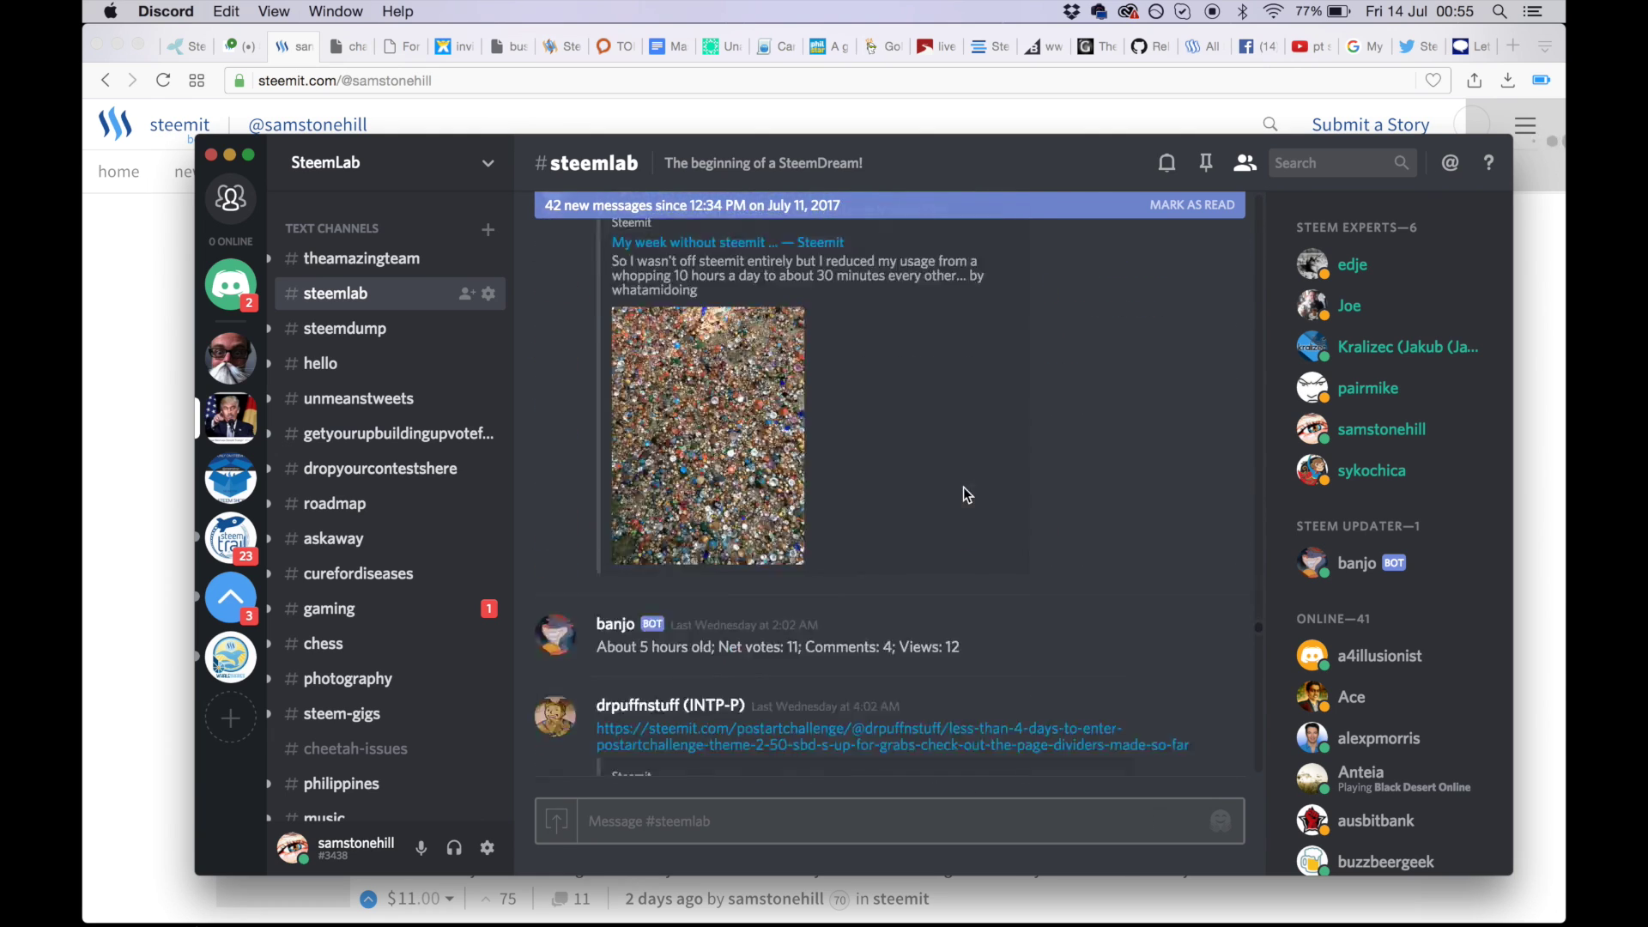
{"action": "scroll", "coordinate": [967, 495], "scroll_direction": "down", "scroll_amount": 10}
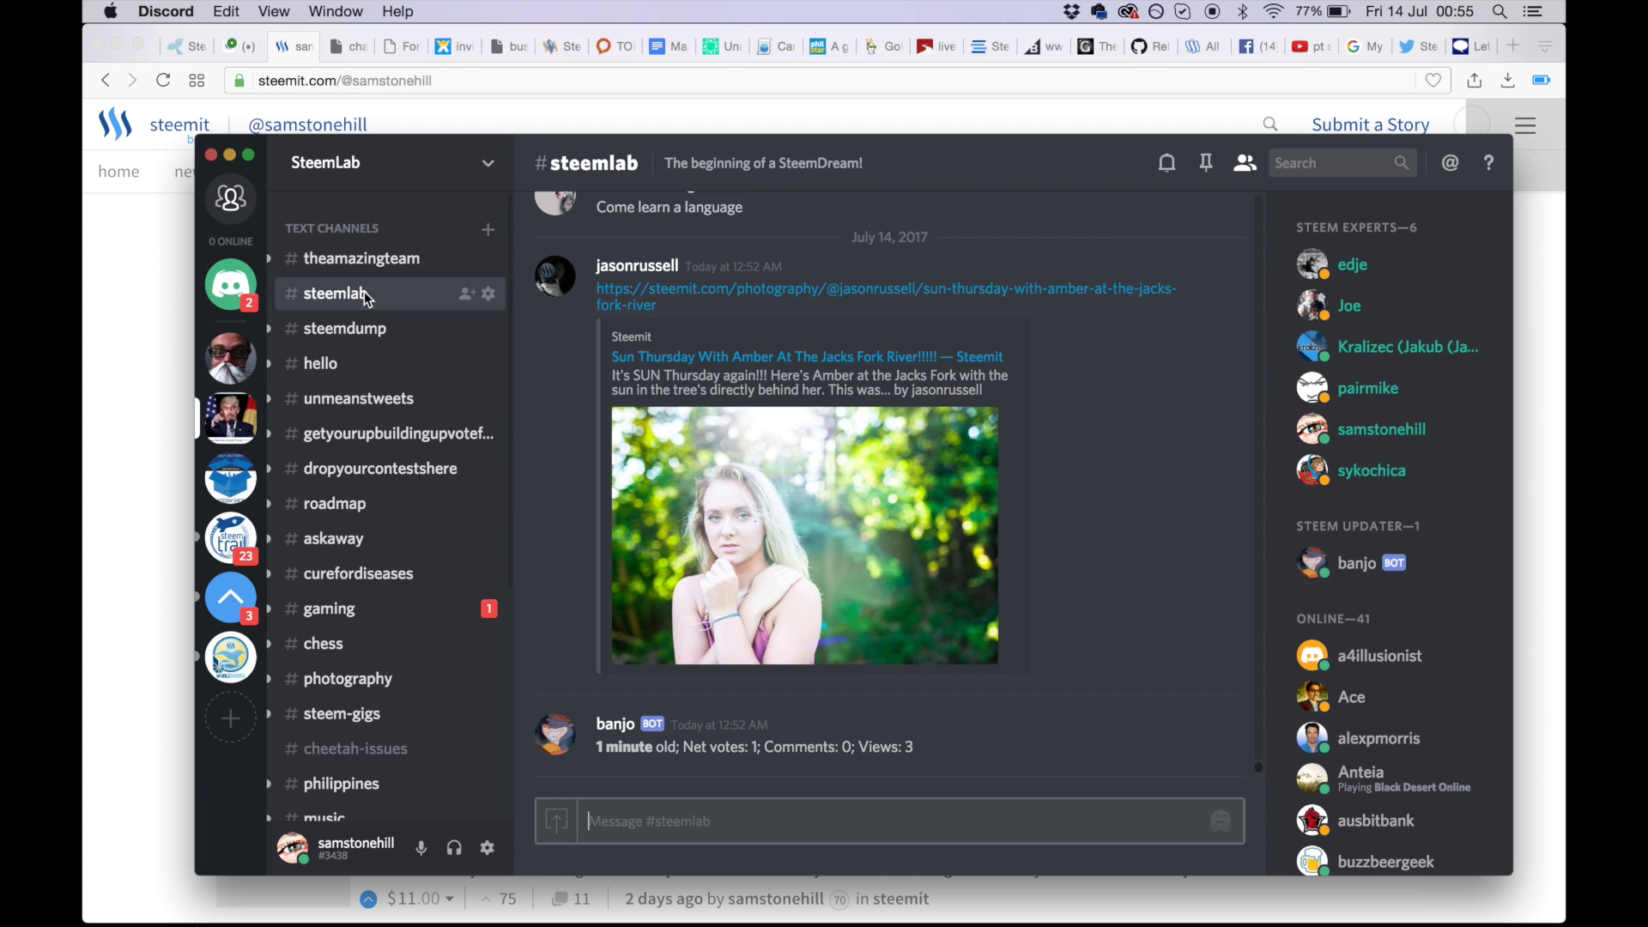
- Switch to the SteemTrail server and review its trail channel list up and down
{"action": "left_click", "coordinate": [249, 542]}
{"action": "scroll", "coordinate": [430, 599], "scroll_direction": "down", "scroll_amount": 3}
{"action": "scroll", "coordinate": [425, 594], "scroll_direction": "up", "scroll_amount": 7}
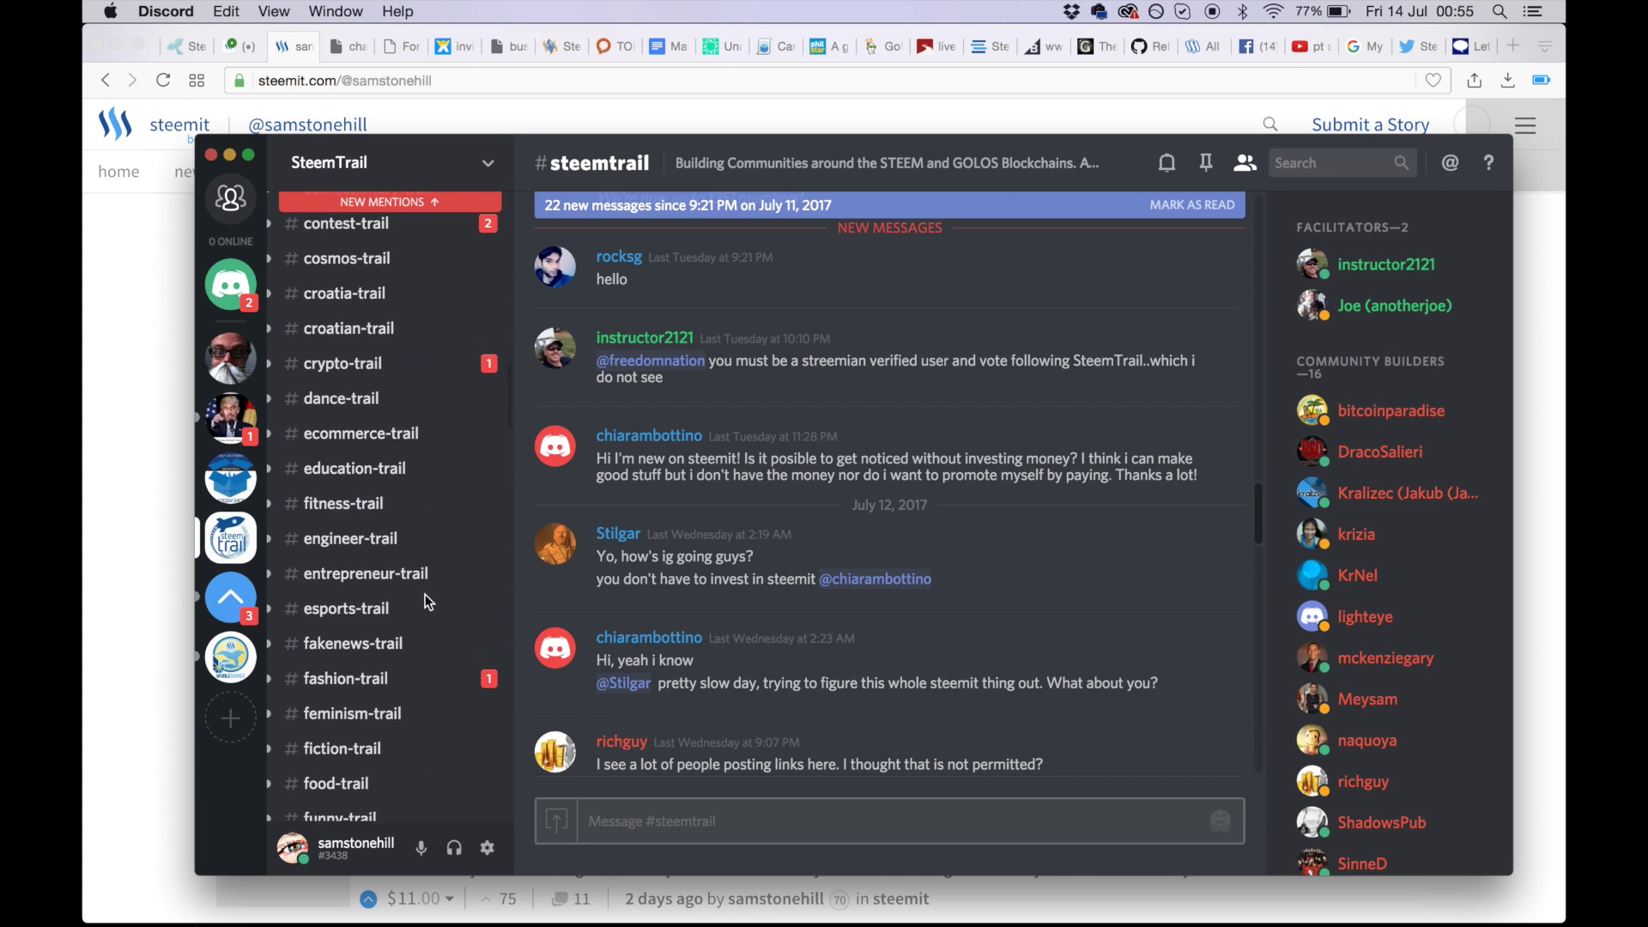
{"action": "scroll", "coordinate": [425, 594], "scroll_direction": "up", "scroll_amount": 15}
{"action": "scroll", "coordinate": [425, 594], "scroll_direction": "down", "scroll_amount": 3}
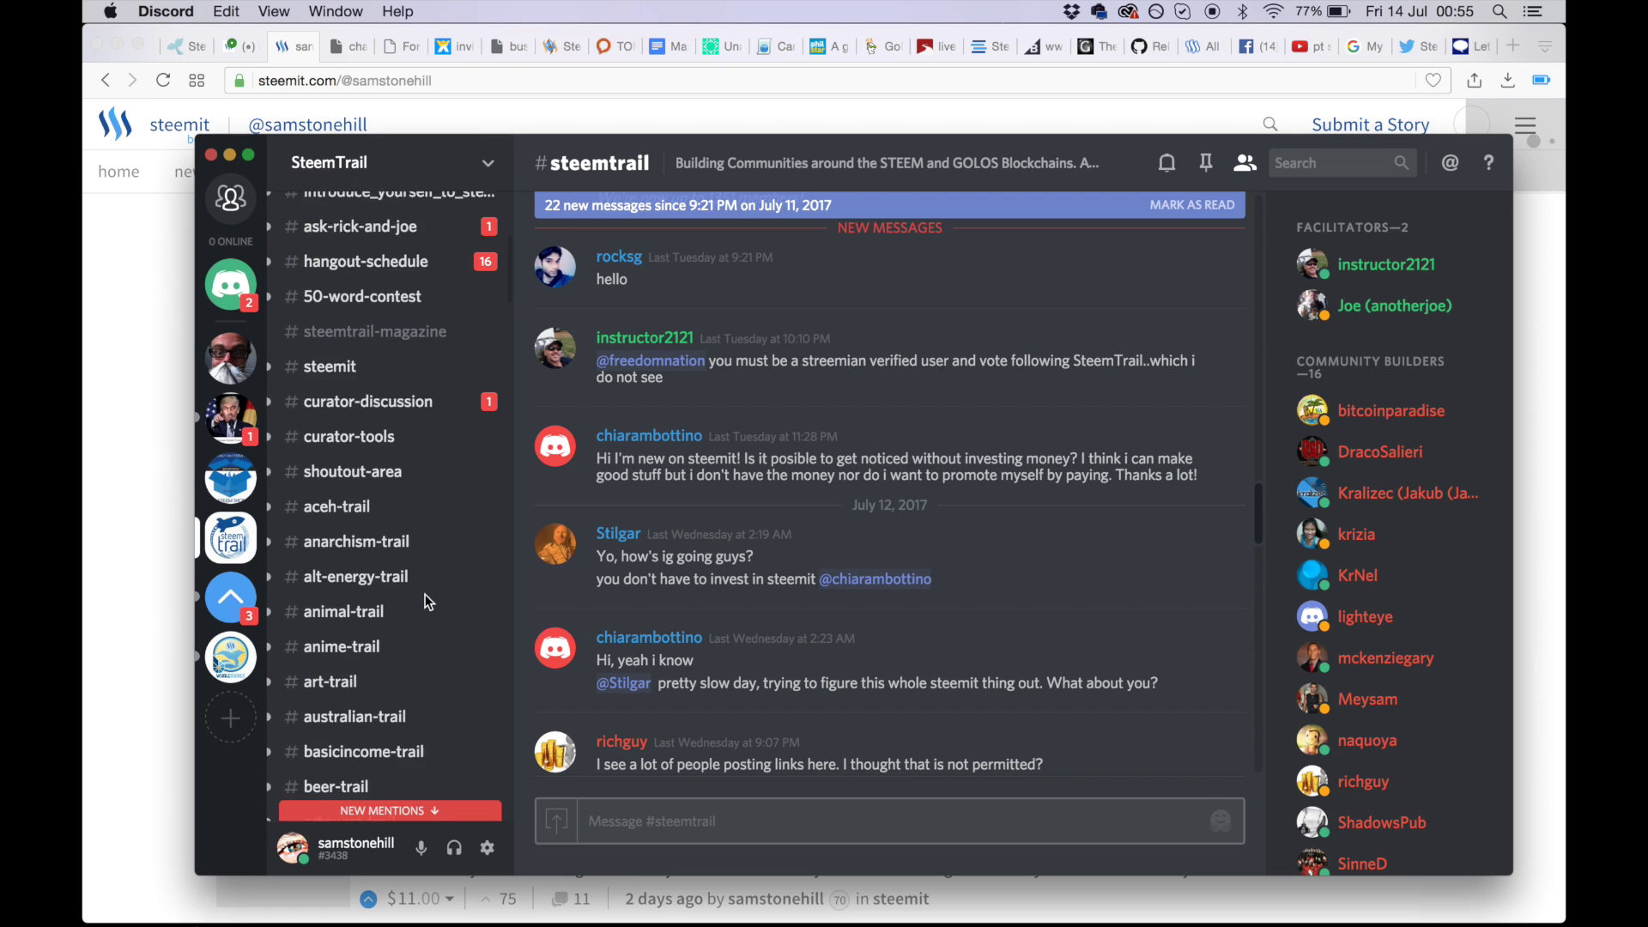
{"action": "scroll", "coordinate": [425, 601], "scroll_direction": "down", "scroll_amount": 1}
{"action": "scroll", "coordinate": [425, 589], "scroll_direction": "down", "scroll_amount": 5}
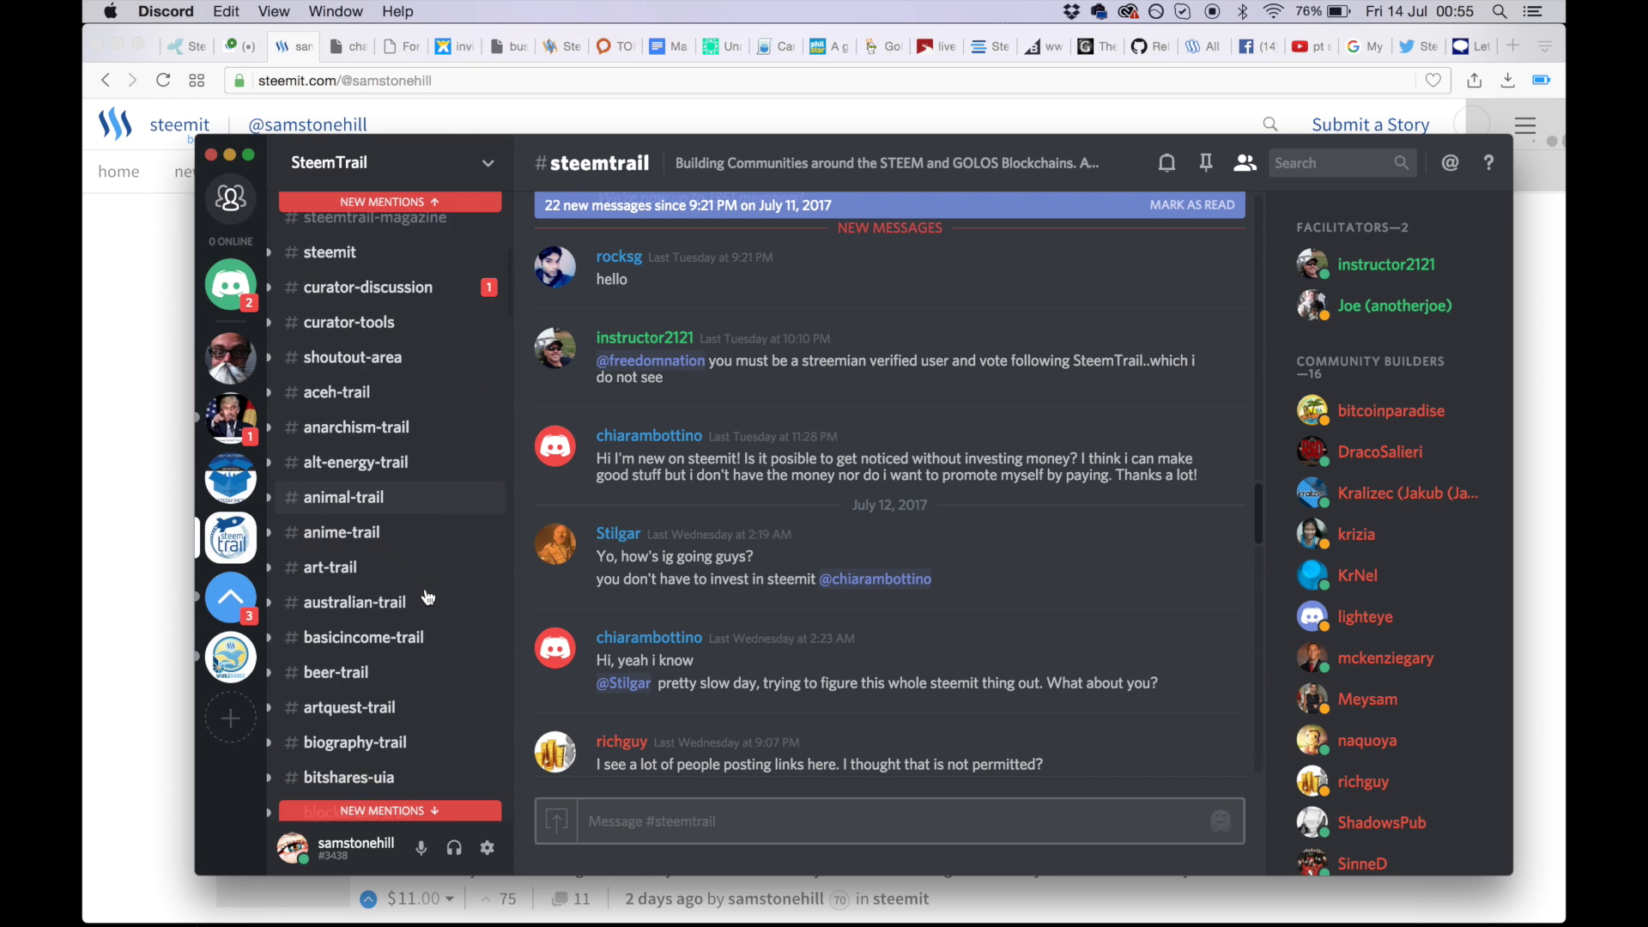
{"action": "scroll", "coordinate": [425, 588], "scroll_direction": "down", "scroll_amount": 3}
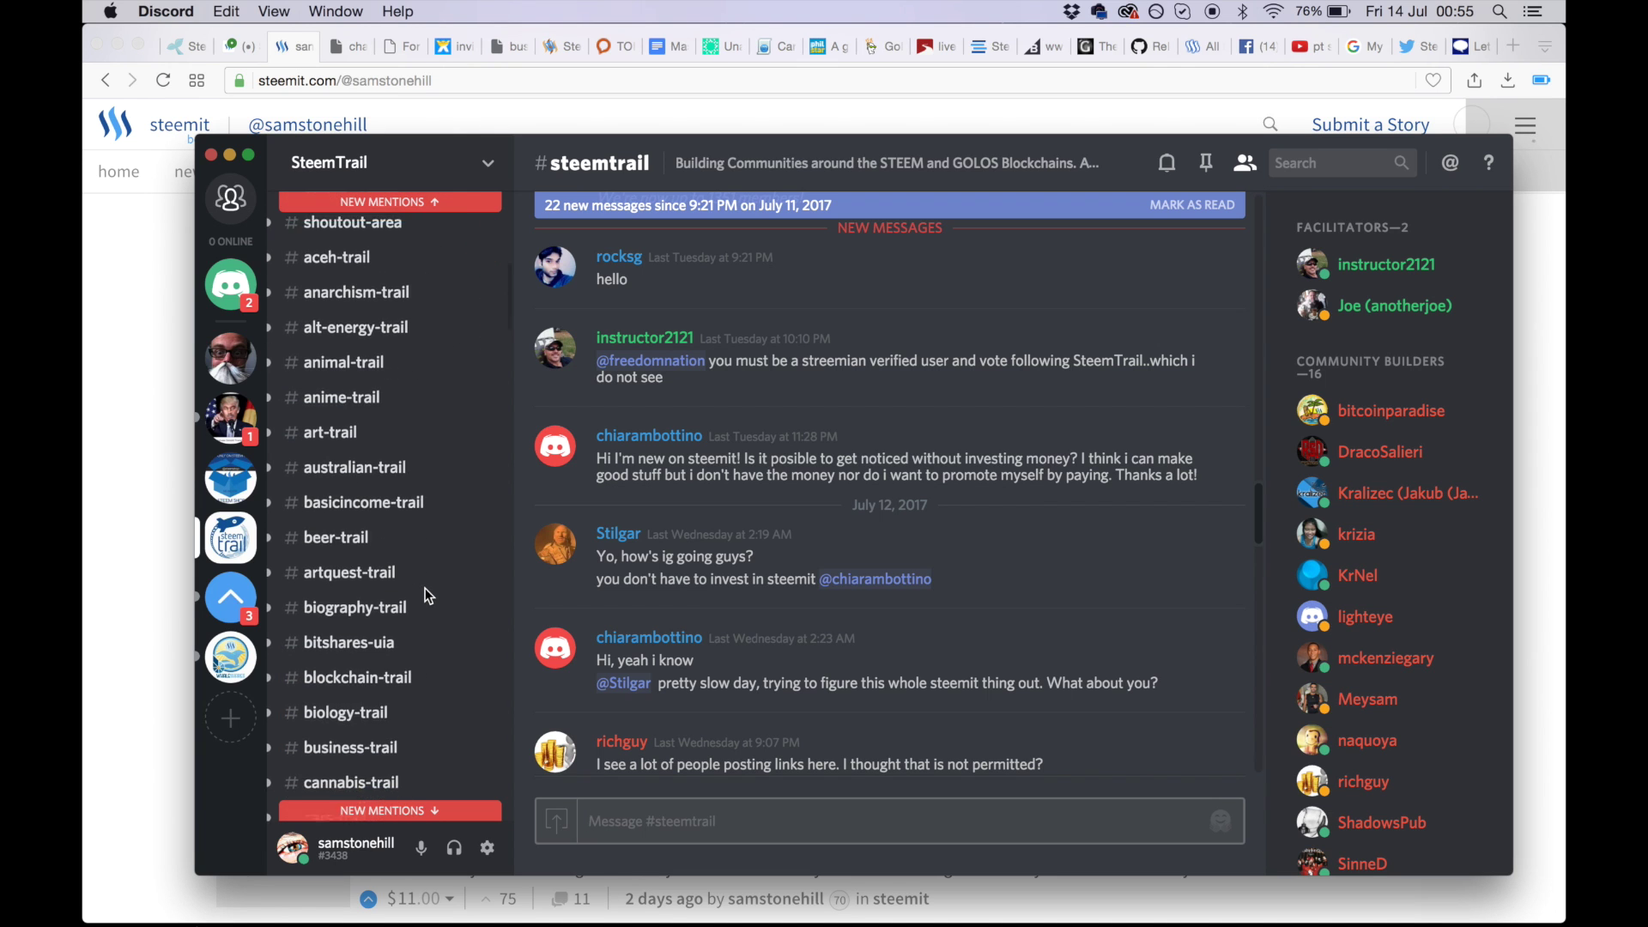
{"action": "scroll", "coordinate": [425, 589], "scroll_direction": "down", "scroll_amount": 13}
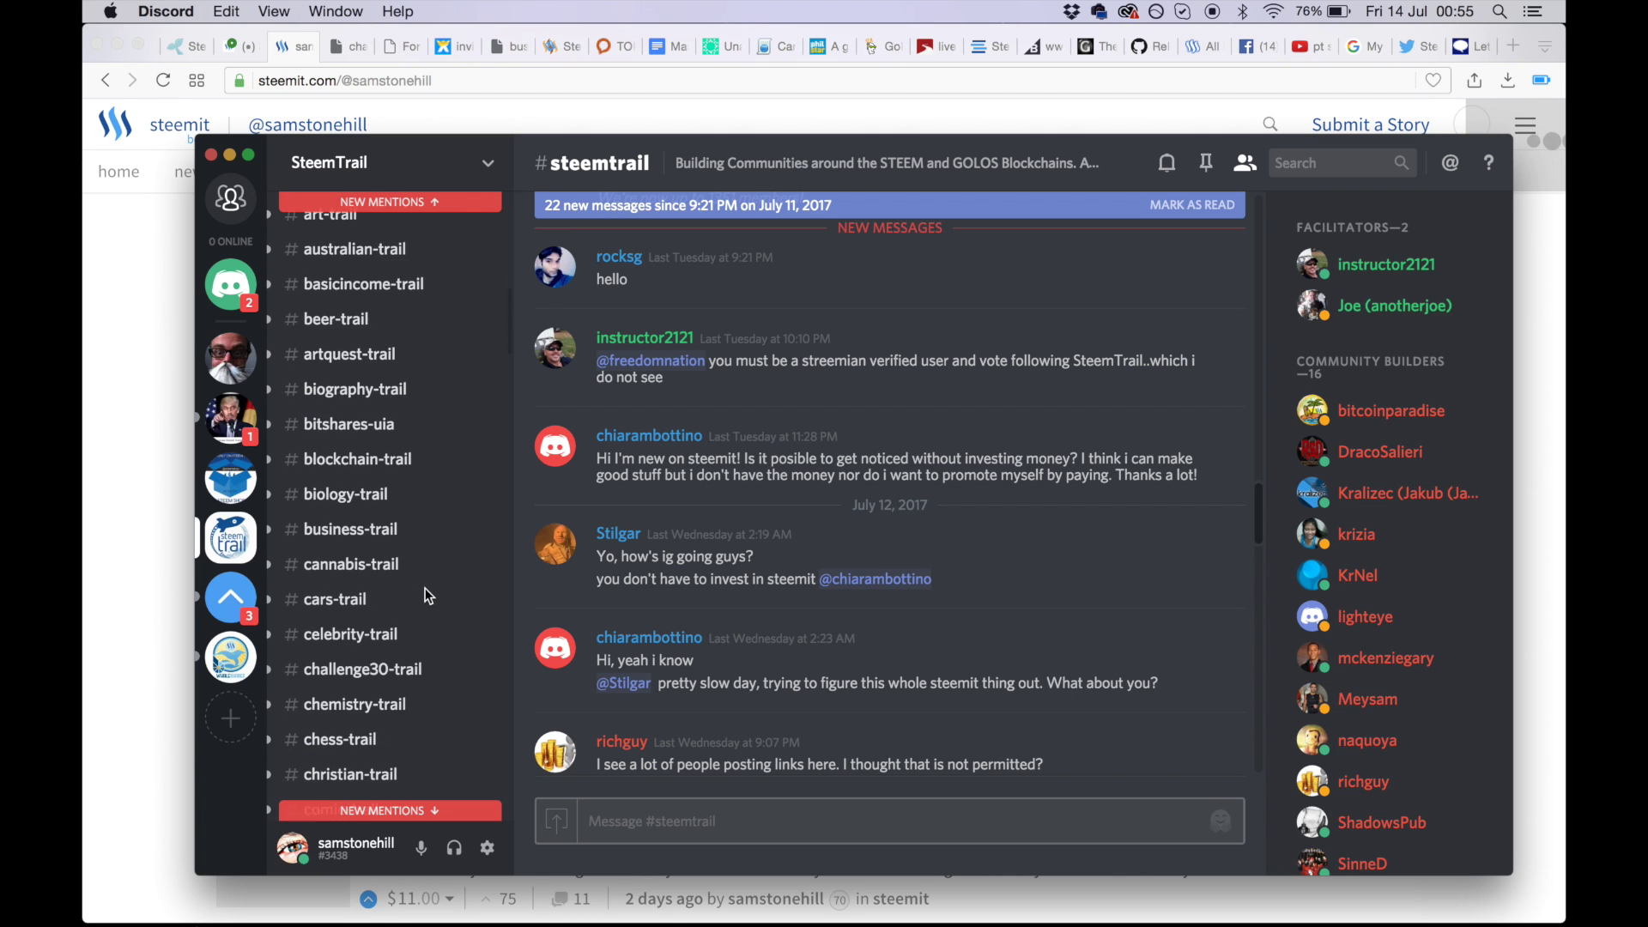
{"action": "scroll", "coordinate": [425, 589], "scroll_direction": "down", "scroll_amount": 14}
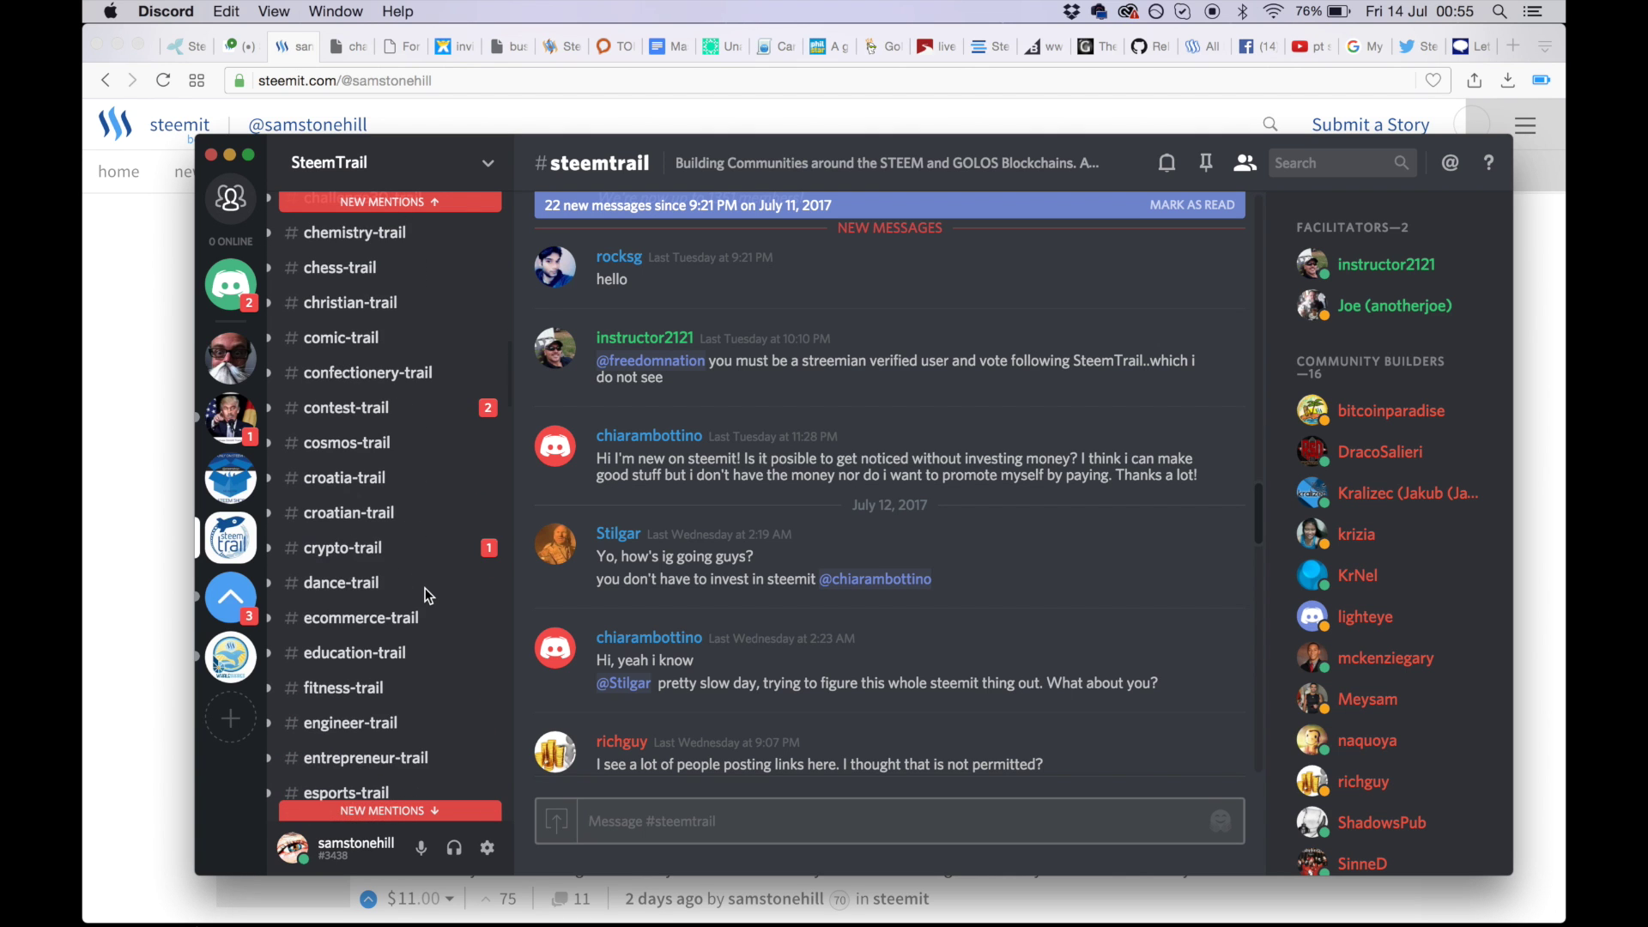
{"action": "scroll", "coordinate": [425, 588], "scroll_direction": "down", "scroll_amount": 11}
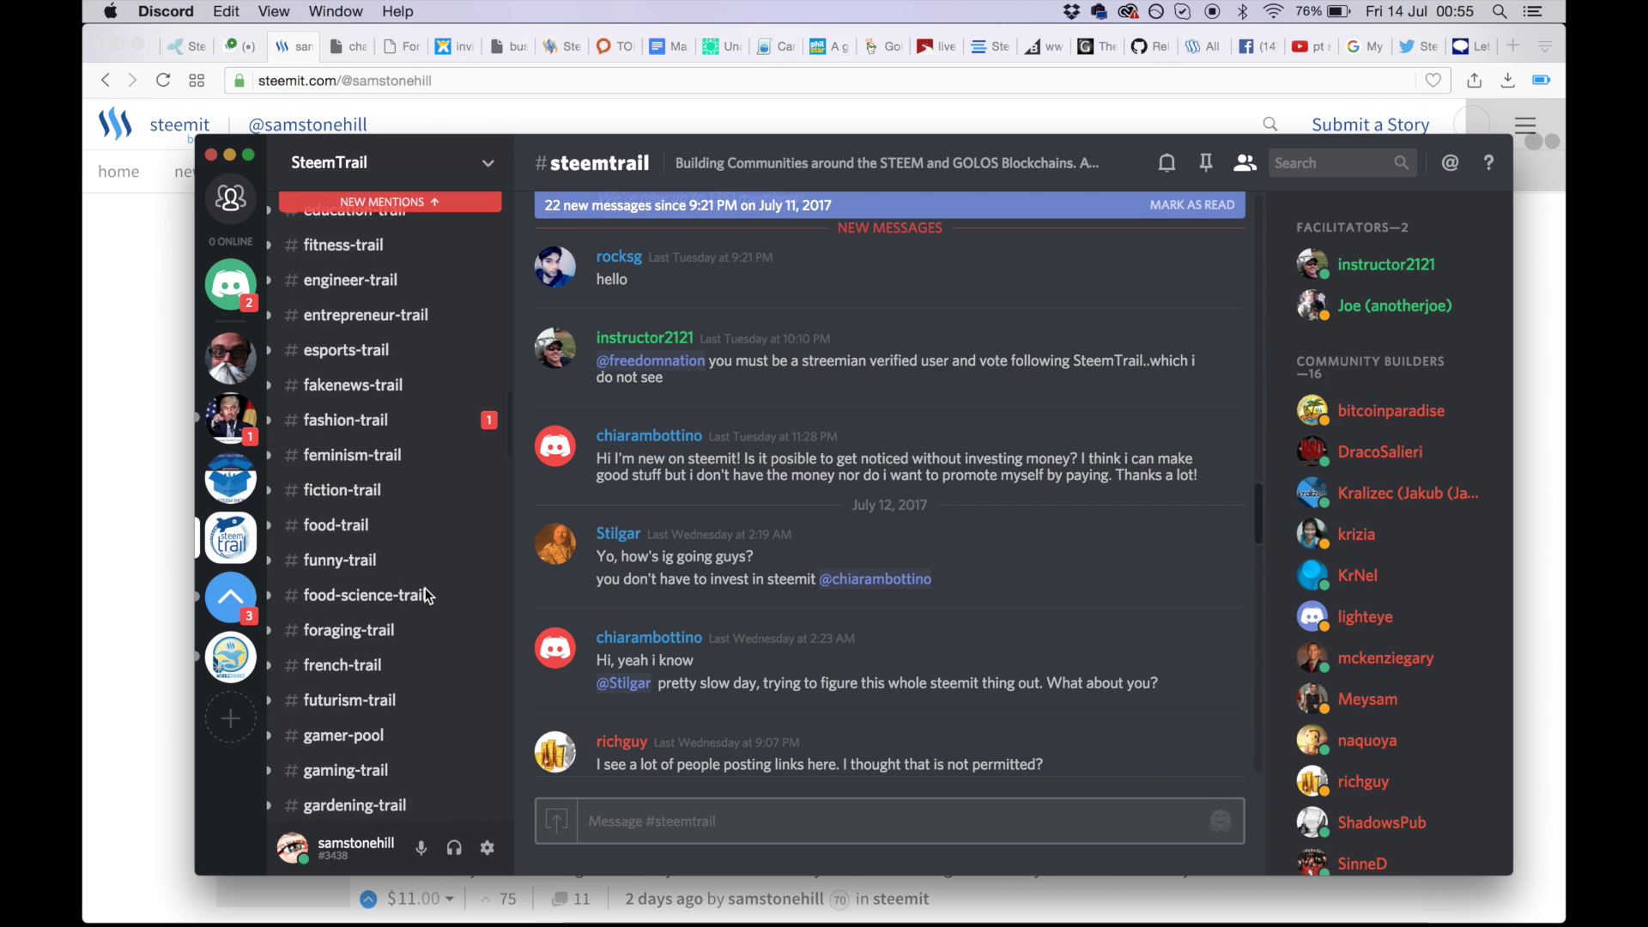
{"action": "scroll", "coordinate": [425, 589], "scroll_direction": "down", "scroll_amount": 4}
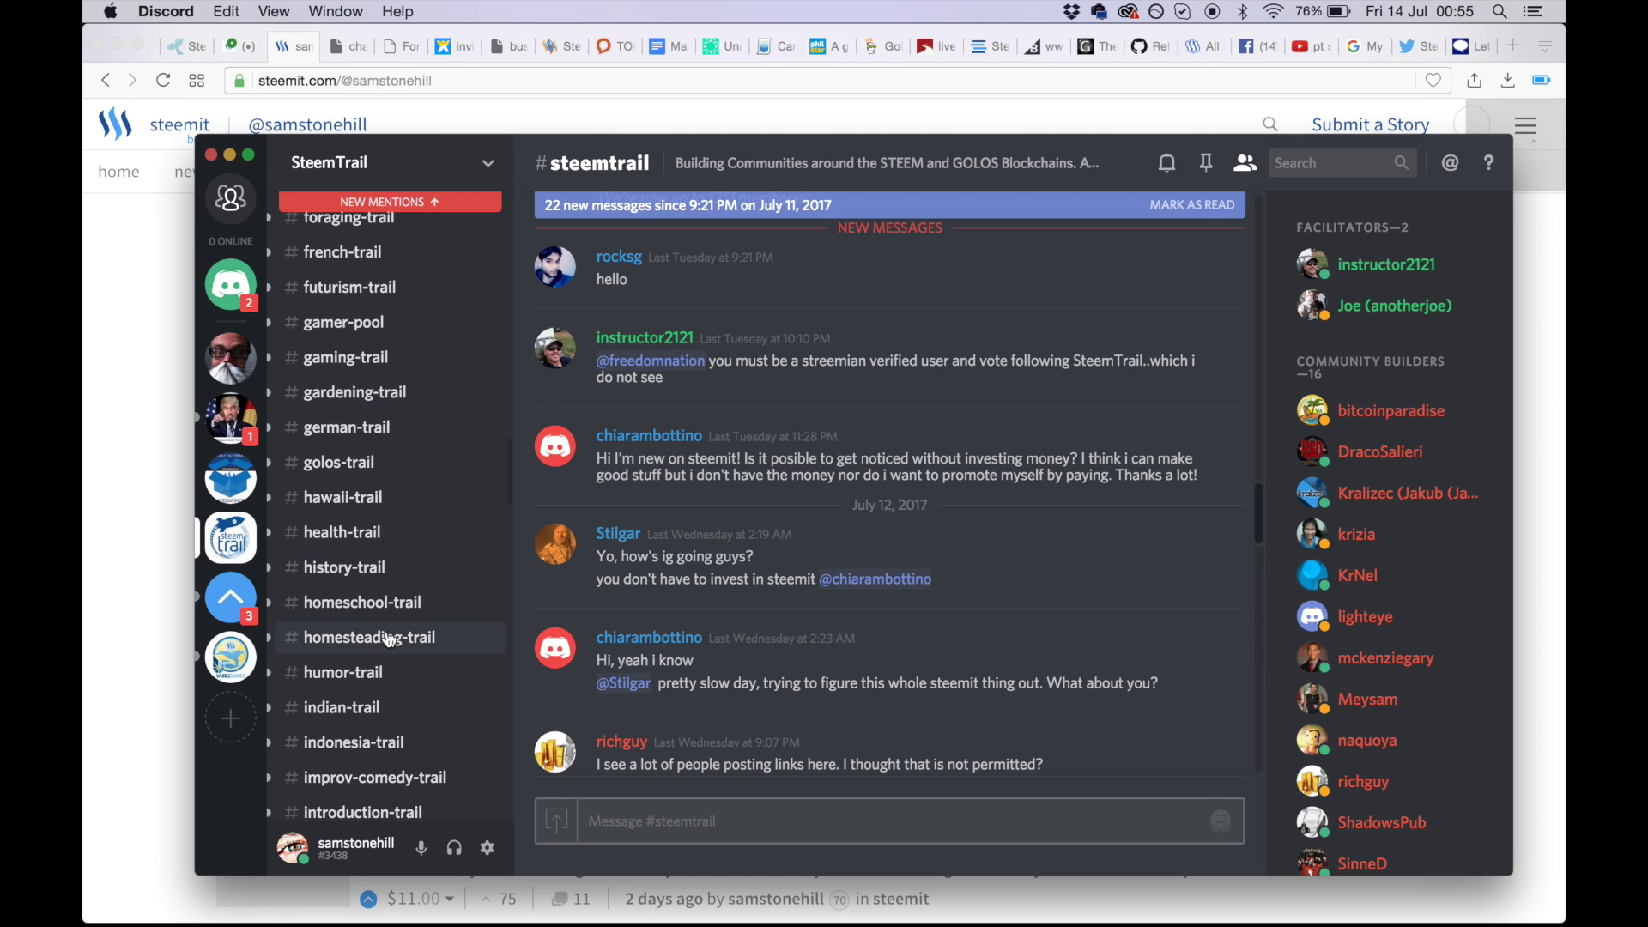
{"action": "scroll", "coordinate": [386, 635], "scroll_direction": "down", "scroll_amount": 4}
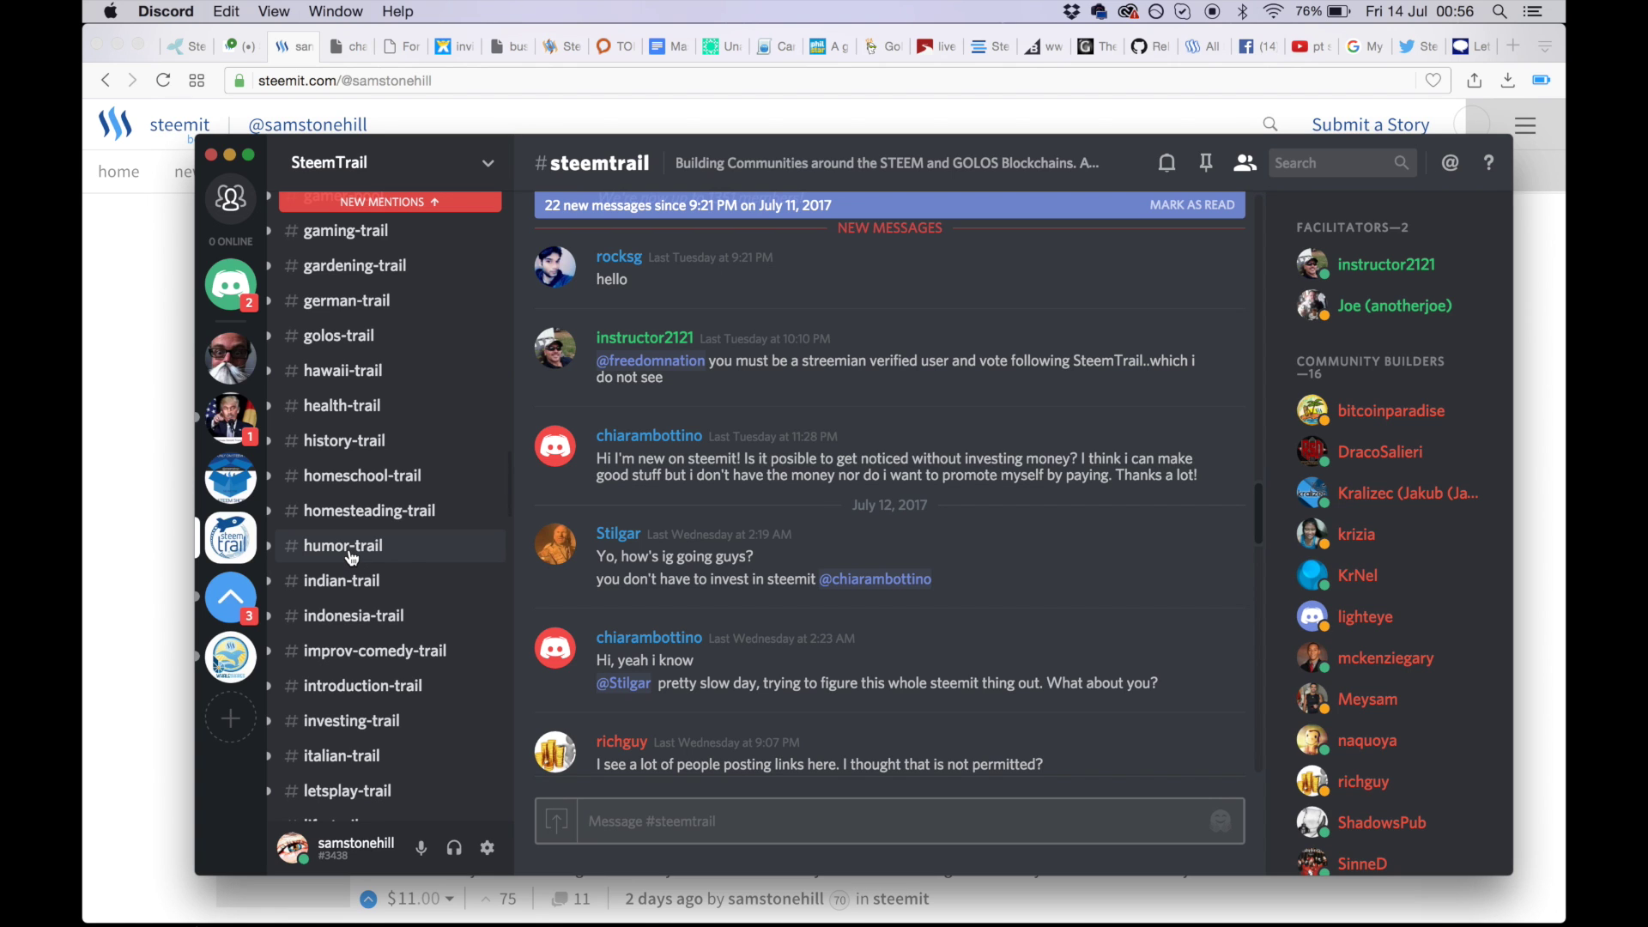
{"action": "scroll", "coordinate": [425, 498], "scroll_direction": "up", "scroll_amount": 10}
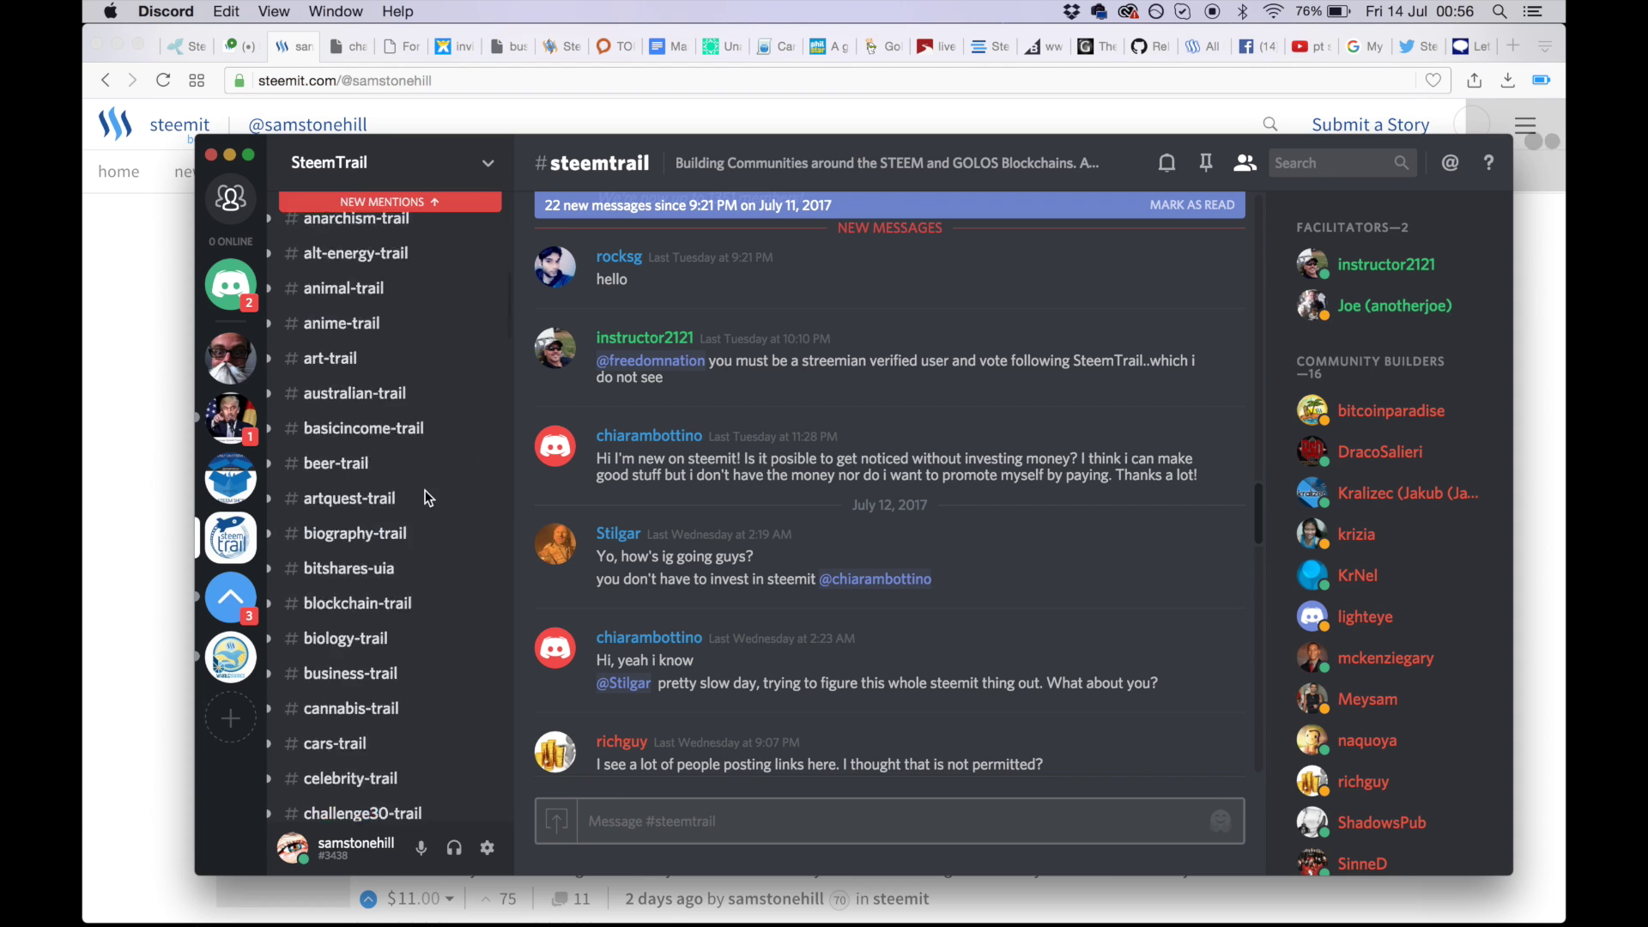
{"action": "scroll", "coordinate": [425, 493], "scroll_direction": "up", "scroll_amount": 5}
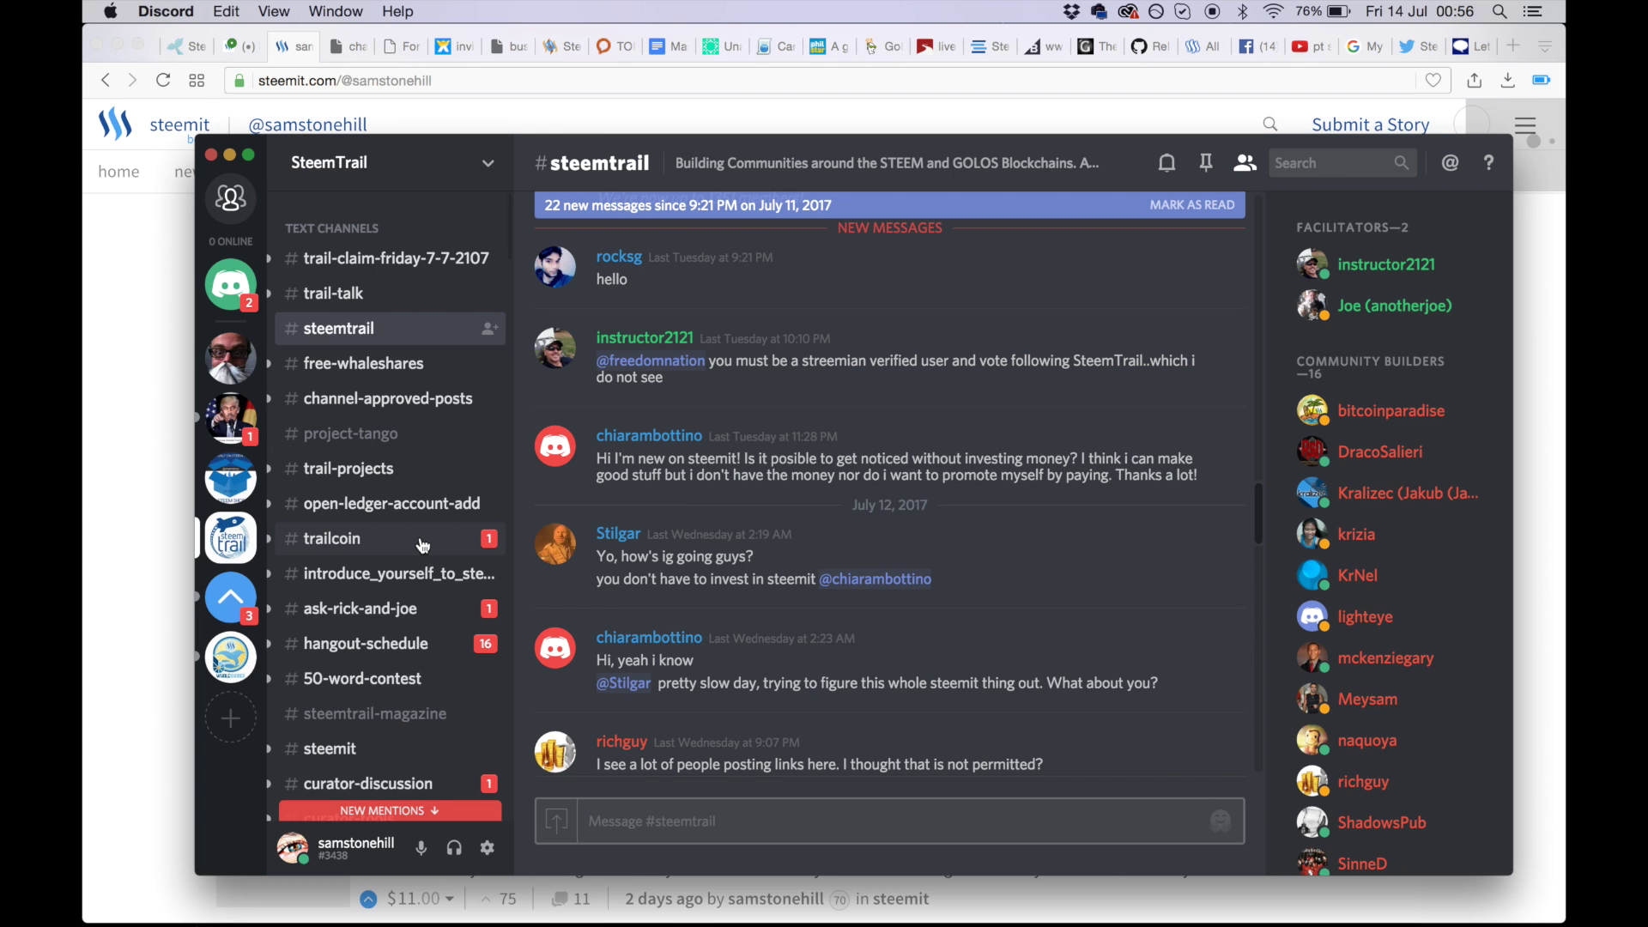
{"action": "scroll", "coordinate": [423, 544], "scroll_direction": "down", "scroll_amount": 2}
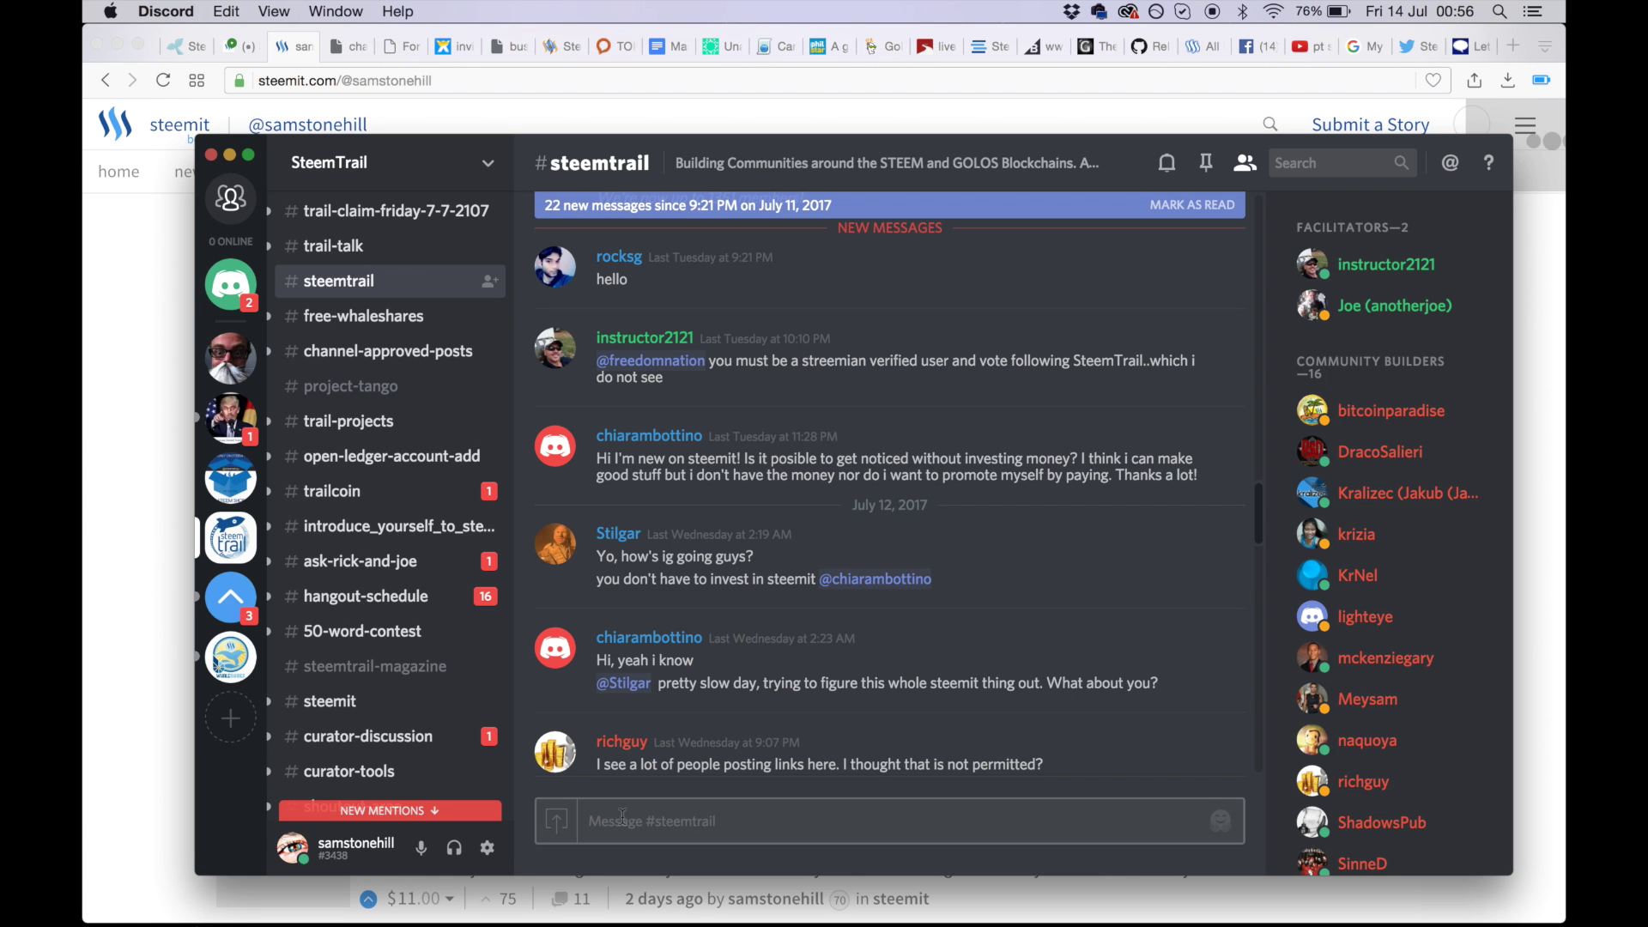
{"action": "scroll", "coordinate": [404, 466], "scroll_direction": "down", "scroll_amount": 5}
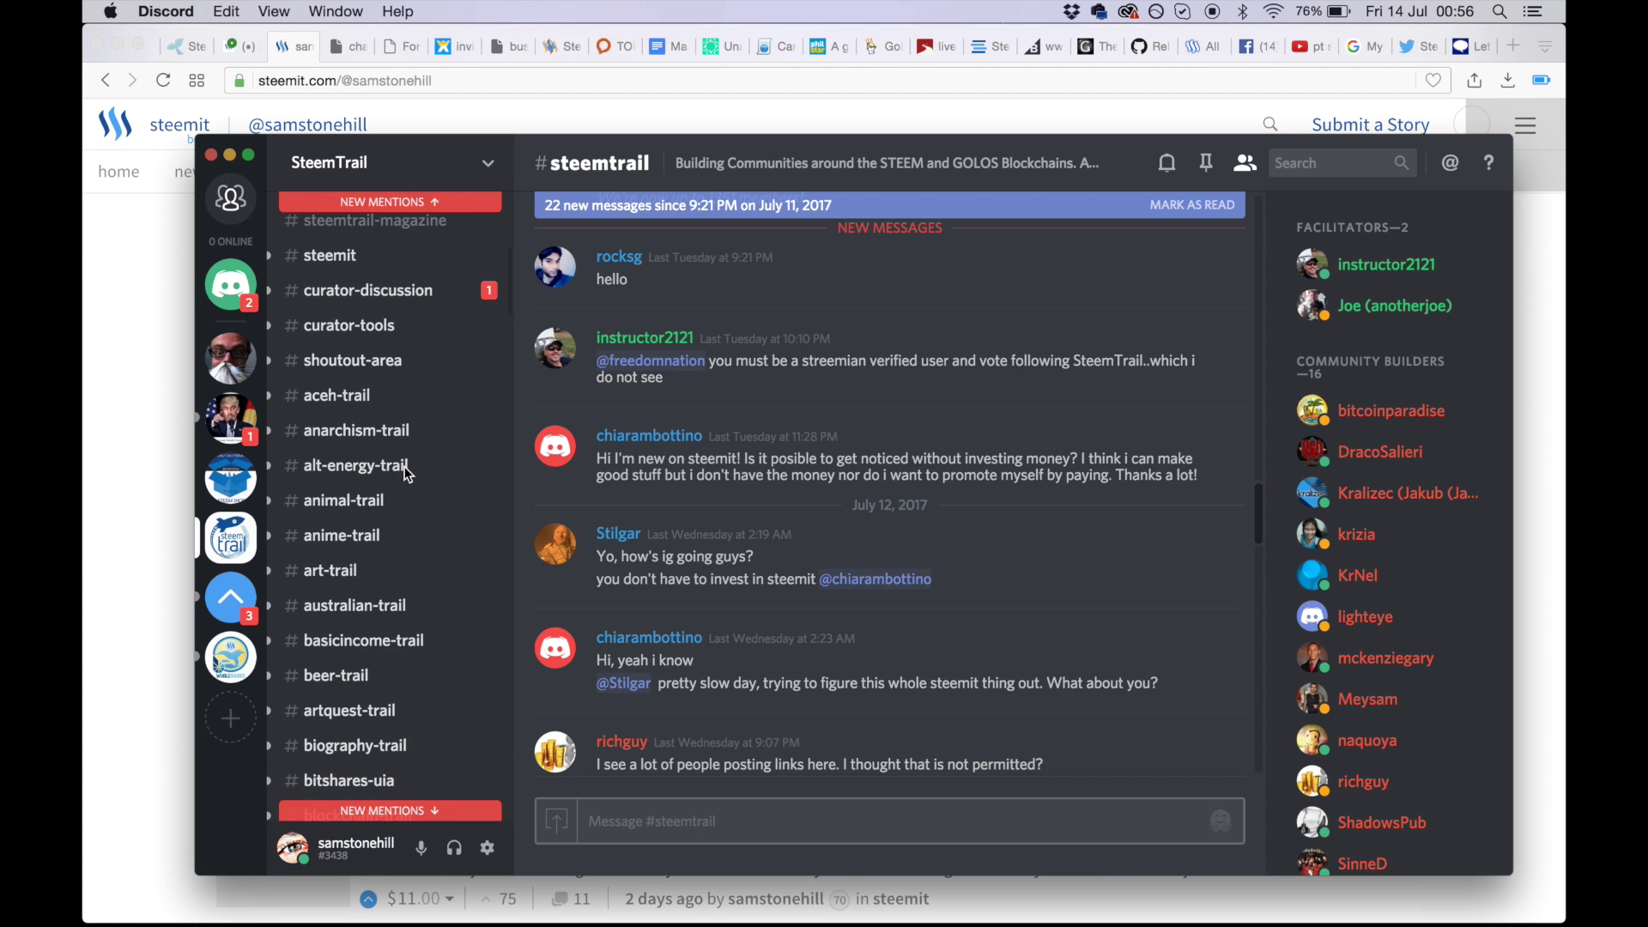
{"action": "scroll", "coordinate": [405, 466], "scroll_direction": "down", "scroll_amount": 5}
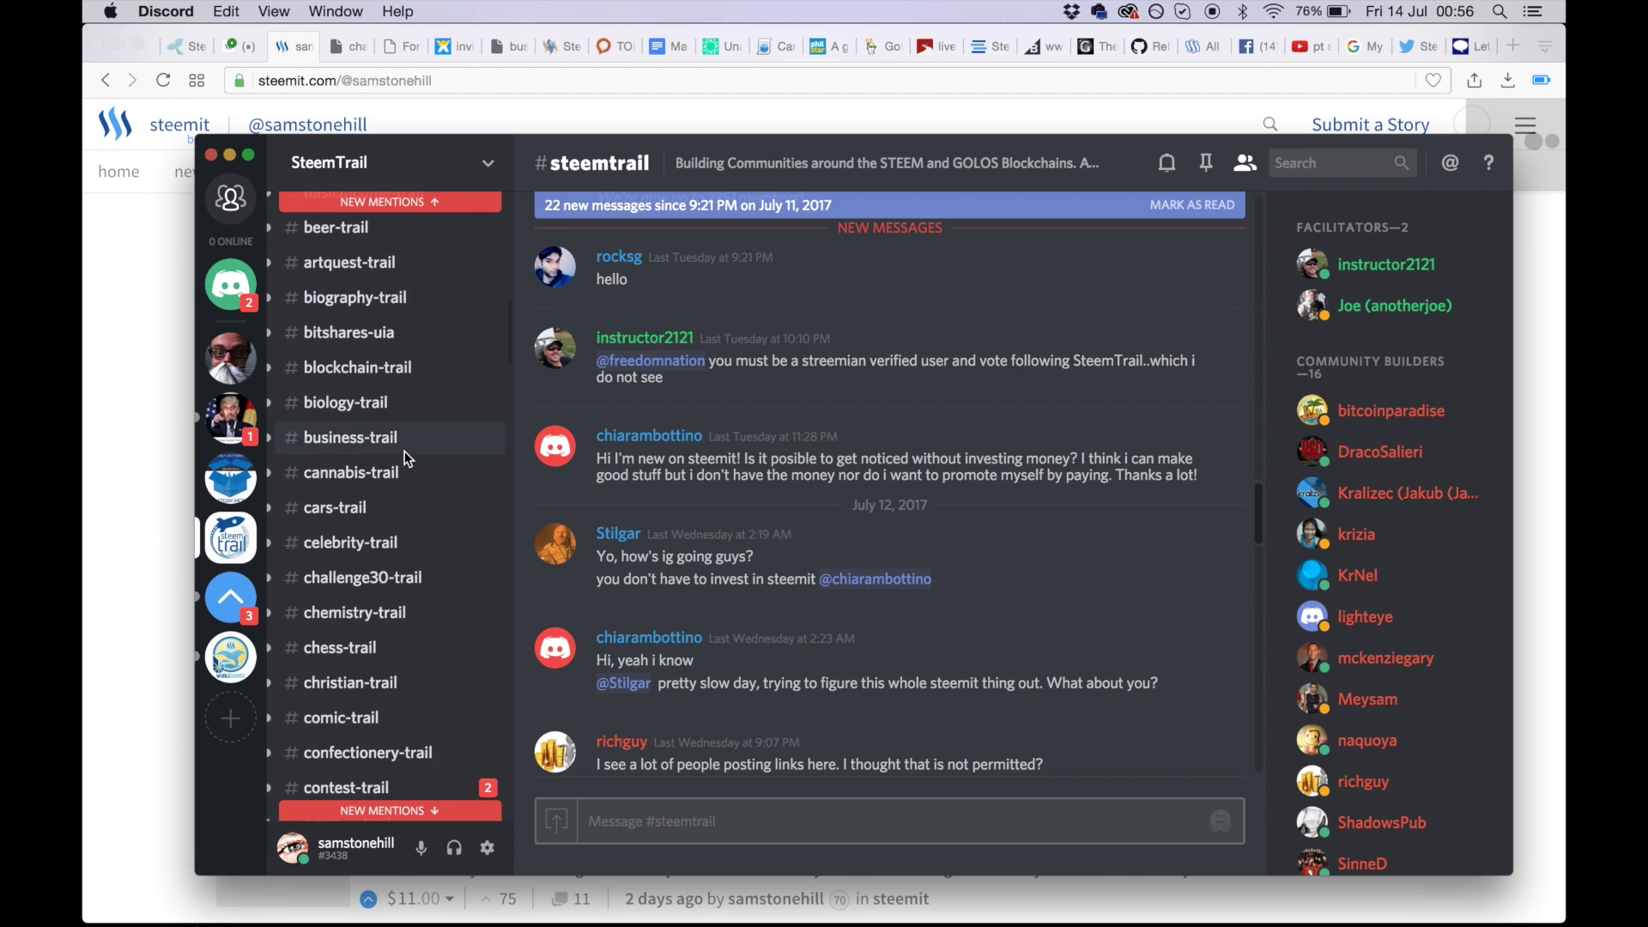
{"action": "scroll", "coordinate": [405, 455], "scroll_direction": "down", "scroll_amount": 7}
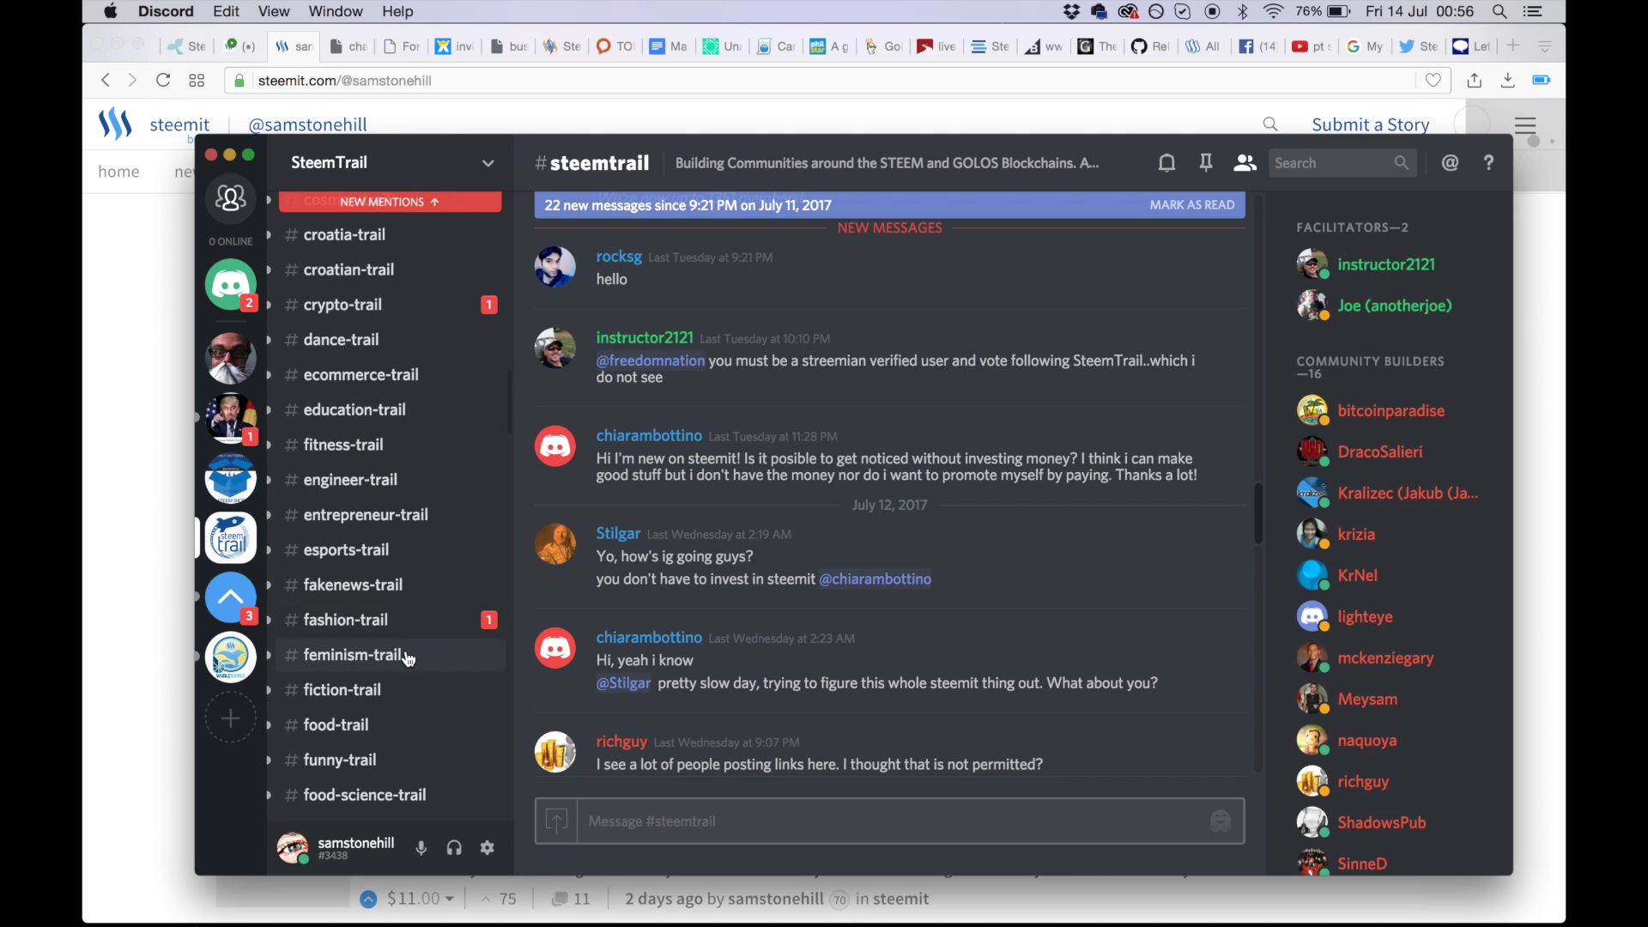
{"action": "scroll", "coordinate": [405, 650], "scroll_direction": "down", "scroll_amount": 3}
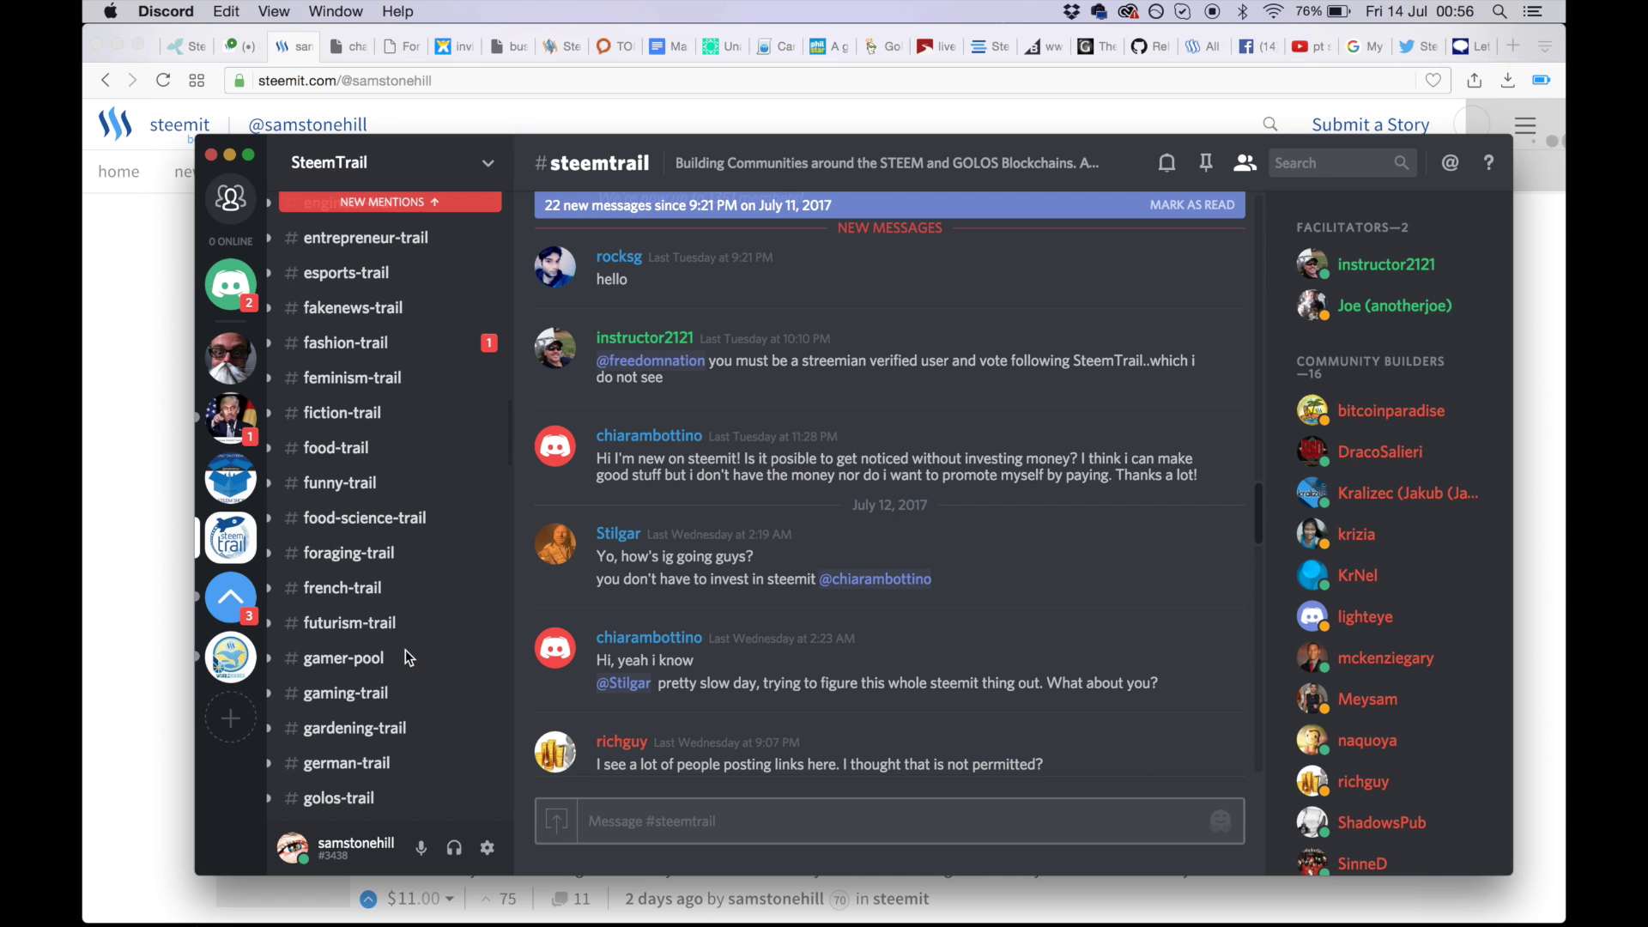
{"action": "scroll", "coordinate": [405, 651], "scroll_direction": "down", "scroll_amount": 20}
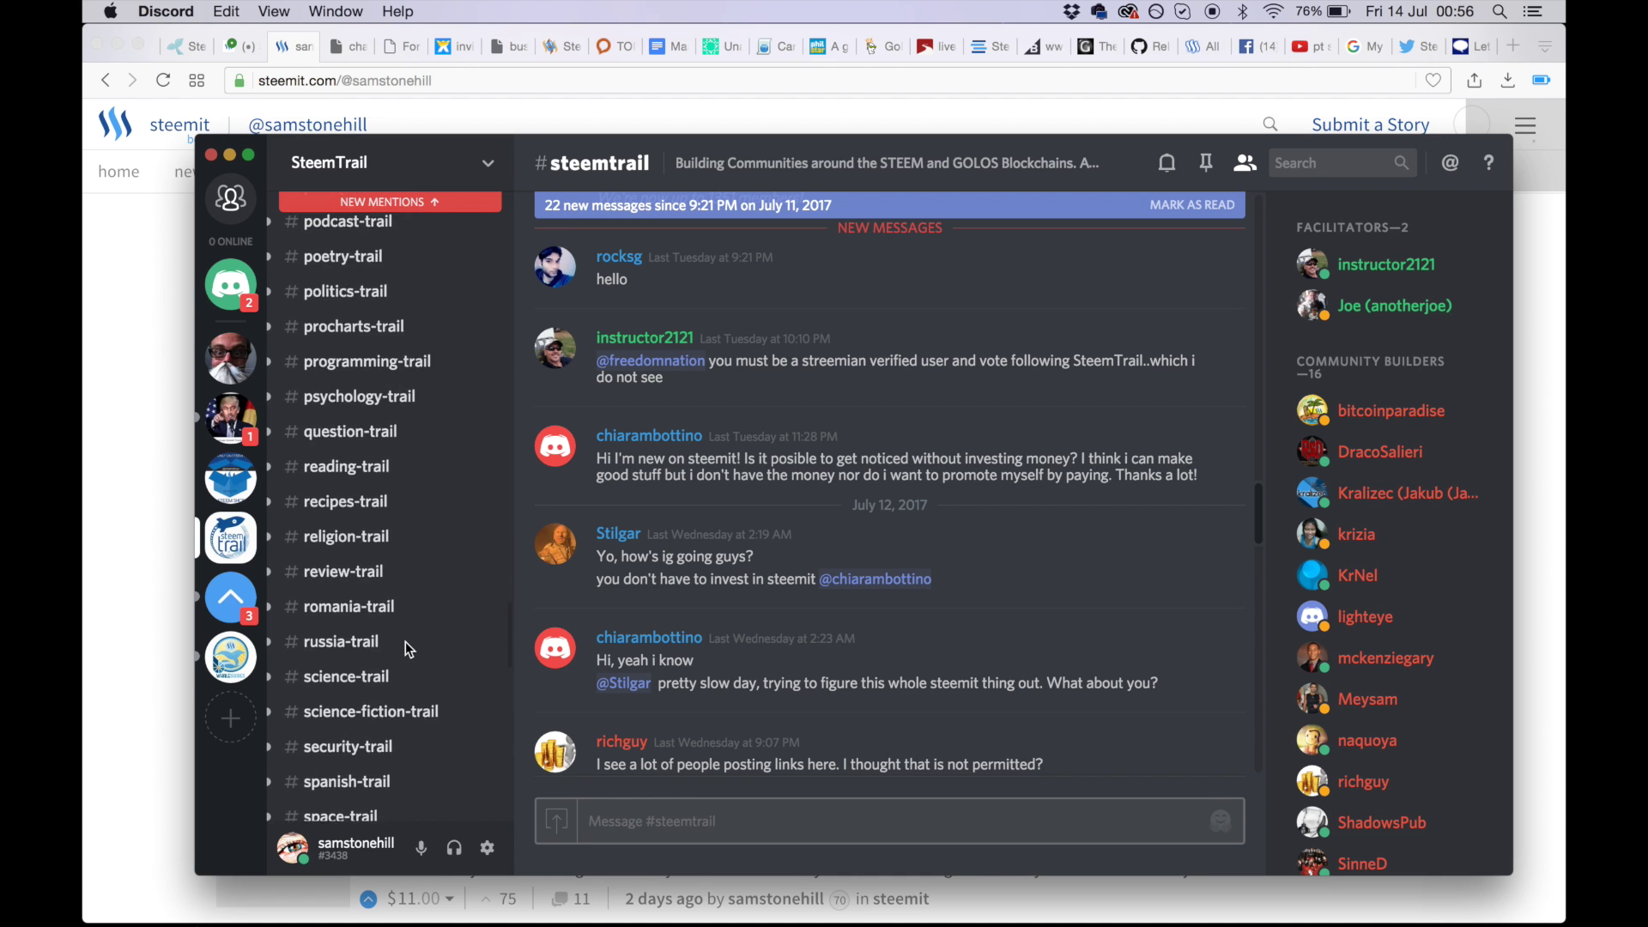
{"action": "scroll", "coordinate": [405, 641], "scroll_direction": "down", "scroll_amount": 6}
{"action": "scroll", "coordinate": [405, 641], "scroll_direction": "up", "scroll_amount": 2}
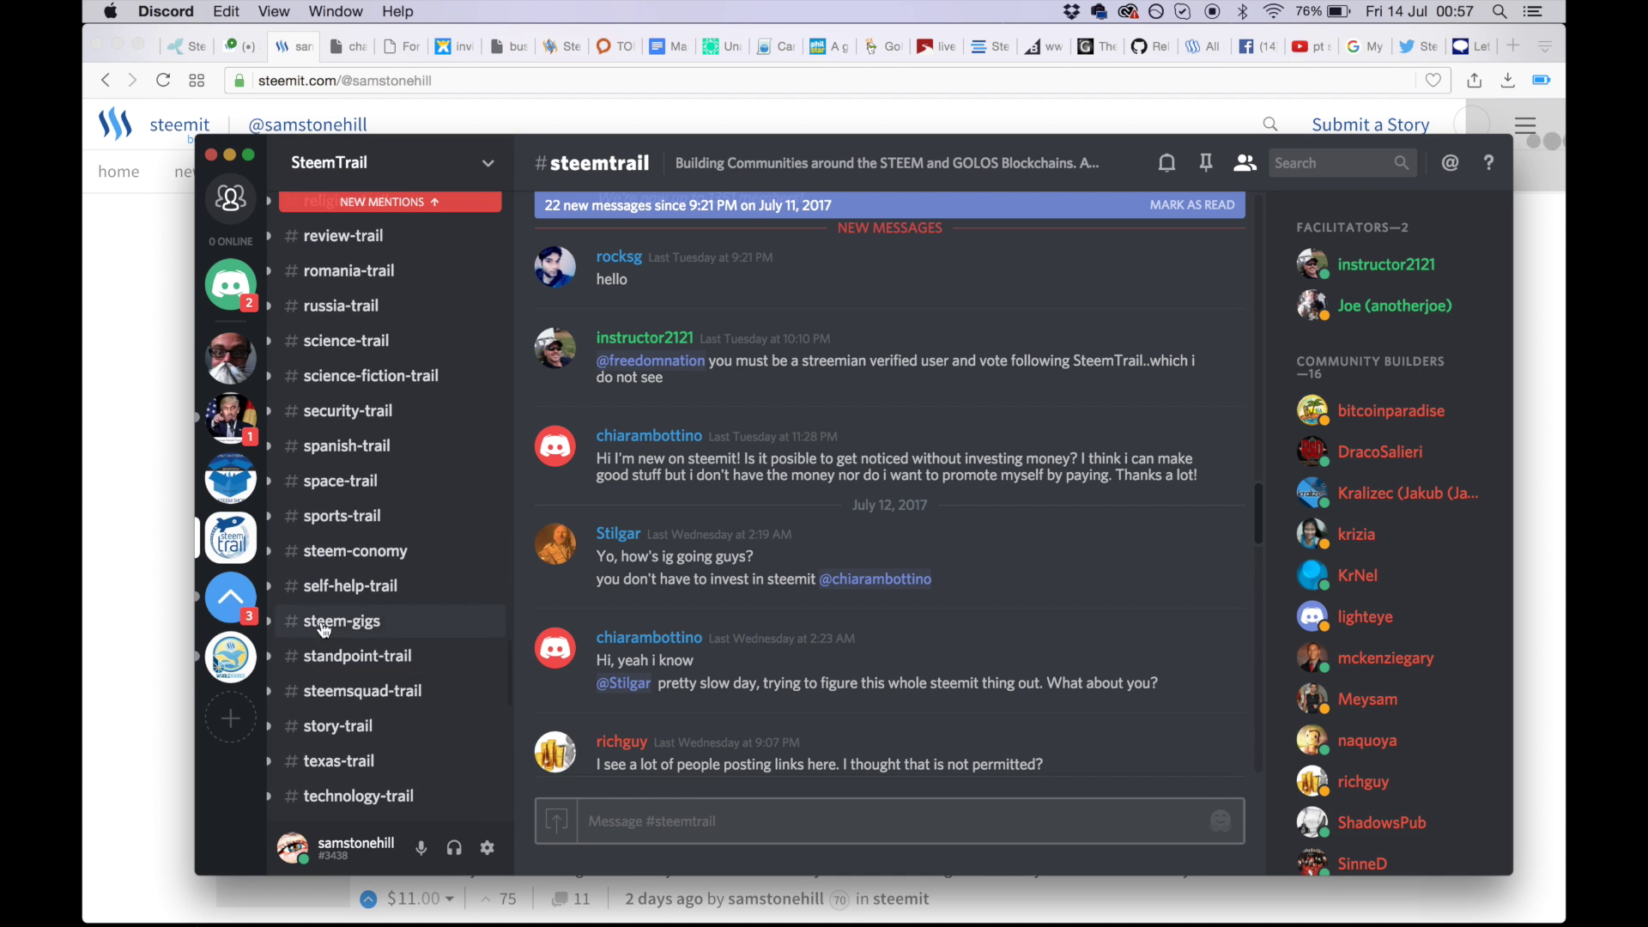
{"action": "scroll", "coordinate": [376, 687], "scroll_direction": "down", "scroll_amount": 2}
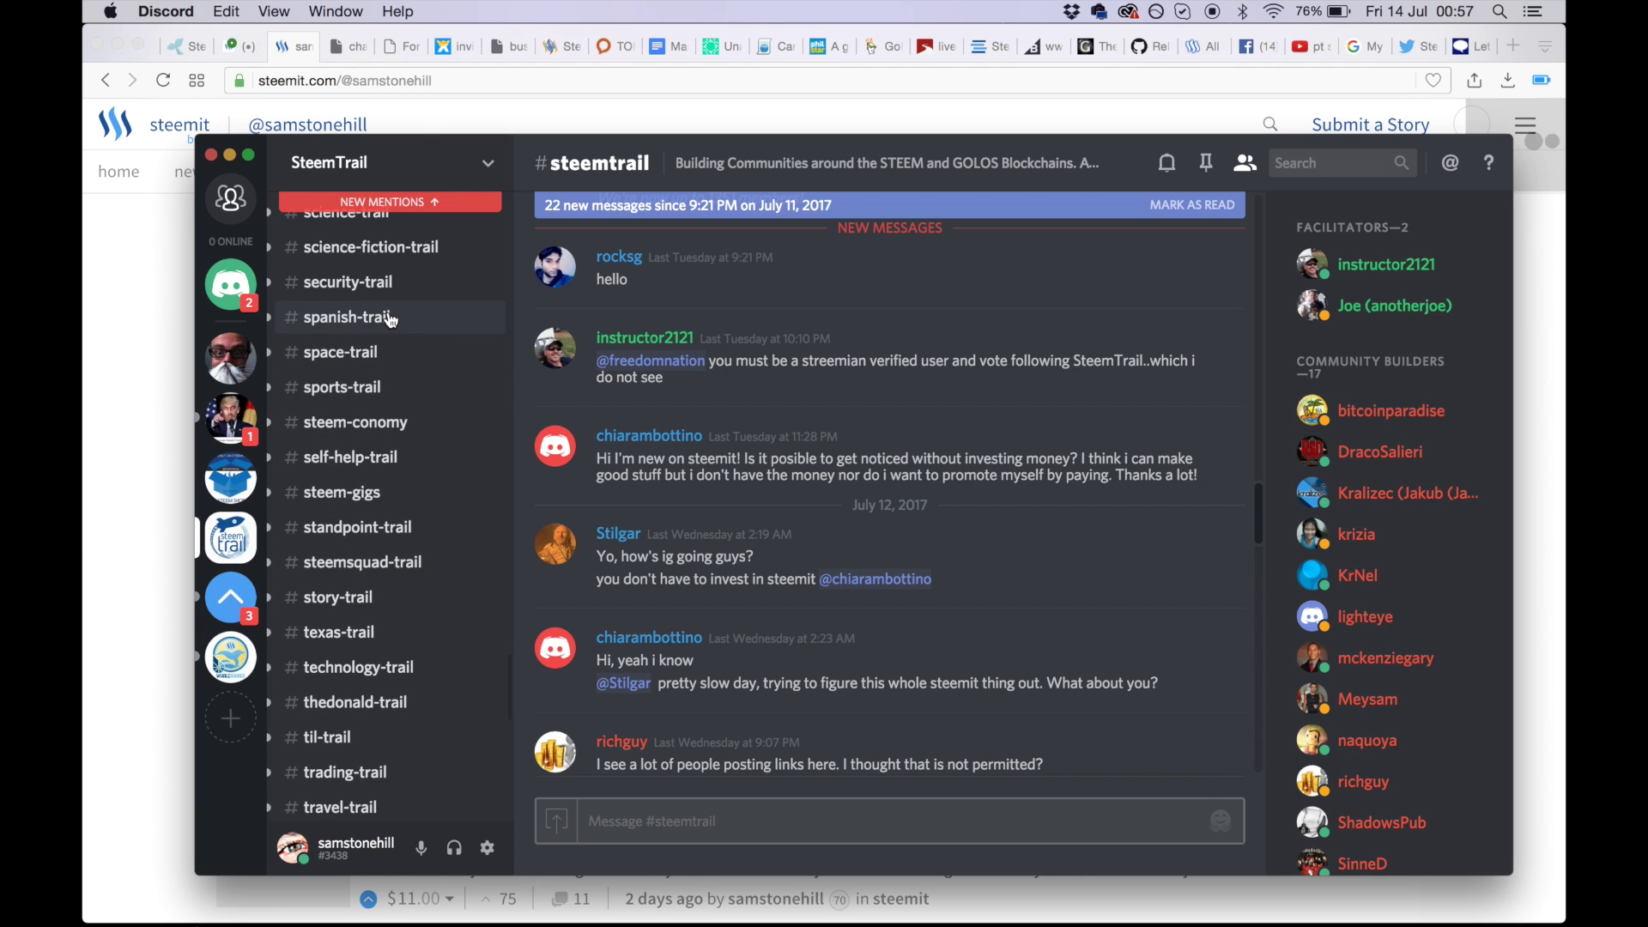
{"action": "scroll", "coordinate": [388, 314], "scroll_direction": "up", "scroll_amount": 3}
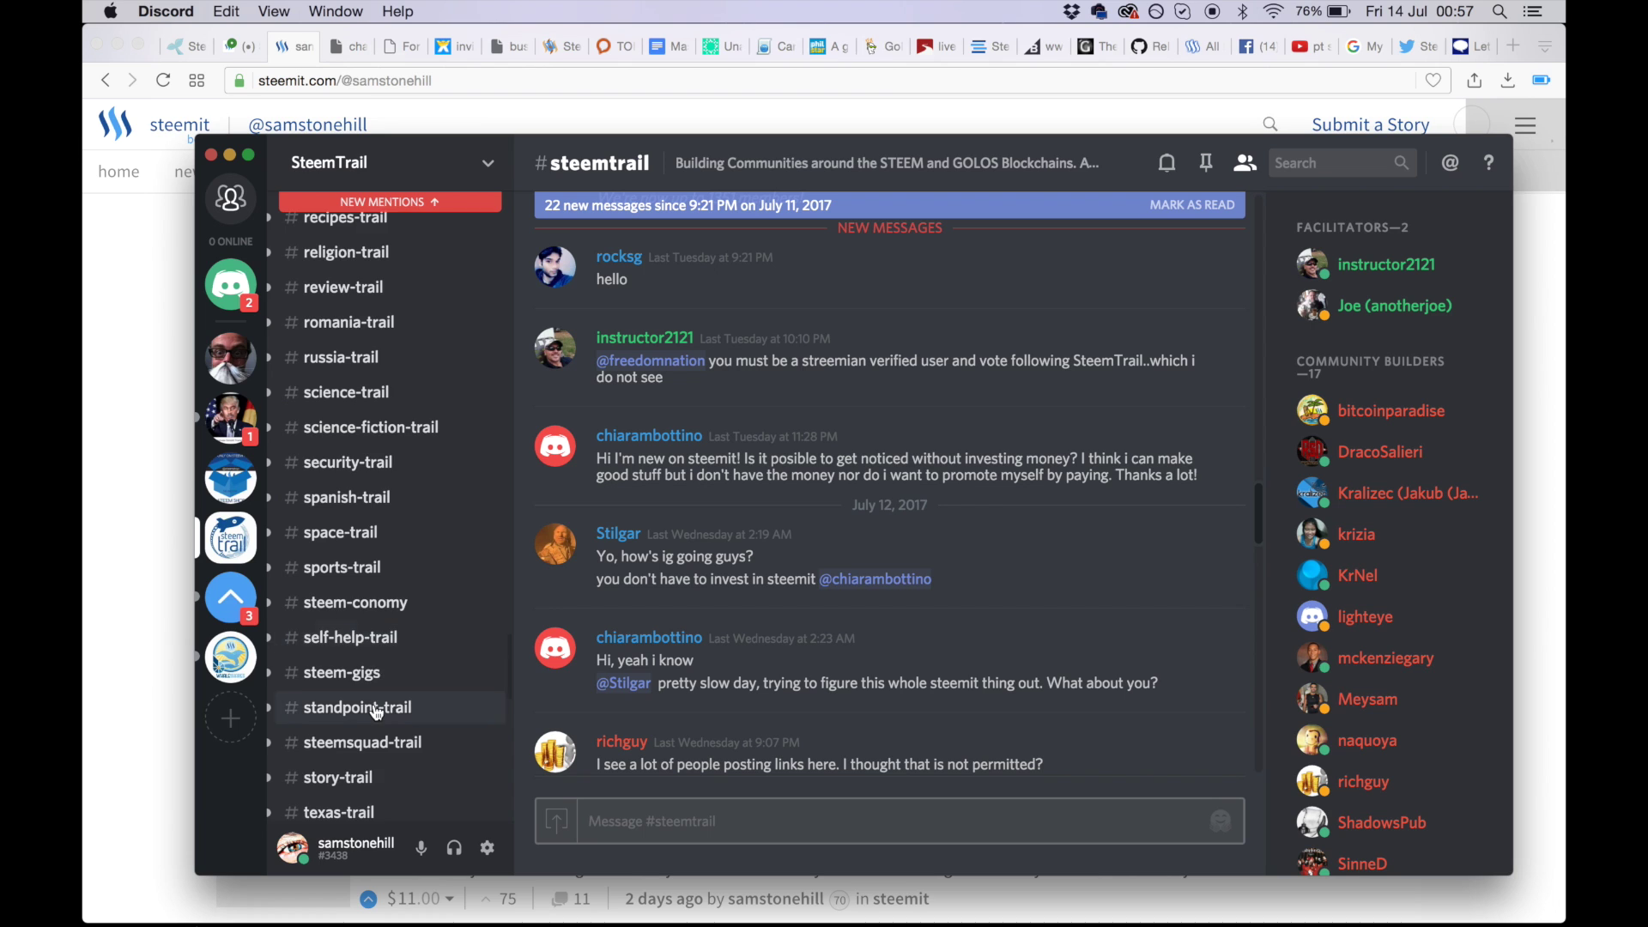
{"action": "scroll", "coordinate": [376, 712], "scroll_direction": "down", "scroll_amount": 3}
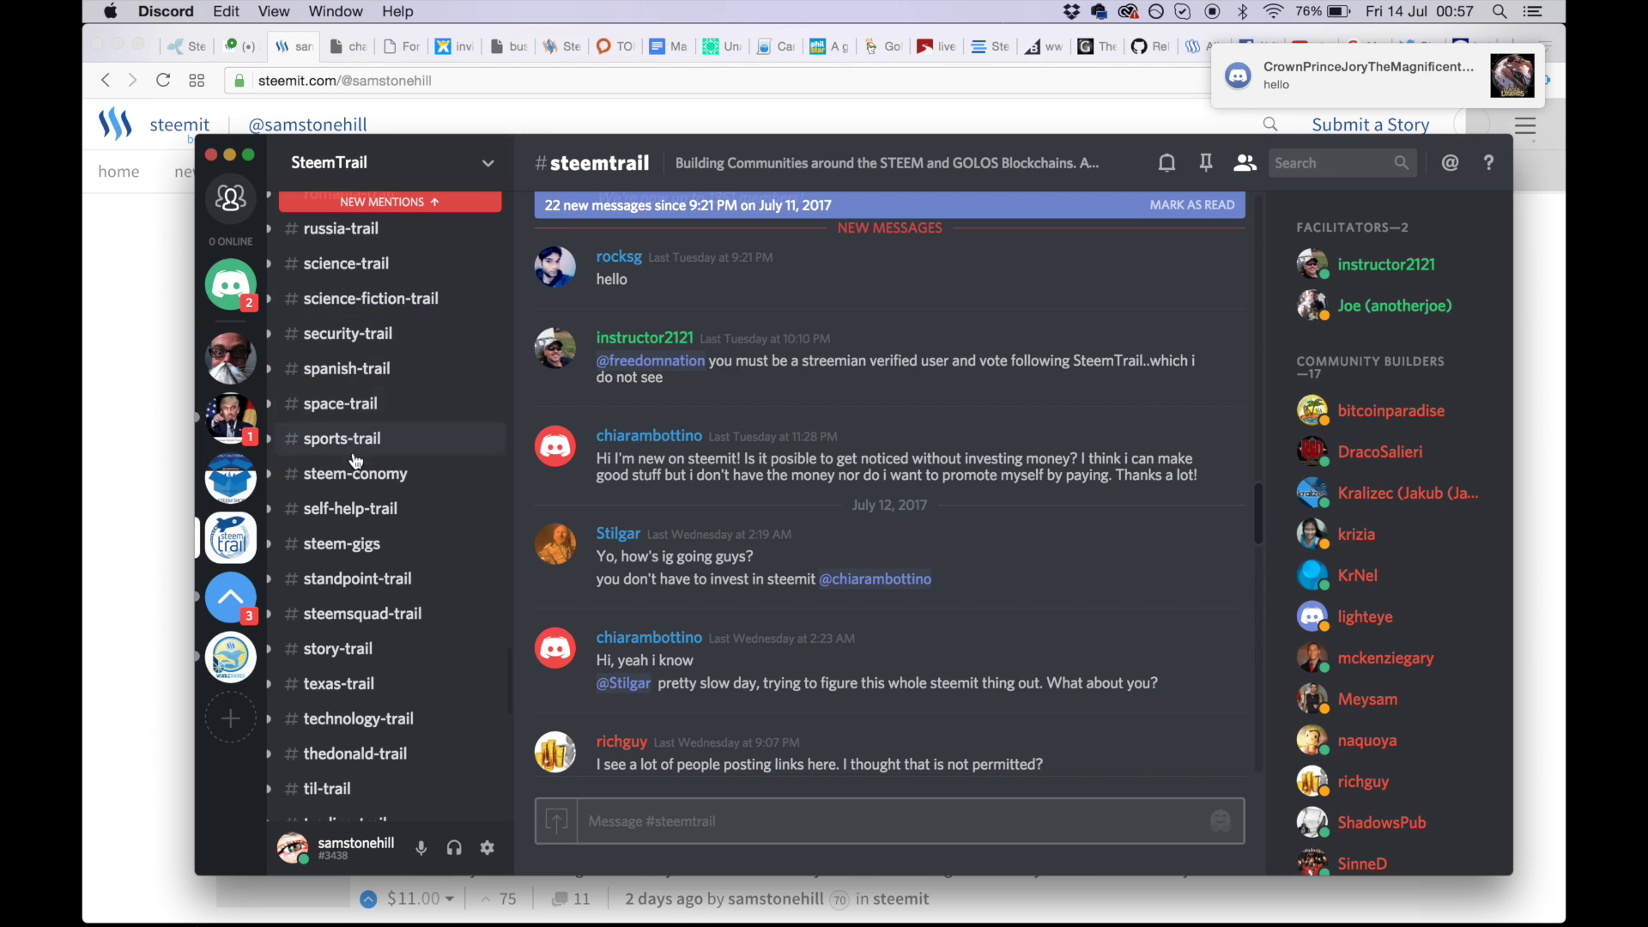
{"action": "scroll", "coordinate": [341, 659], "scroll_direction": "down", "scroll_amount": 3}
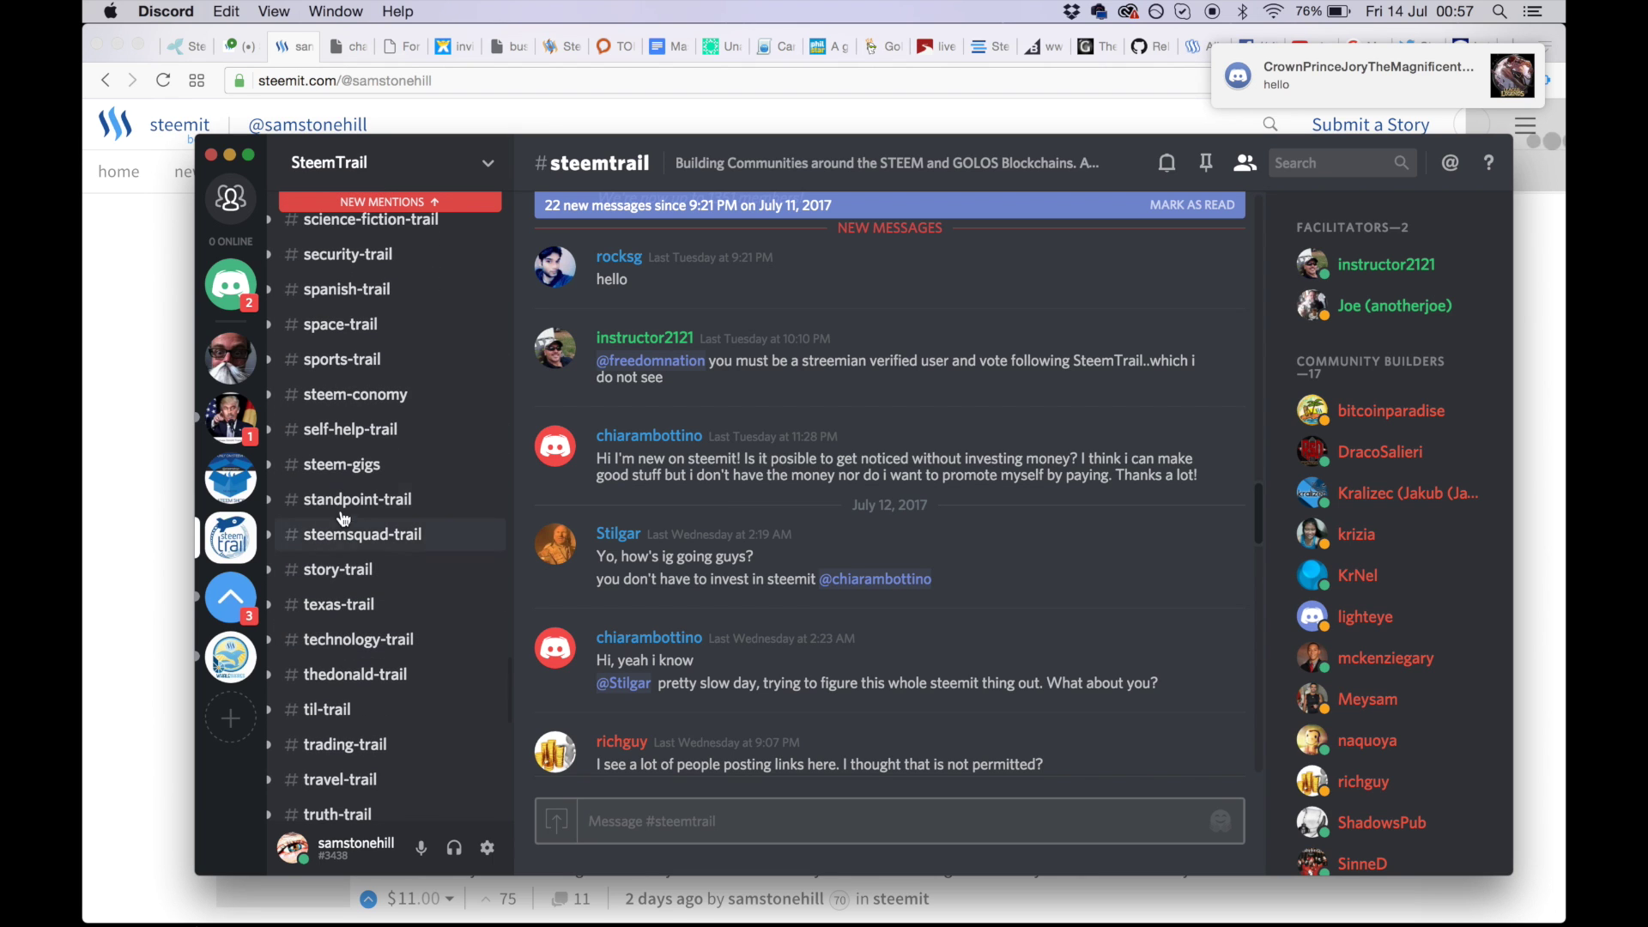
- Open #story-trail, paste the clipboard into the message box, and select the stale invite link
{"action": "left_click", "coordinate": [361, 569]}
{"action": "left_click", "coordinate": [632, 820]}
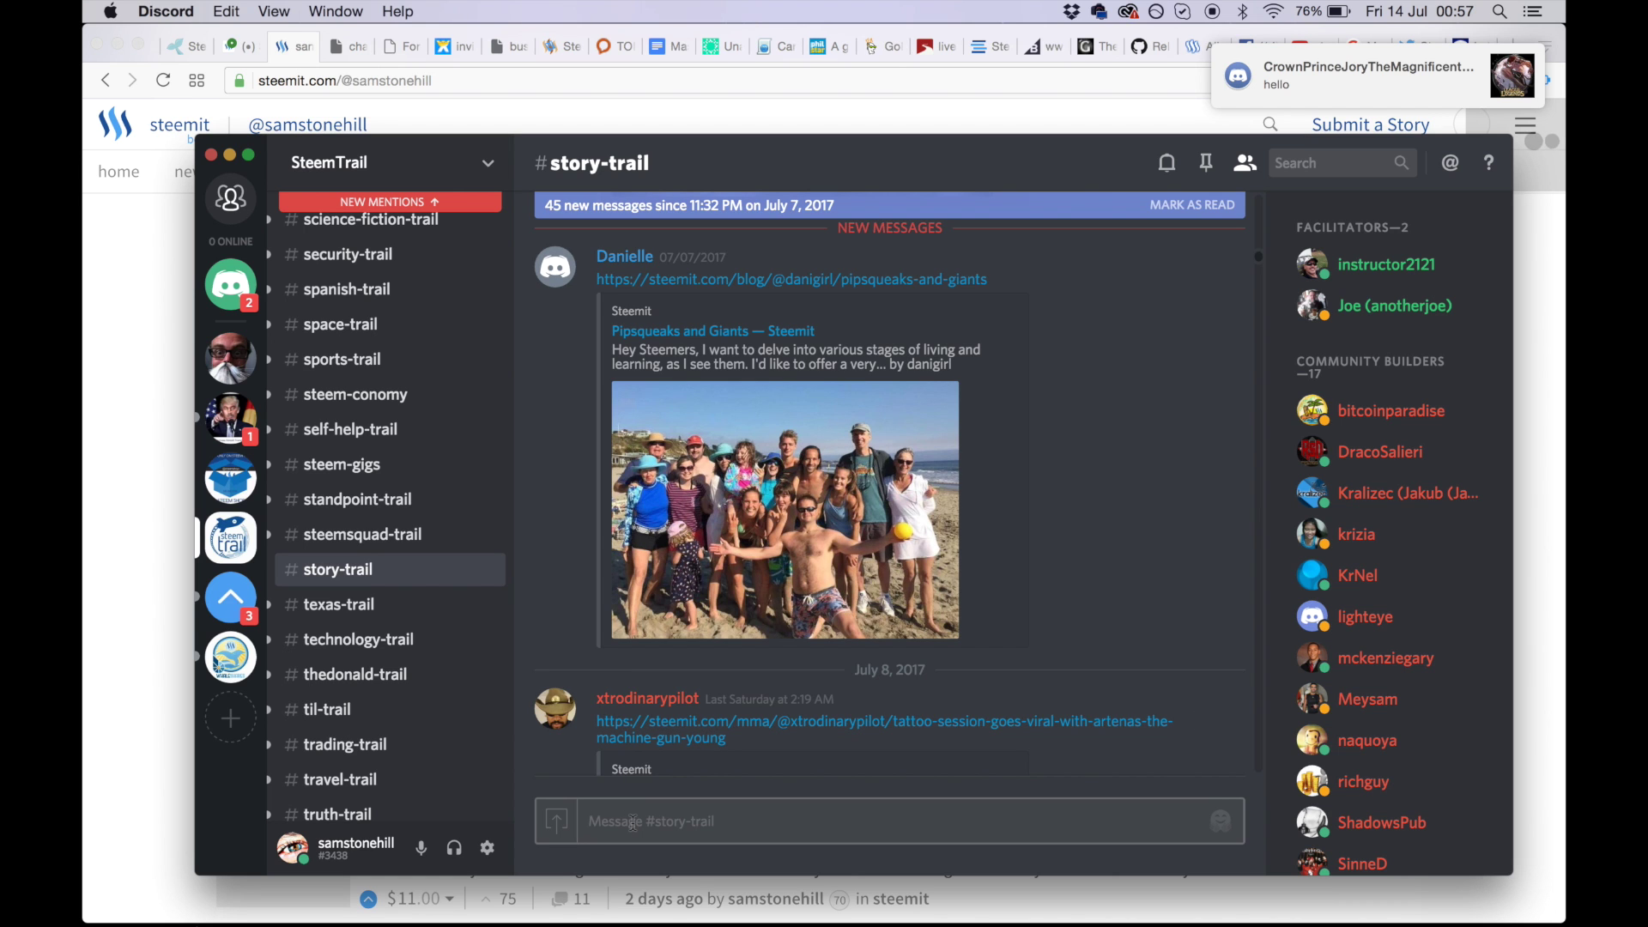
{"action": "type", "text": "https://discord.gg/Nanur9"}
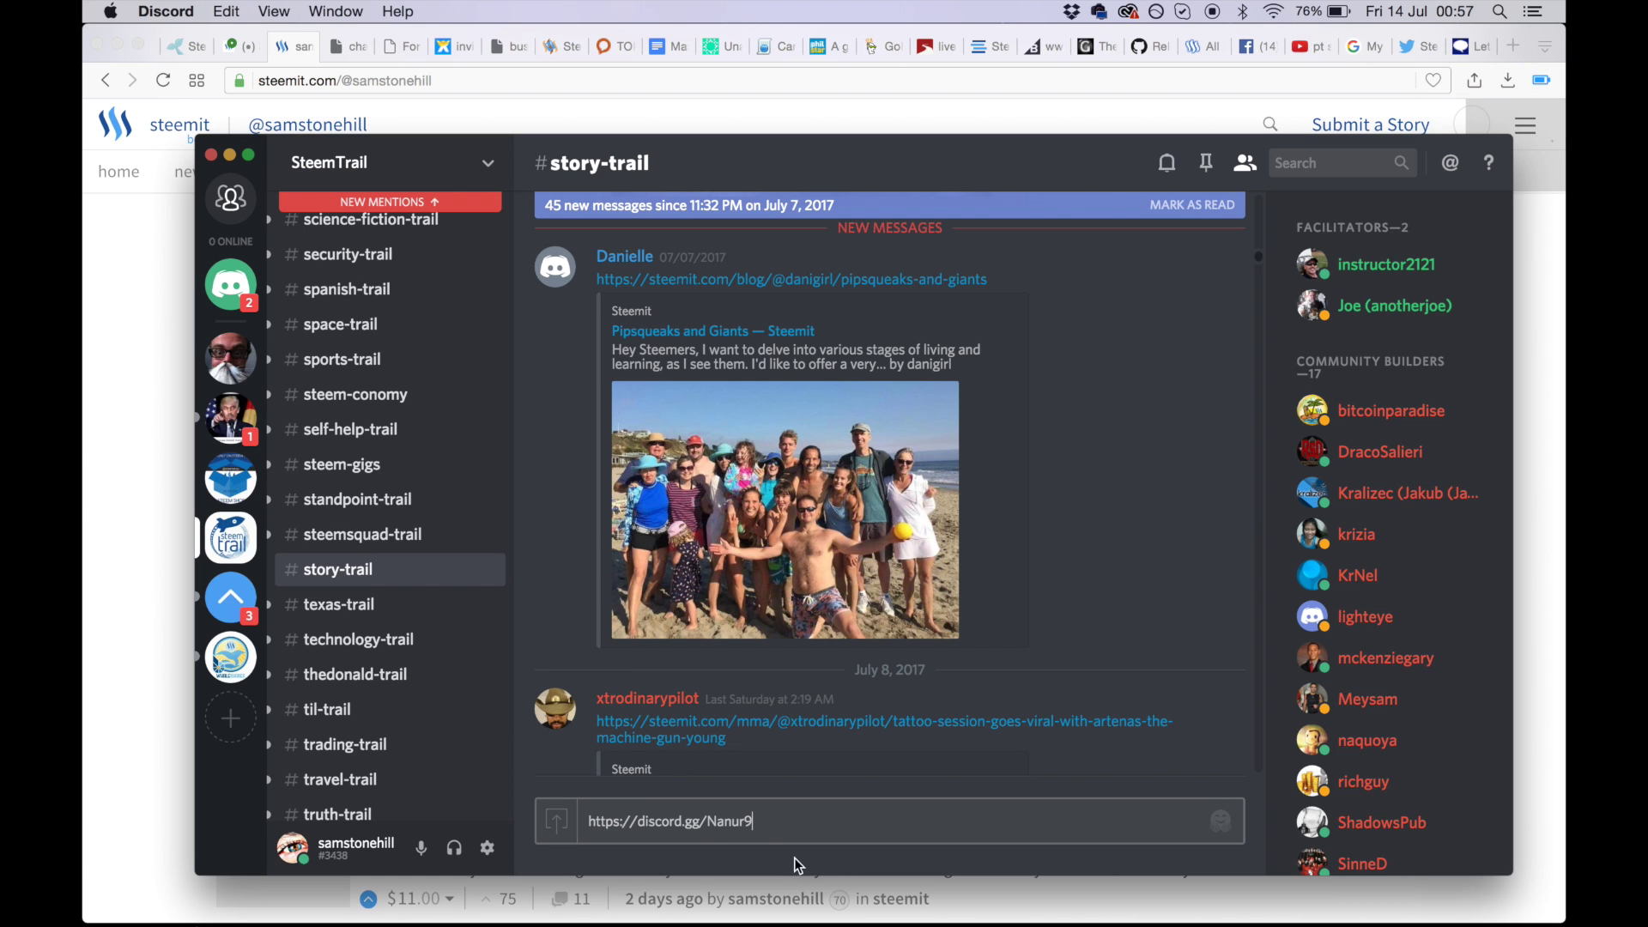
{"action": "left_click_drag", "start_coordinate": [766, 820], "coordinate": [480, 820]}
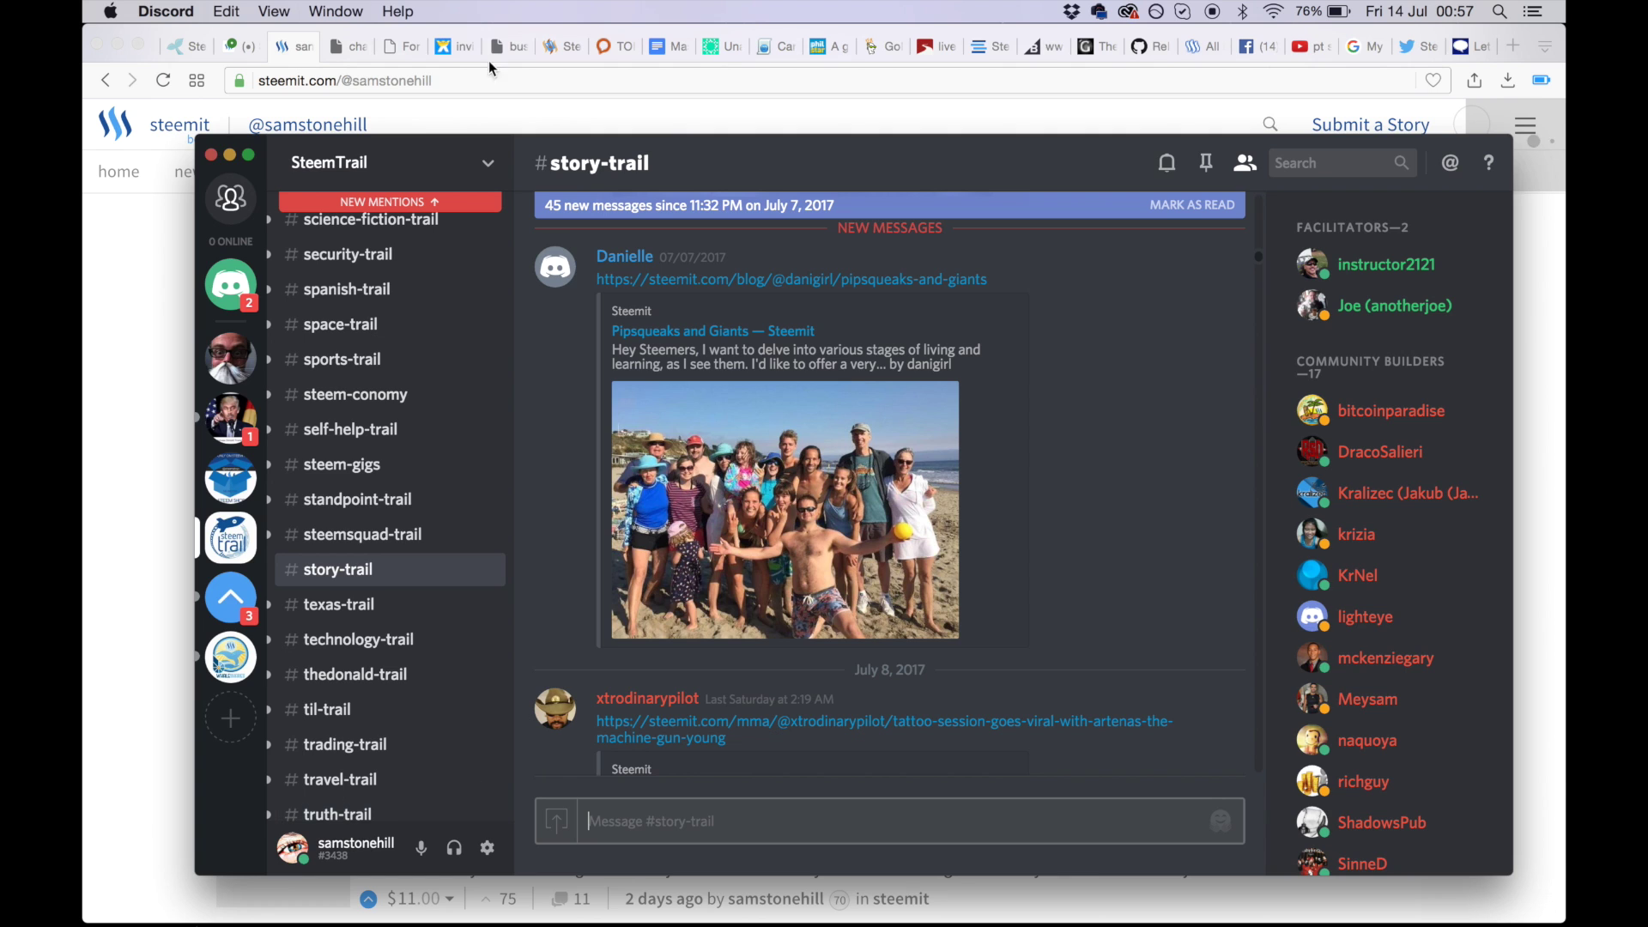
- Copy the Bitcoin meetup post's URL from Steemit and send it in #story-trail
{"action": "left_click", "coordinate": [151, 334]}
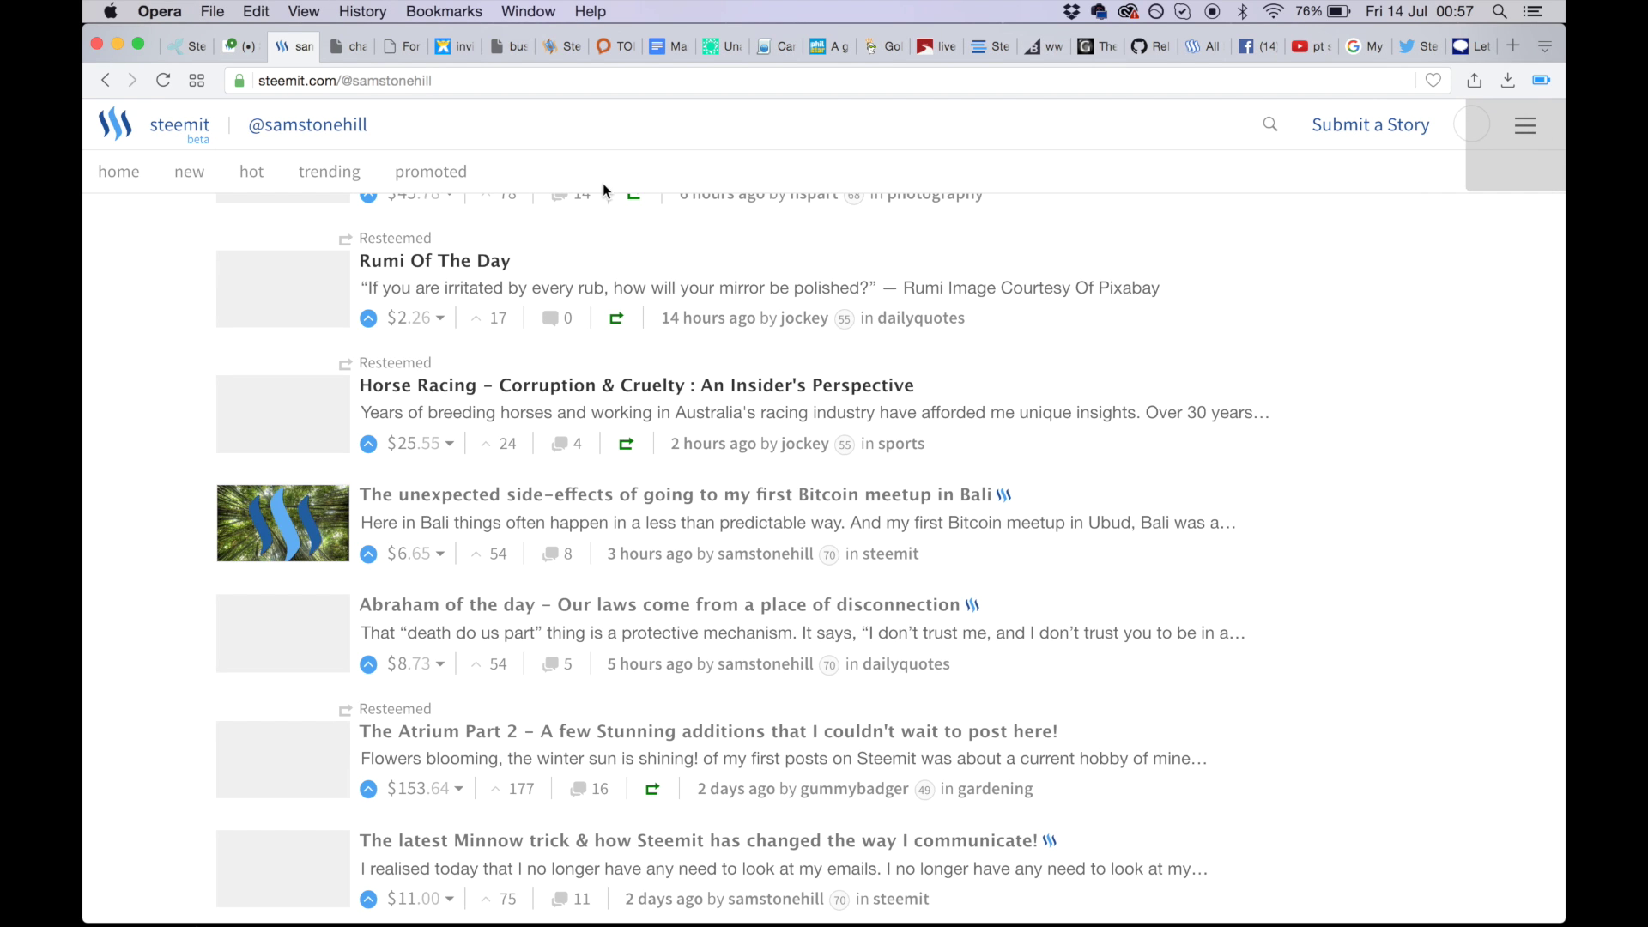
{"action": "left_click", "coordinate": [602, 495]}
{"action": "left_click", "coordinate": [631, 82]}
{"action": "key", "text": "super+c"}
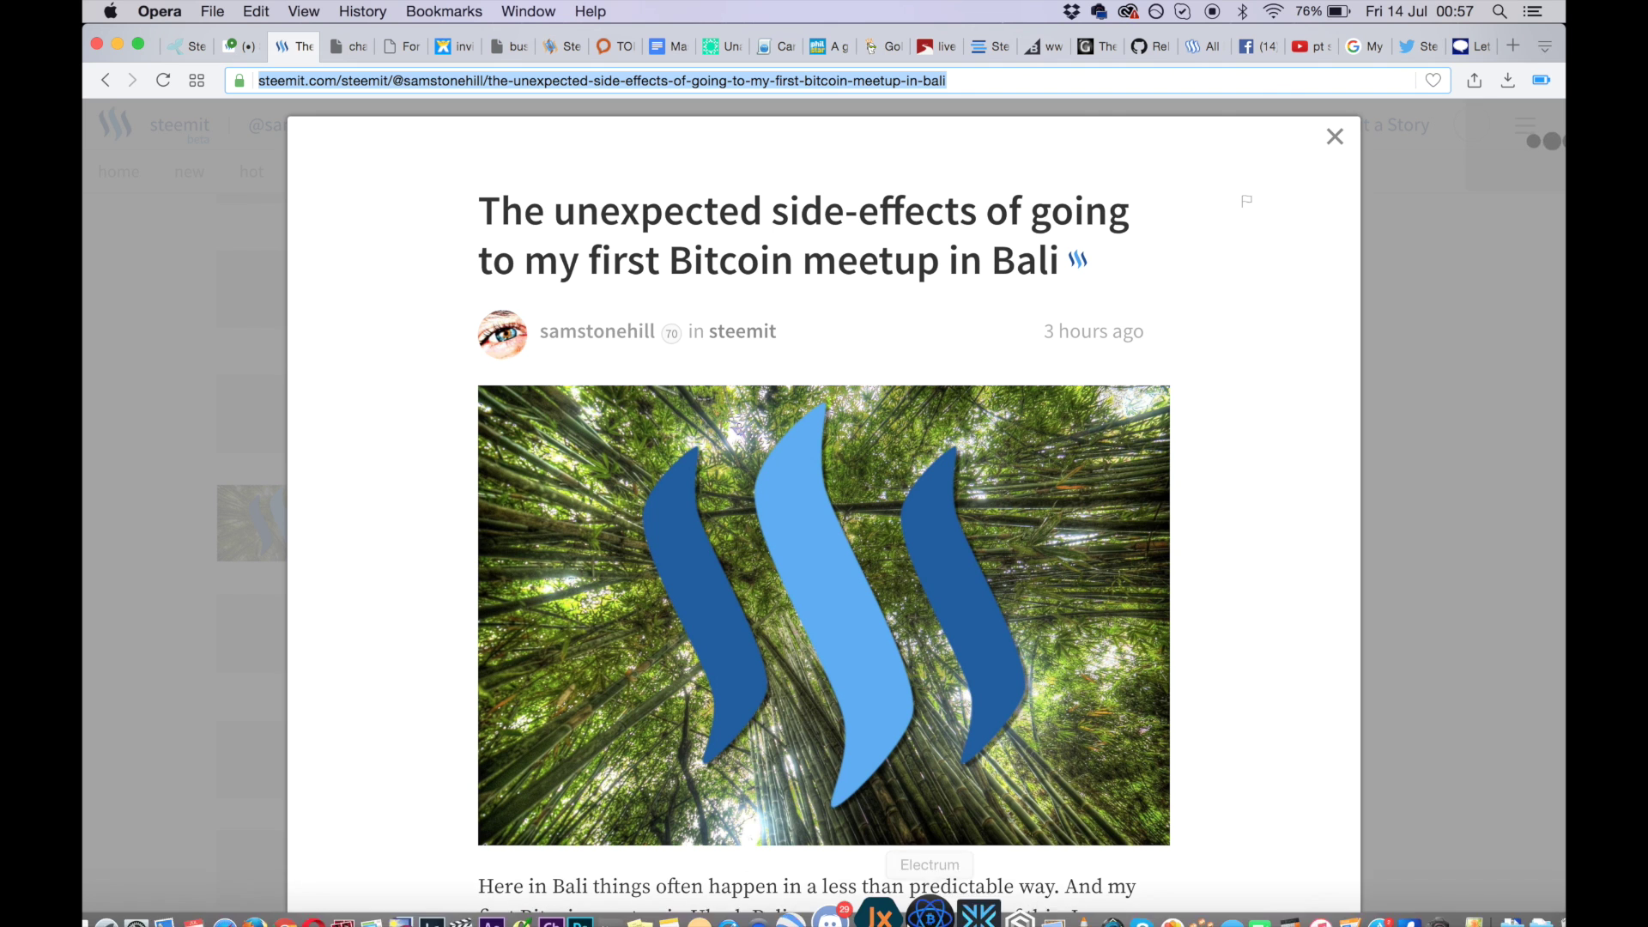
{"action": "left_click", "coordinate": [870, 910]}
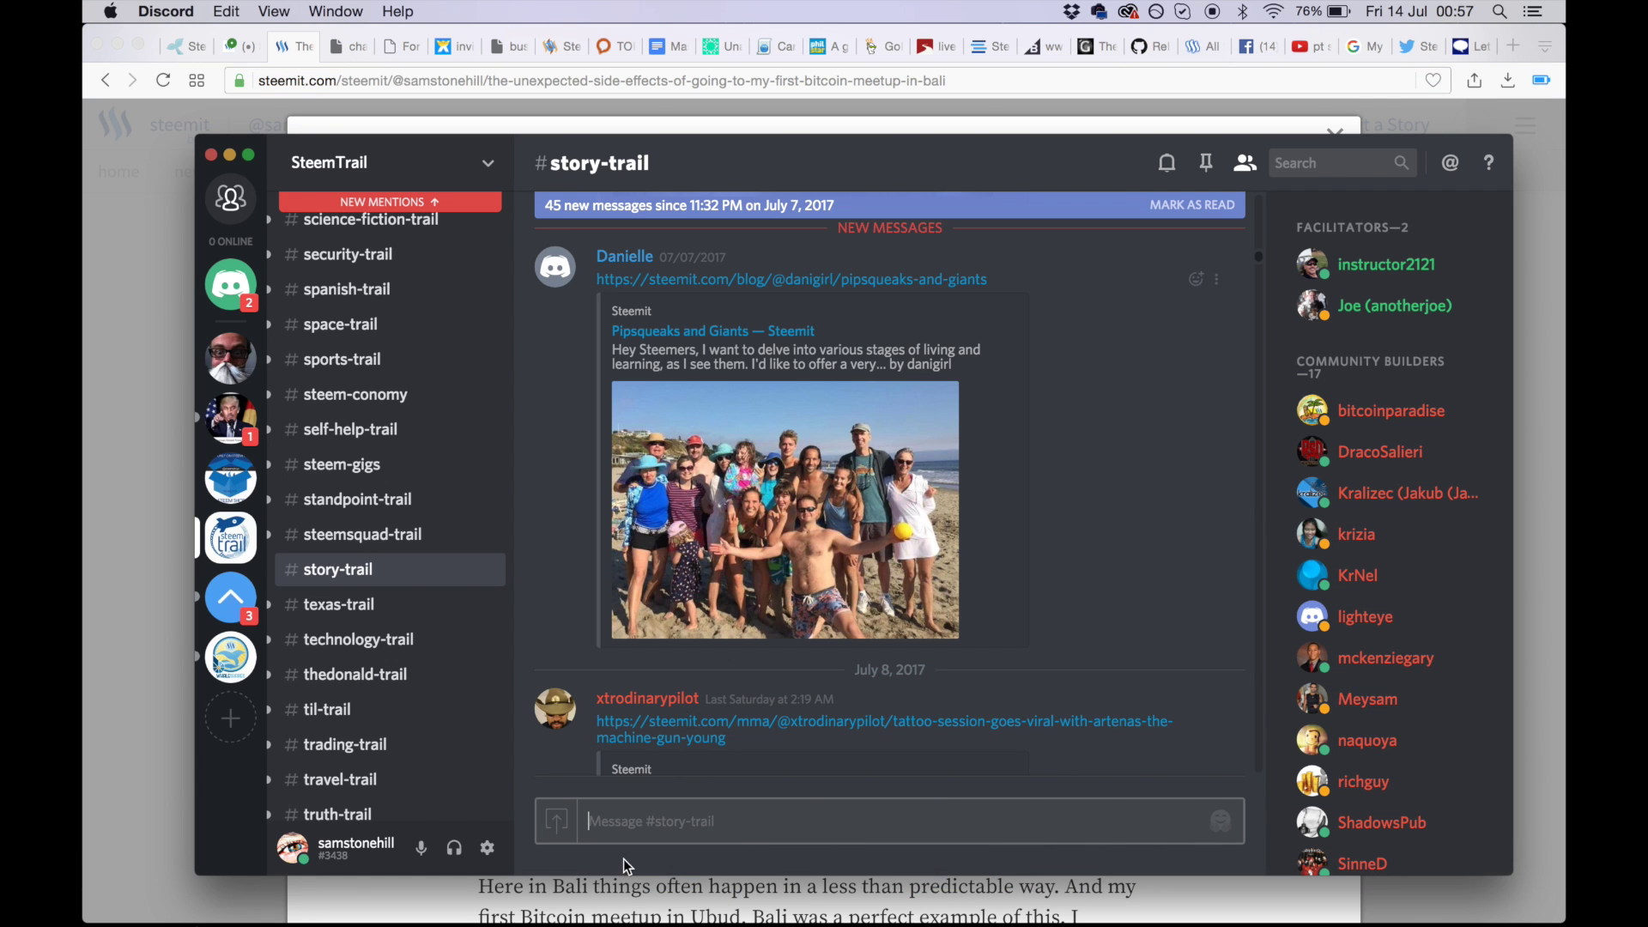
{"action": "key", "text": "super+v"}
{"action": "key", "text": "Return"}
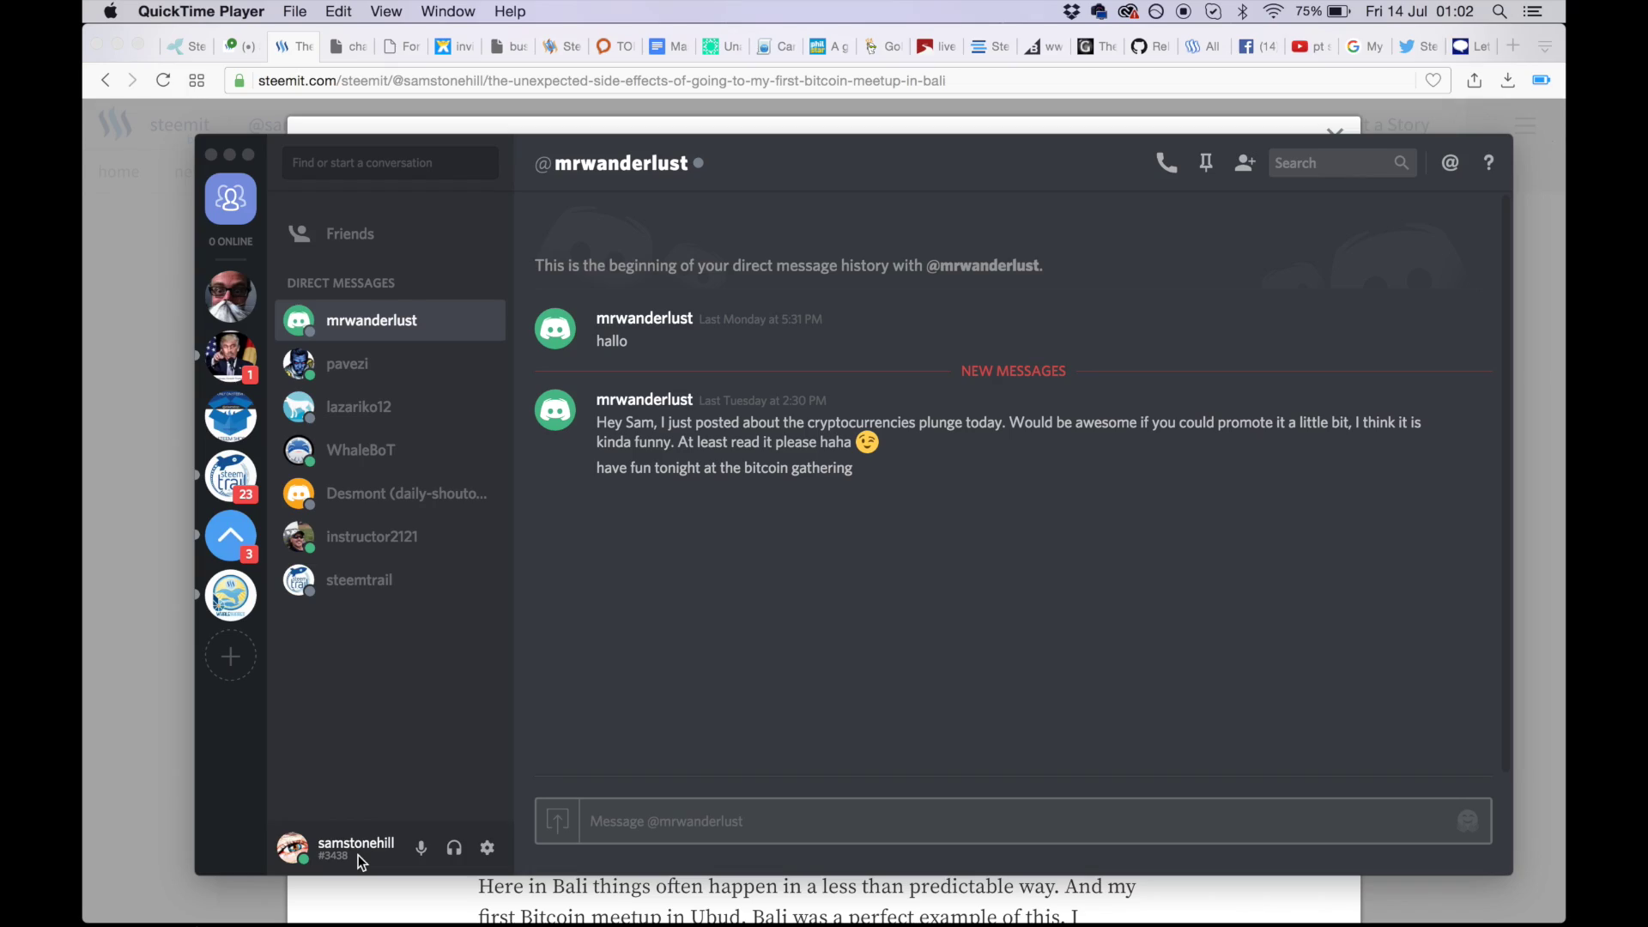
- Go from the direct message thread to the Friends page's Add Friend tab
{"action": "left_click", "coordinate": [232, 208]}
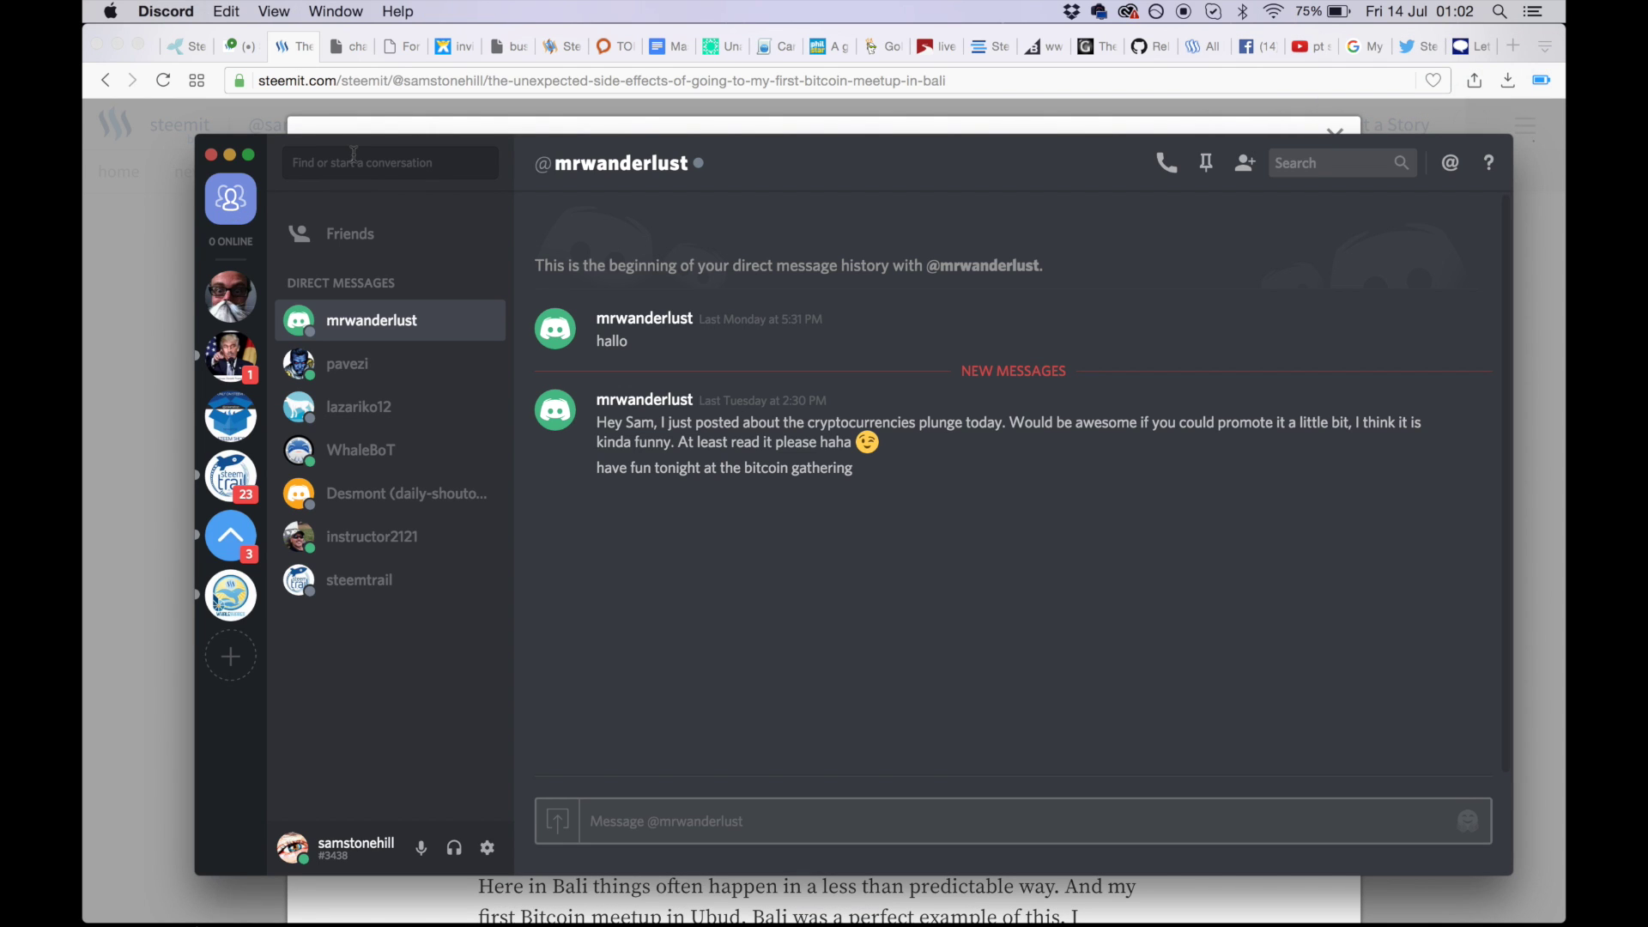
{"action": "left_click", "coordinate": [335, 241]}
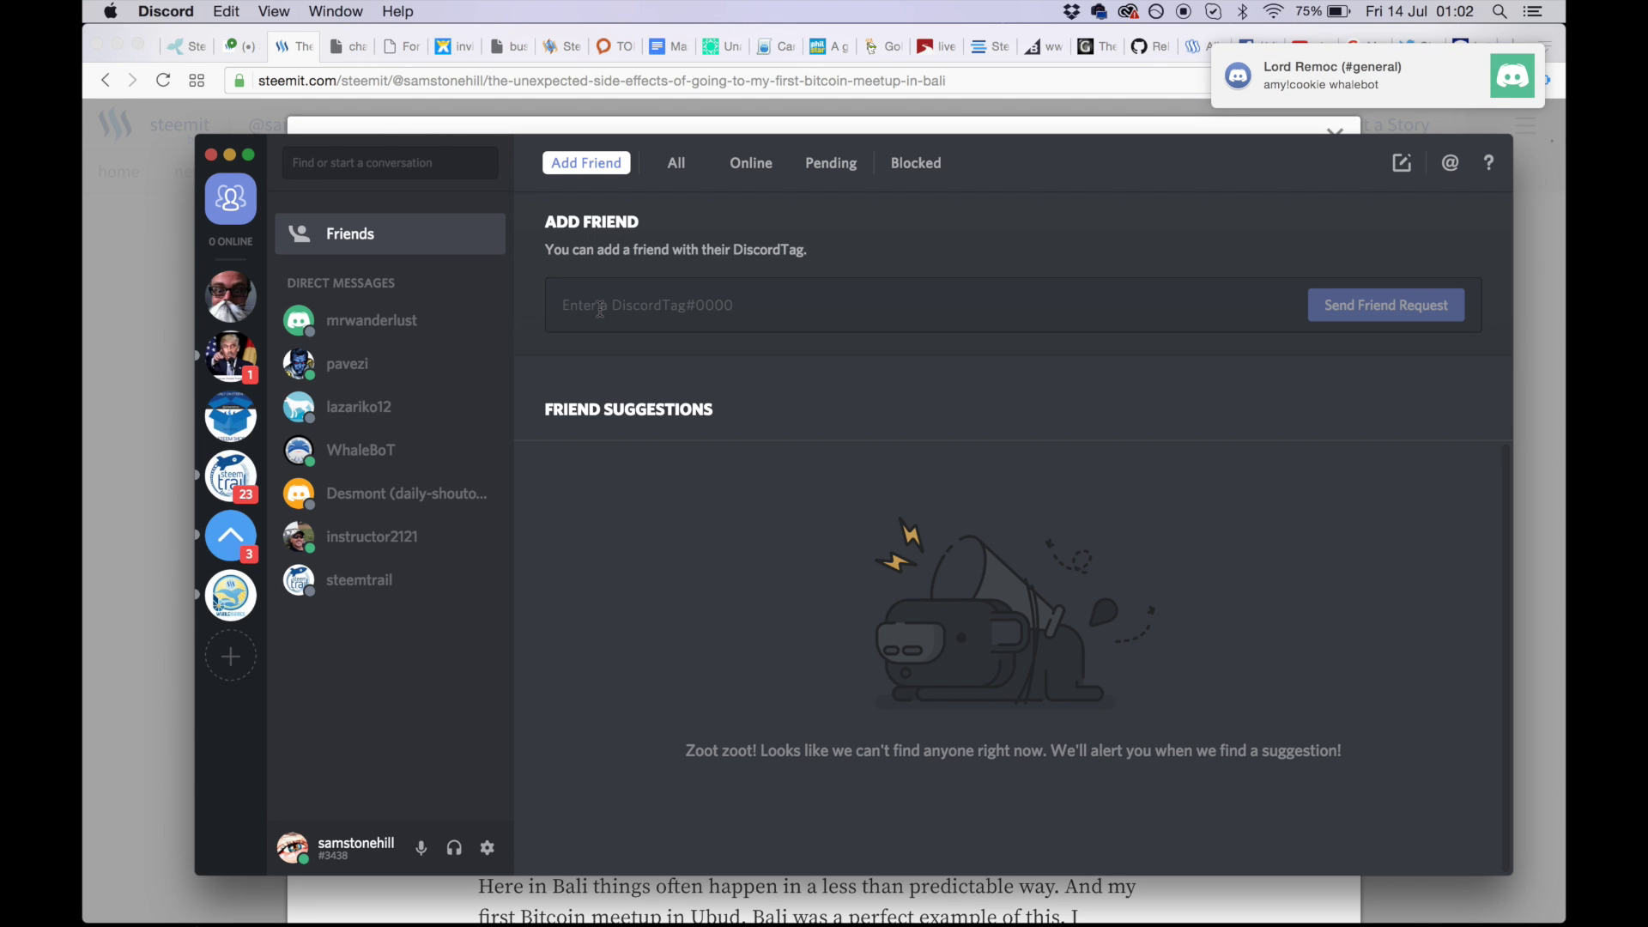
- Enter the friend's DiscordTag, correct one misspelled letter in the username, and send the request
{"action": "type", "text": "#"}
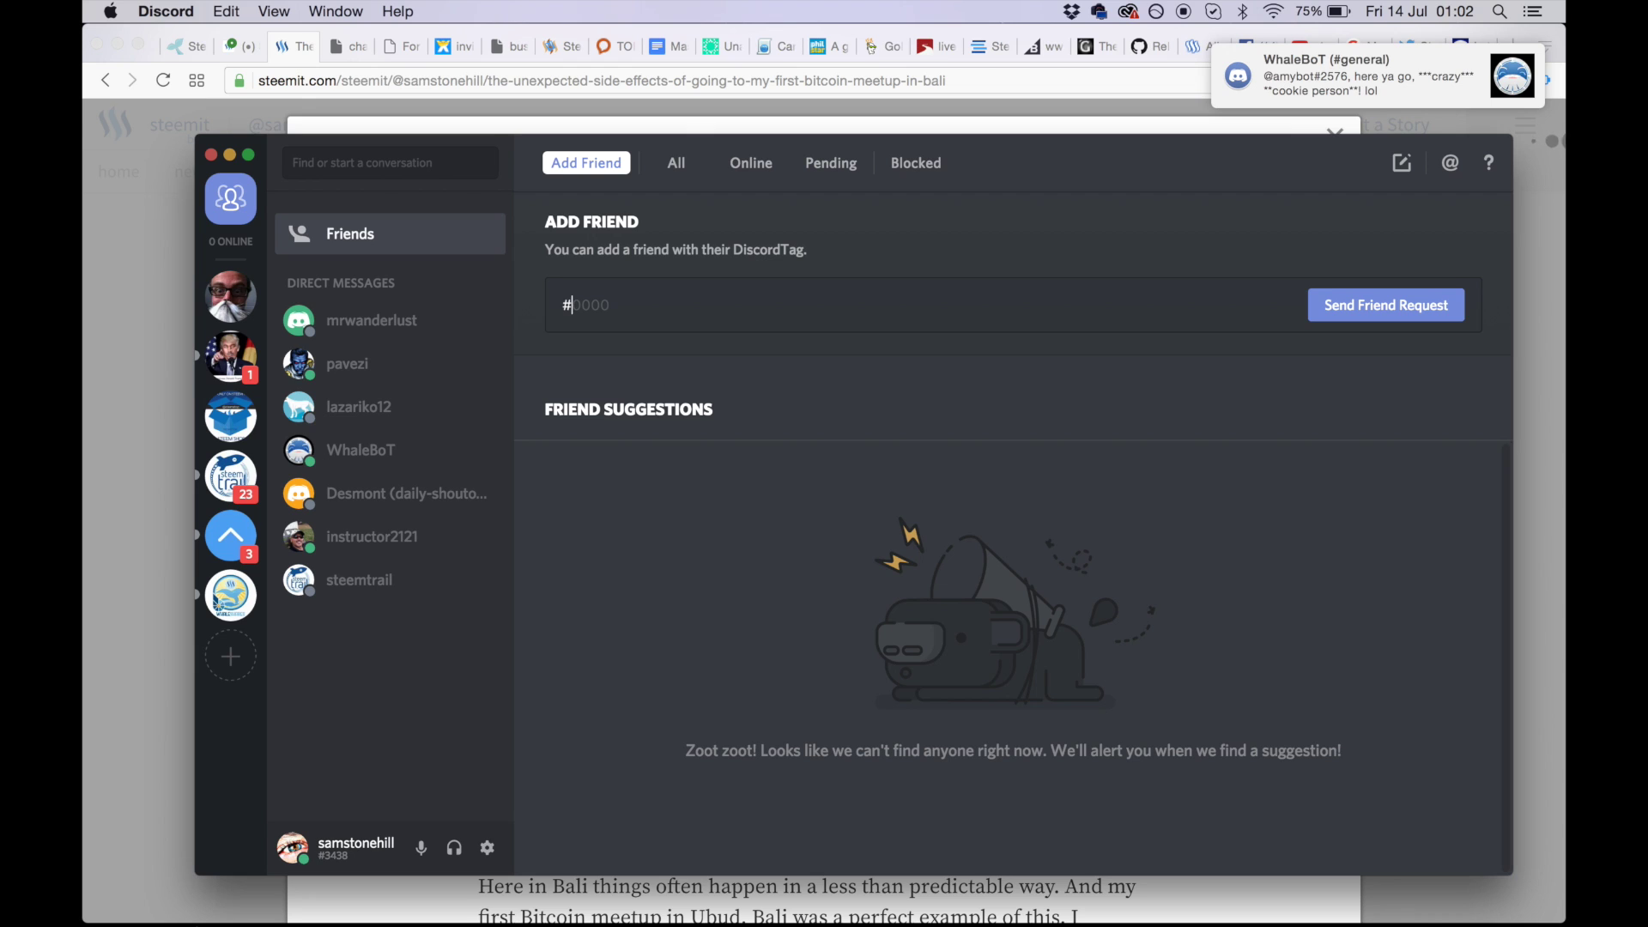
{"action": "type", "text": "4249"}
{"action": "left_click", "coordinate": [563, 305]}
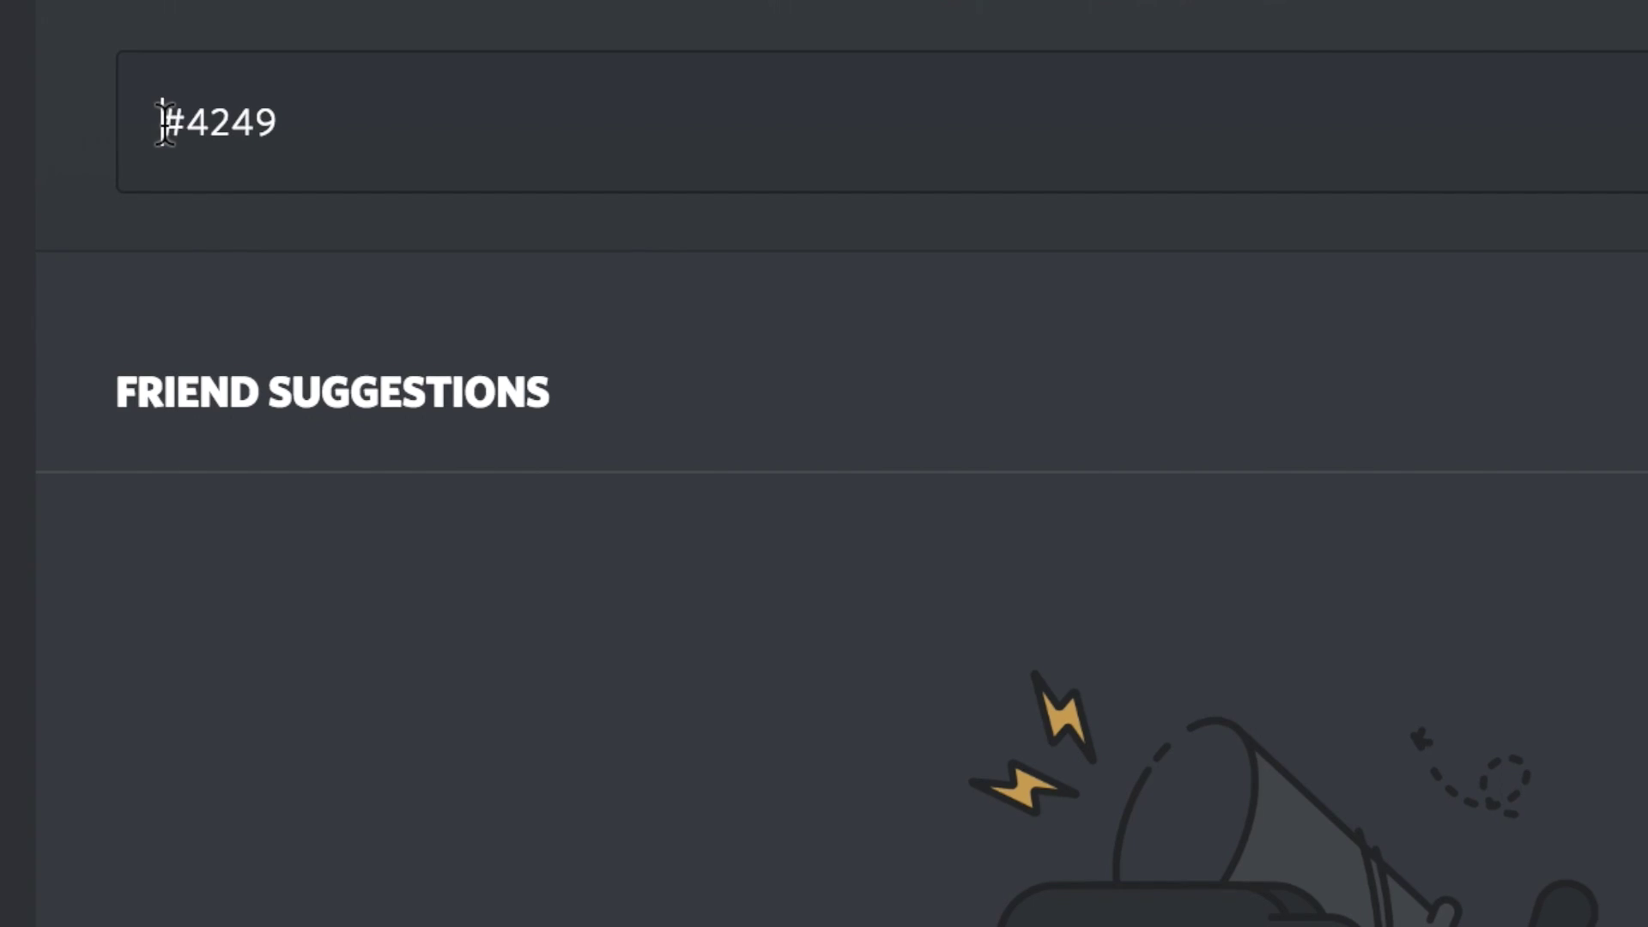
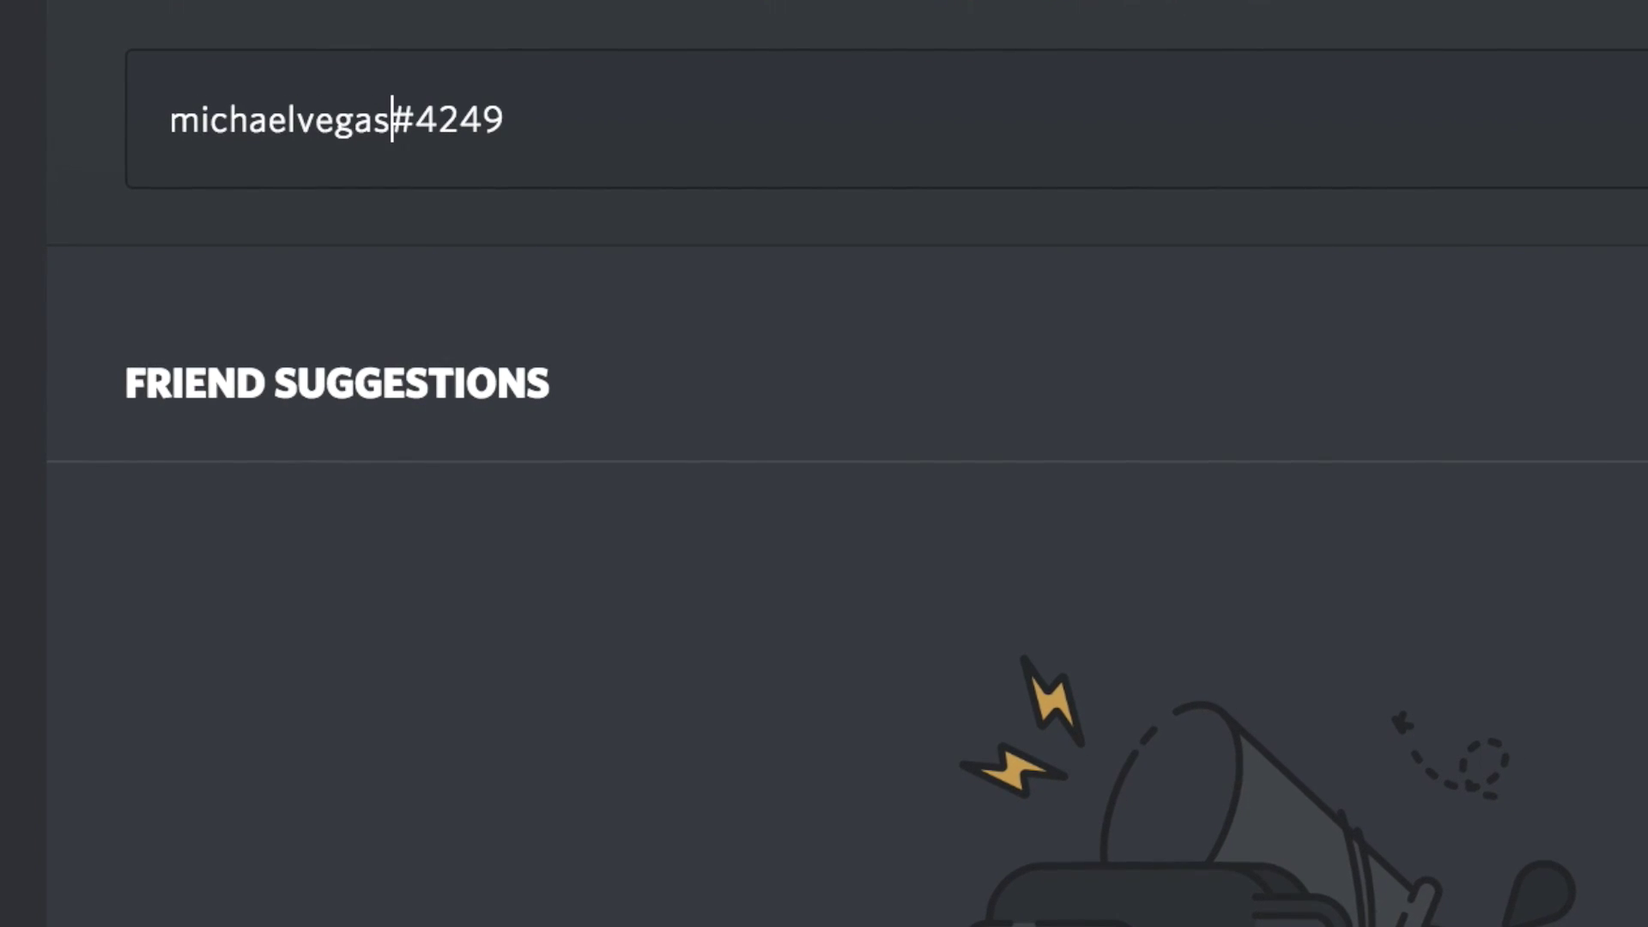
{"action": "left_click", "coordinate": [326, 116]}
{"action": "key", "text": "BackSpace"}
{"action": "type", "text": "a"}
{"action": "key", "text": "Return"}
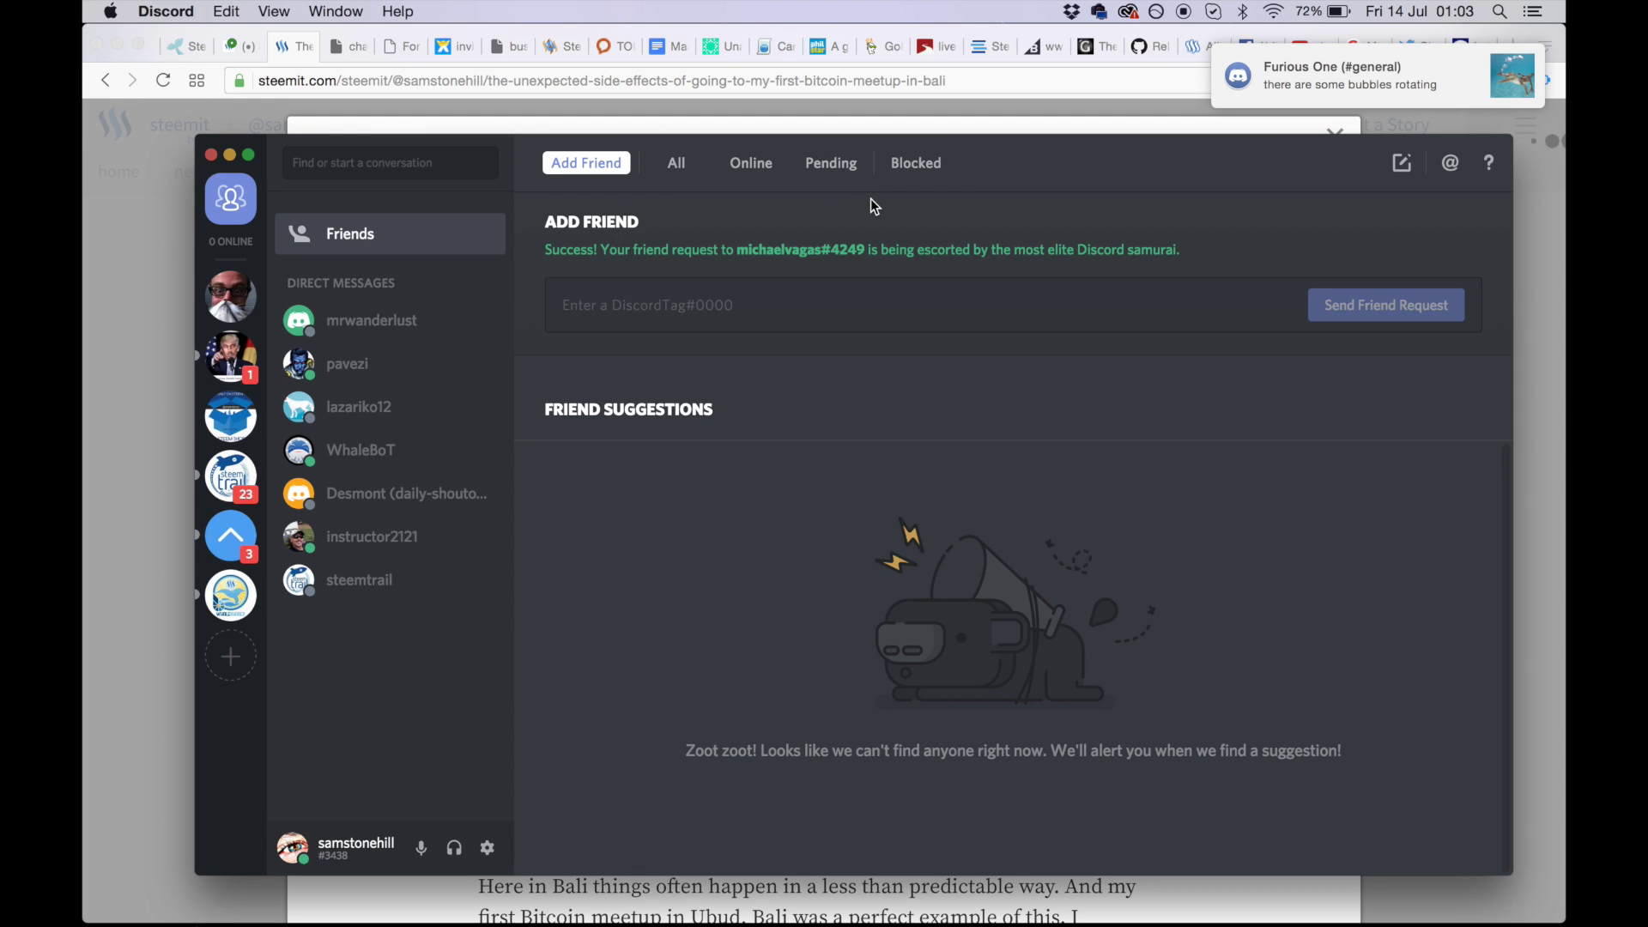
- Check the Pending requests, then open the direct-message chat with the new friend
{"action": "left_click", "coordinate": [829, 163]}
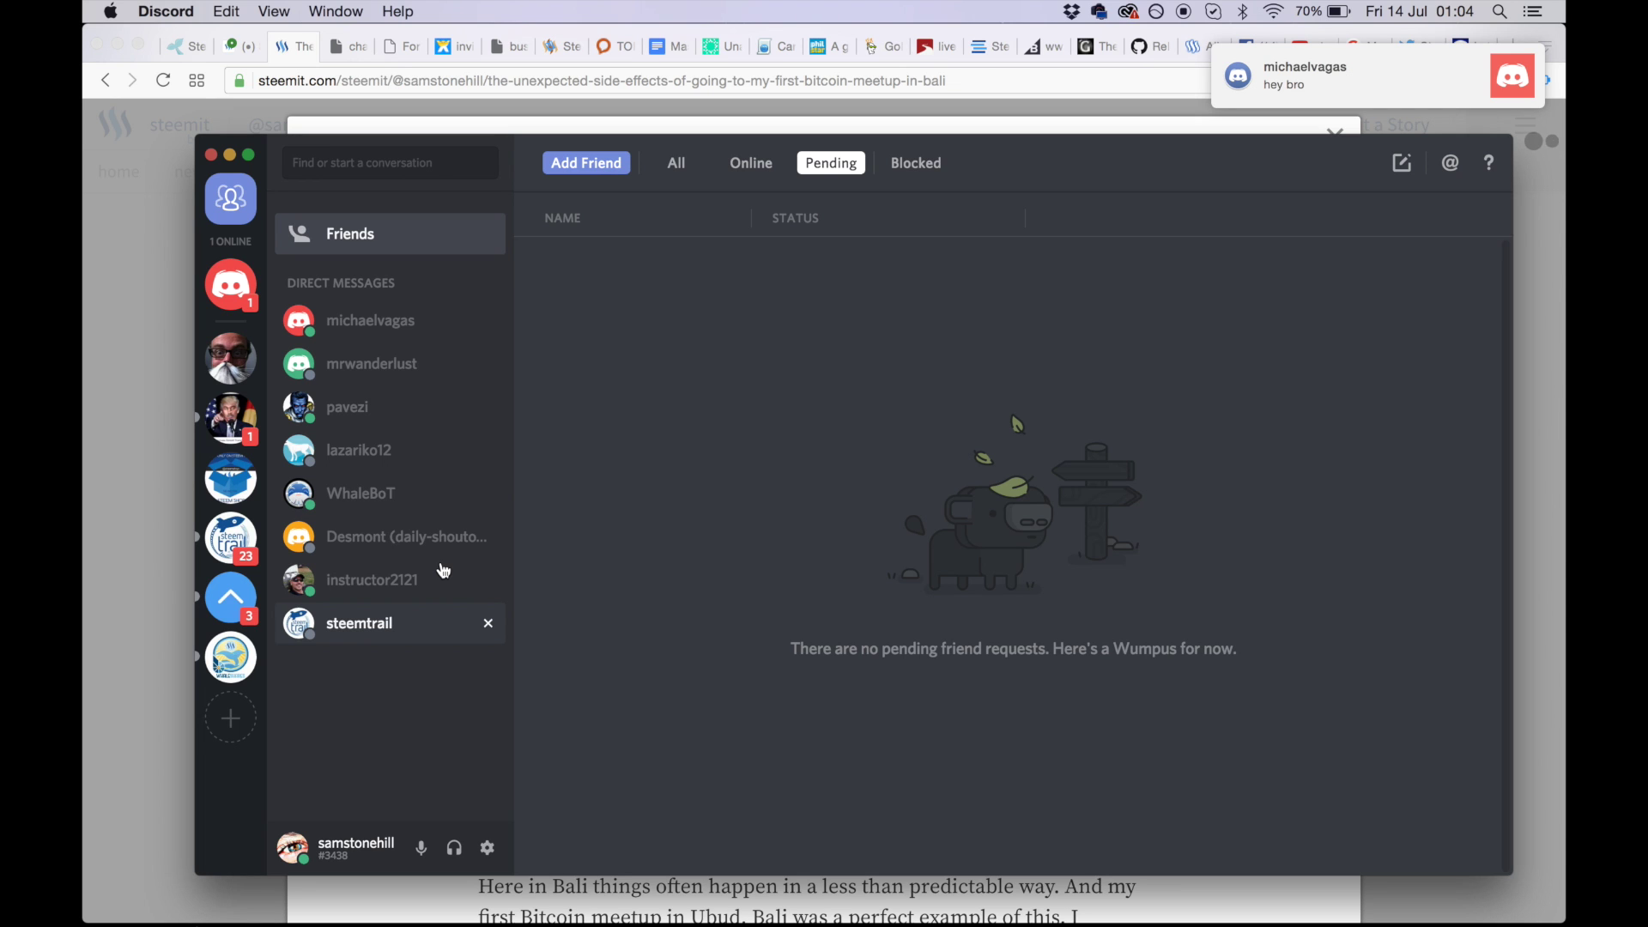
{"action": "left_click", "coordinate": [394, 330]}
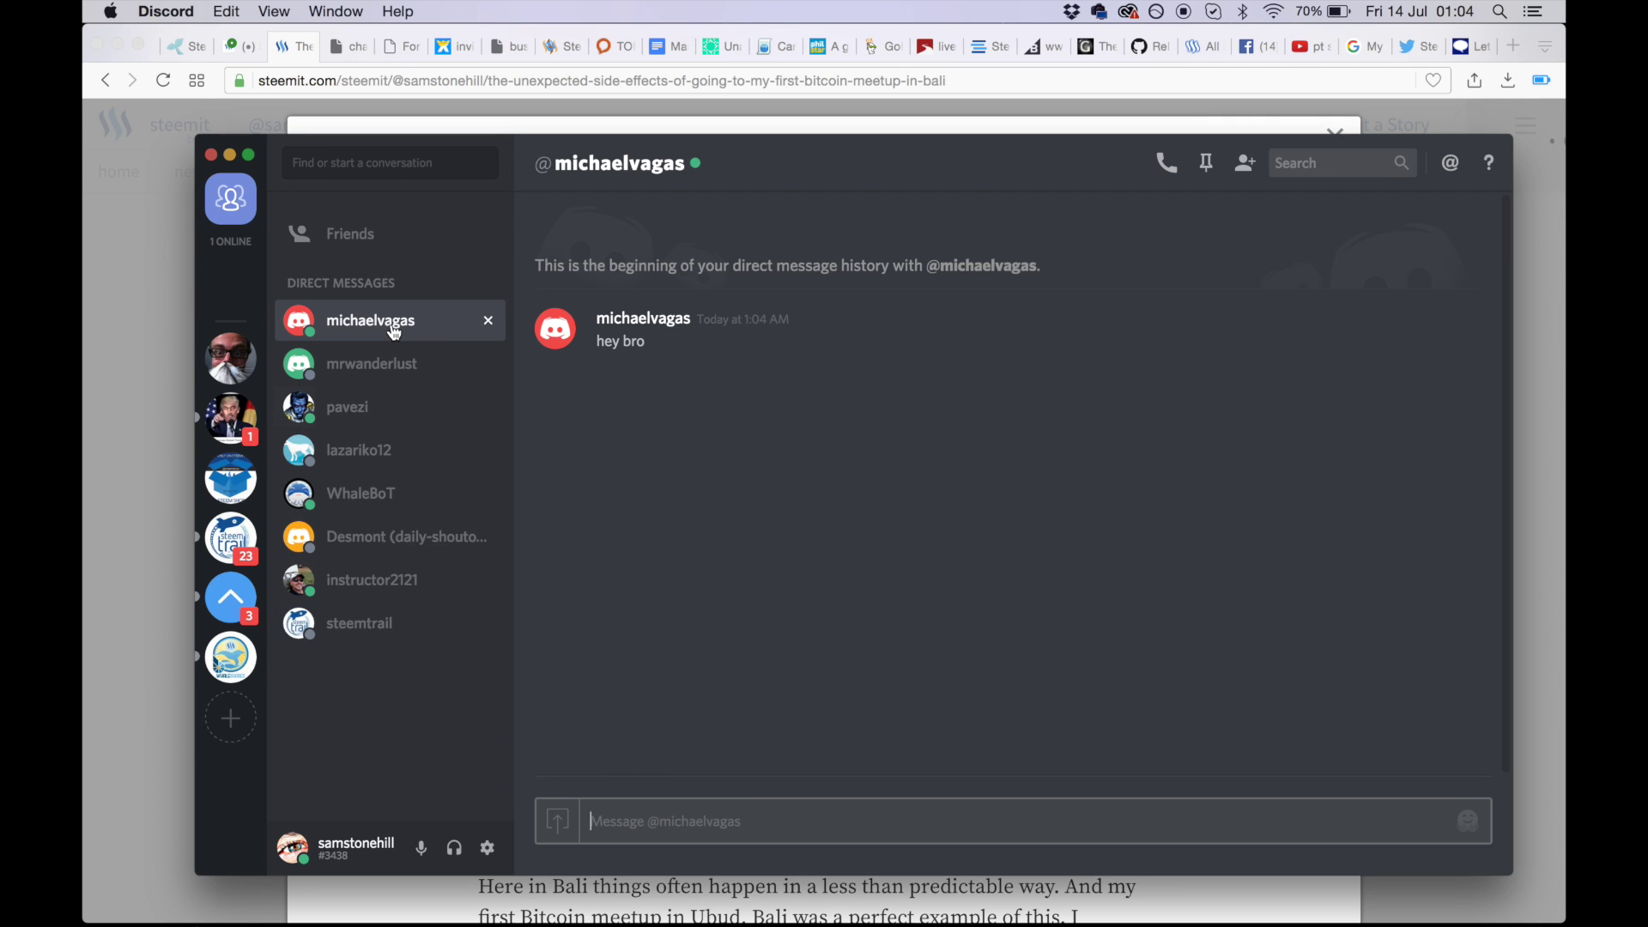